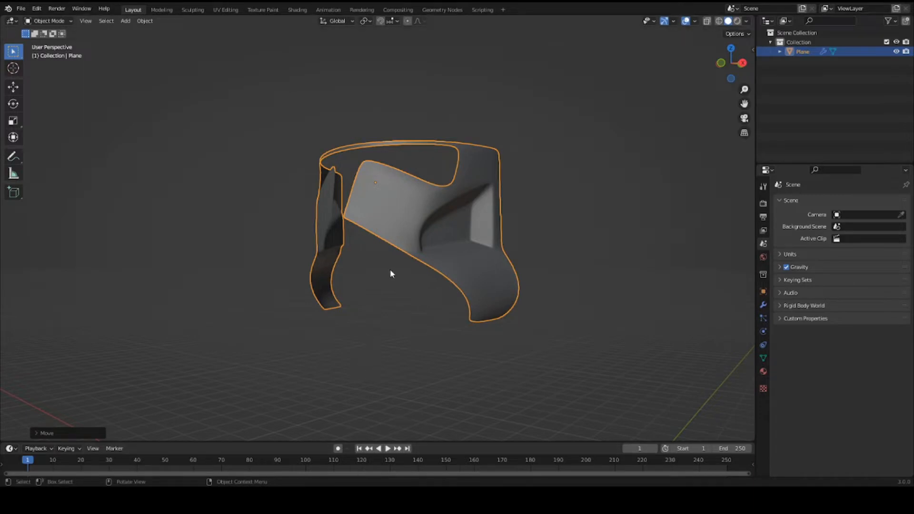
Step: Leave Edit Mode on the existing helmet face mesh, save the file, and hide the mesh
middle_click_drag(421, 264, 388, 235)
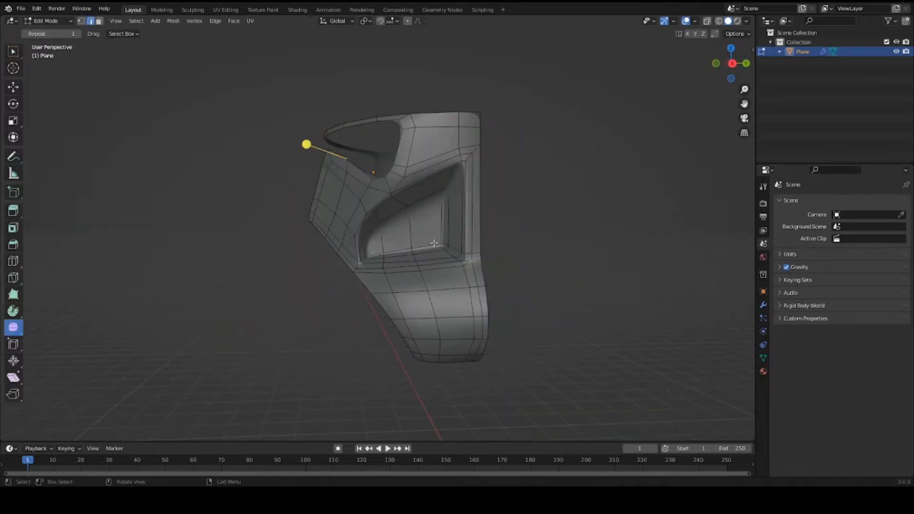
middle_click_drag(434, 243, 388, 221)
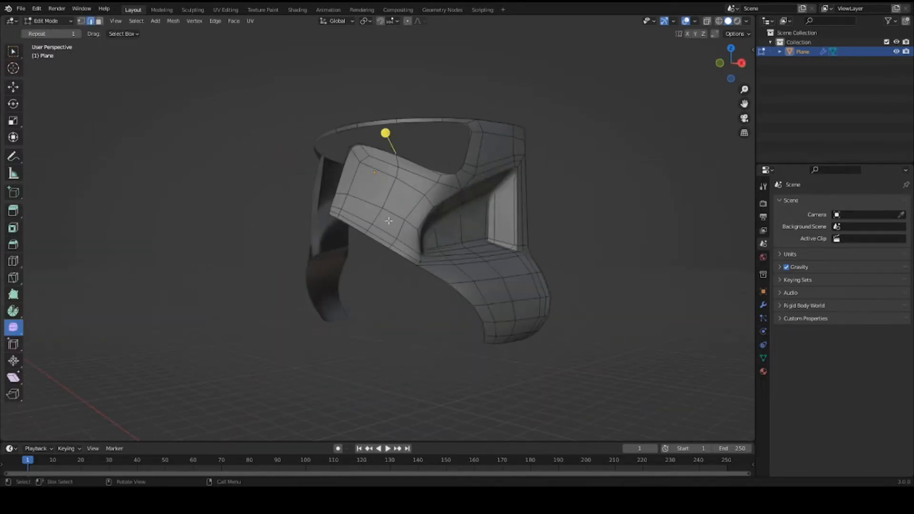
middle_click_drag(433, 244, 396, 335)
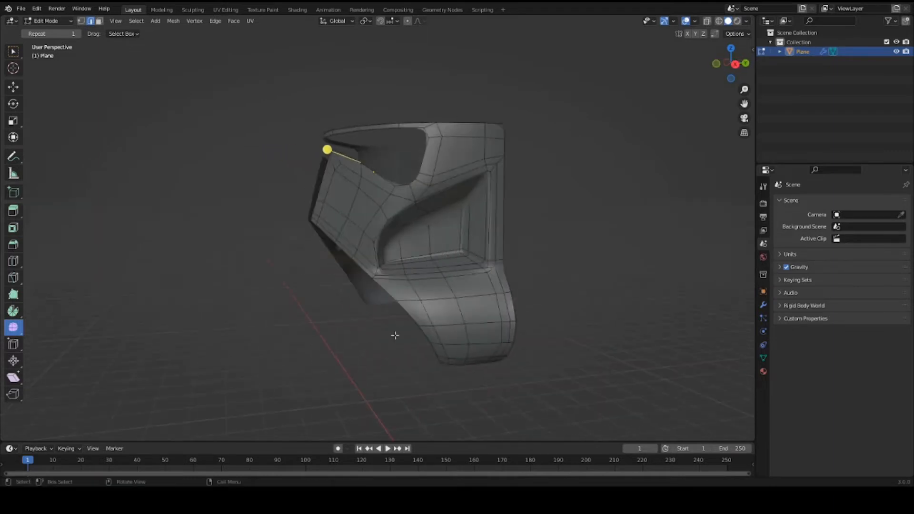
key("Tab")
key("ctrl+s")
key("h")
Step: Add the clone trooper helmet's front picture as a reference image aligned to the front view
key("KP_1")
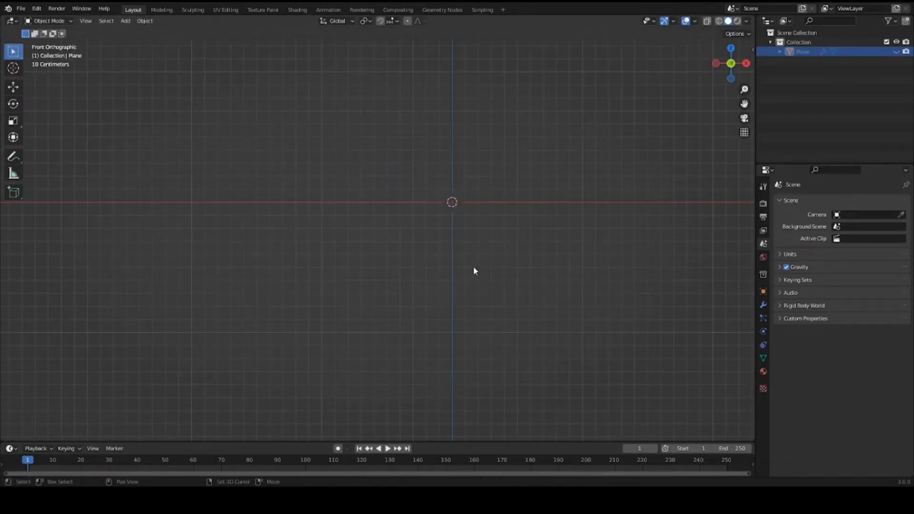
middle_click_drag(475, 271, 445, 306, "shift")
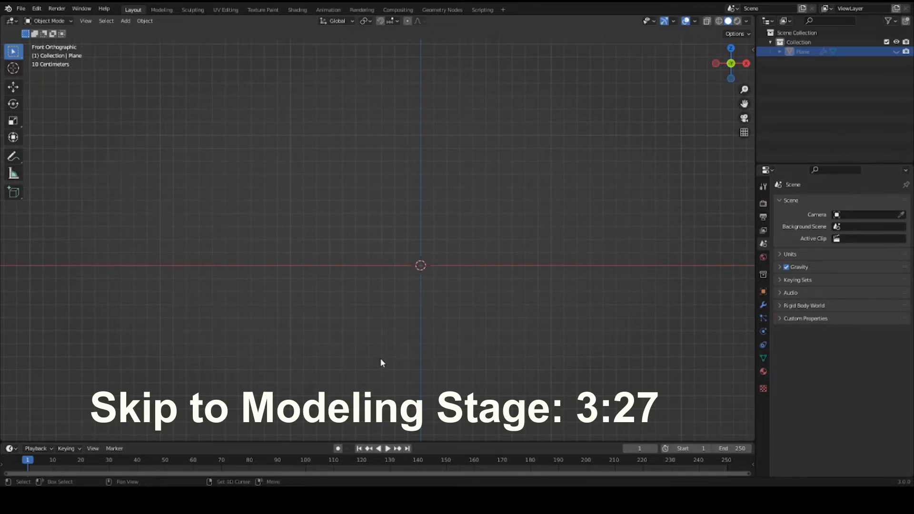
key("shift+a")
mouse_move(341, 398)
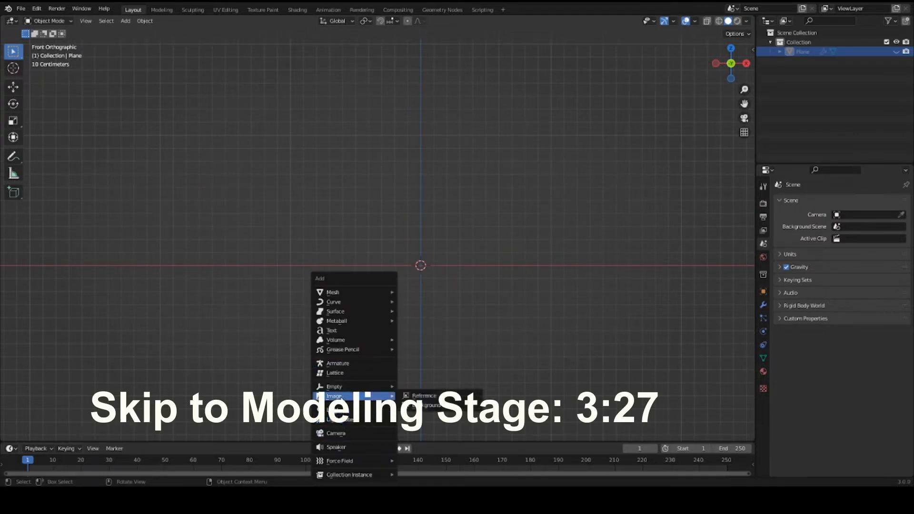
left_click(445, 394)
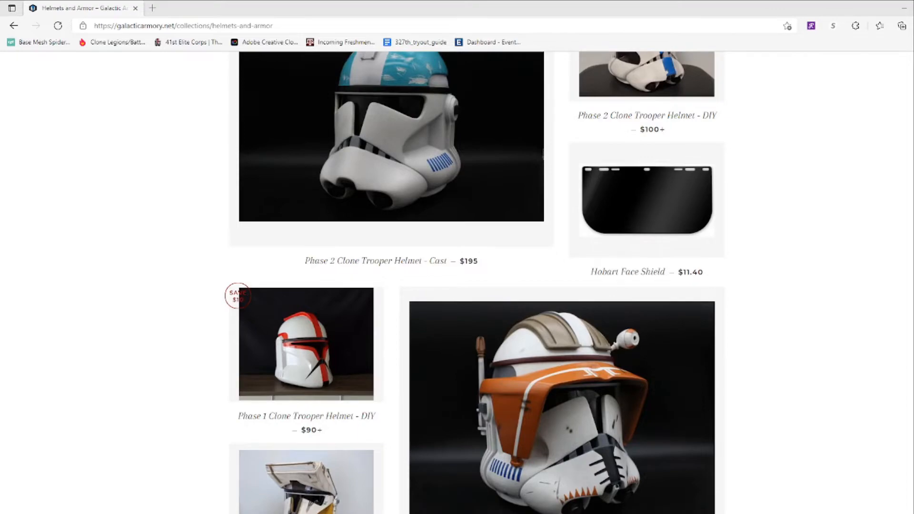
Step: Switch to the web browser and look through the Helmets and Armor collection on the Galactic Armory site
scroll(370, 351, "down", 10)
scroll(377, 281, "up", 10)
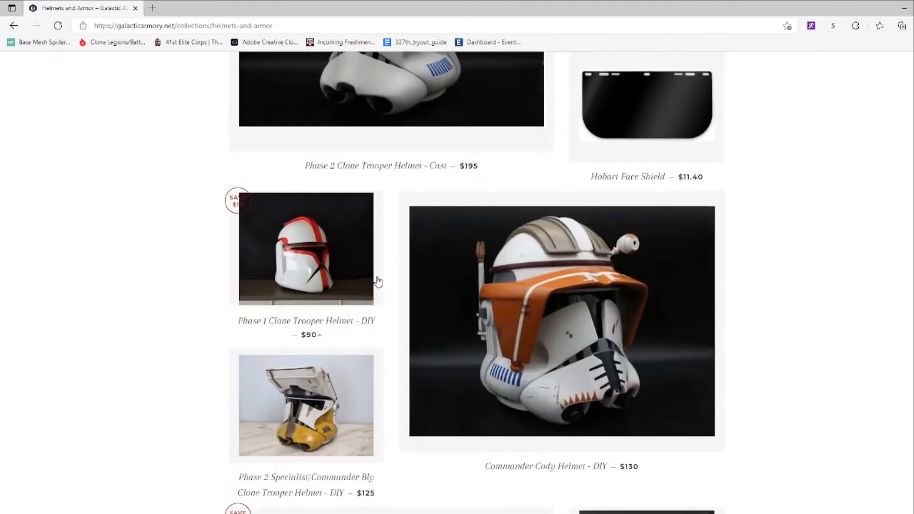
scroll(509, 318, "down", 15)
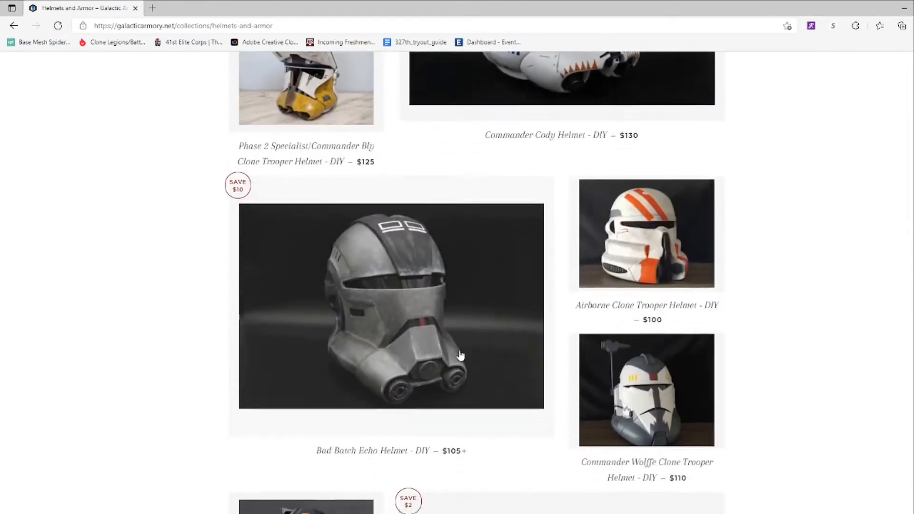
scroll(315, 273, "up", 15)
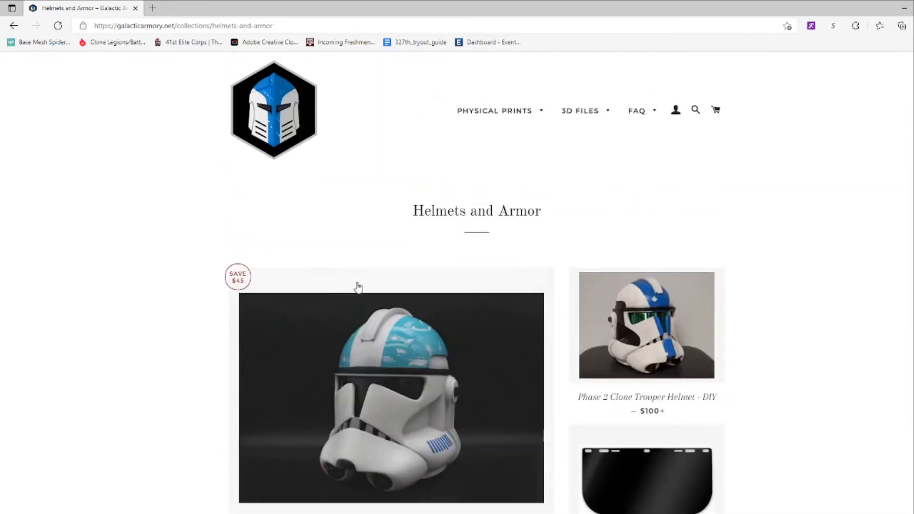
Step: Open the site's 3D Files collection and browse its helmet and armor print files for suitable reference pictures
left_click(580, 117)
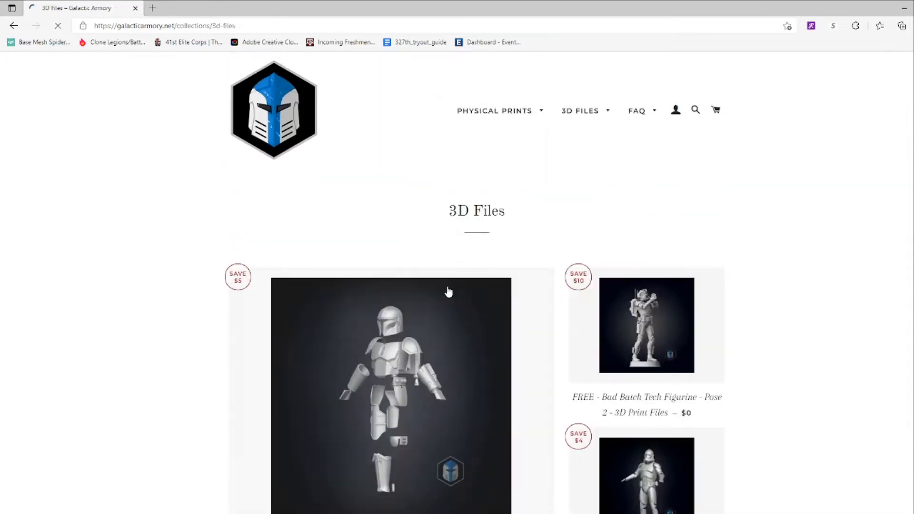
scroll(462, 336, "down", 4)
scroll(461, 334, "down", 5)
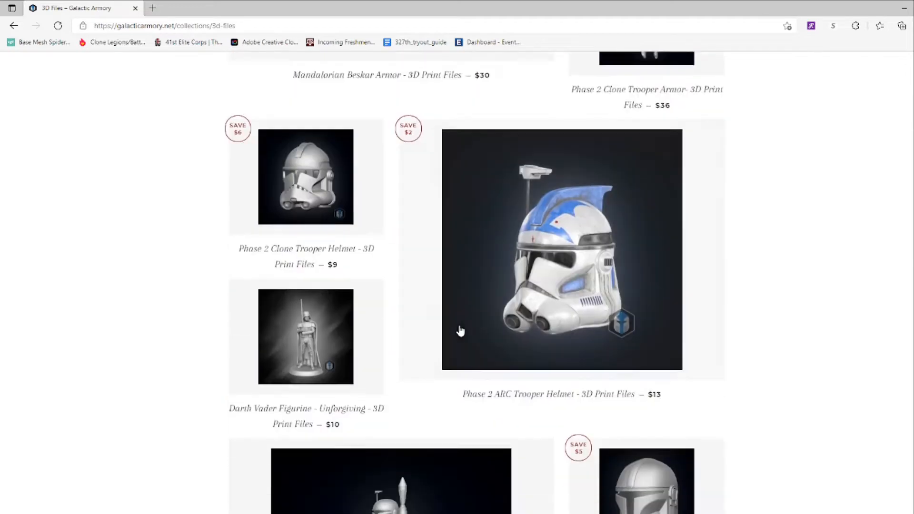
scroll(461, 337, "down", 4)
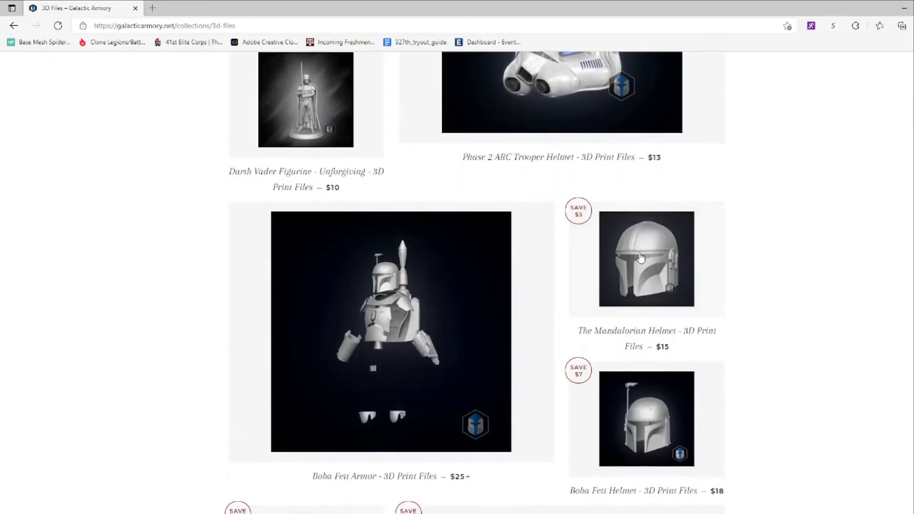
scroll(487, 329, "down", 9)
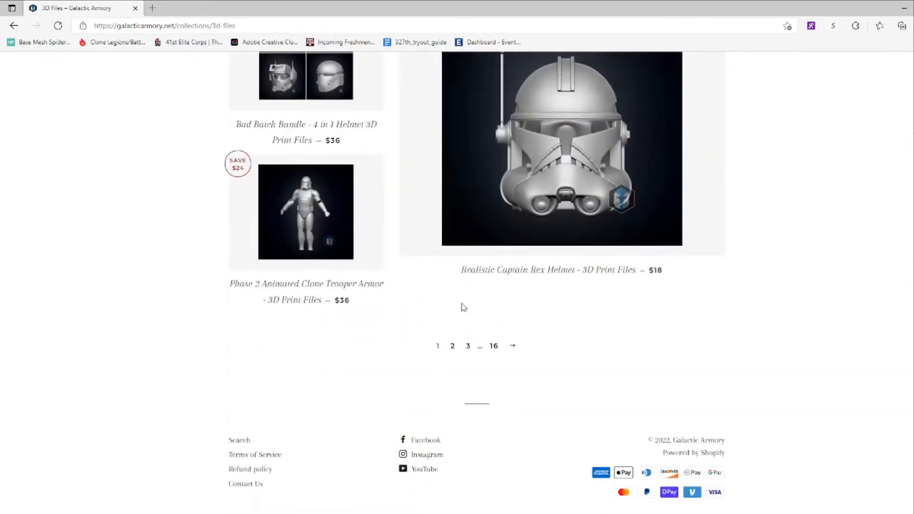
scroll(461, 308, "up", 10)
scroll(449, 308, "up", 10)
scroll(452, 329, "down", 5)
scroll(452, 329, "up", 8)
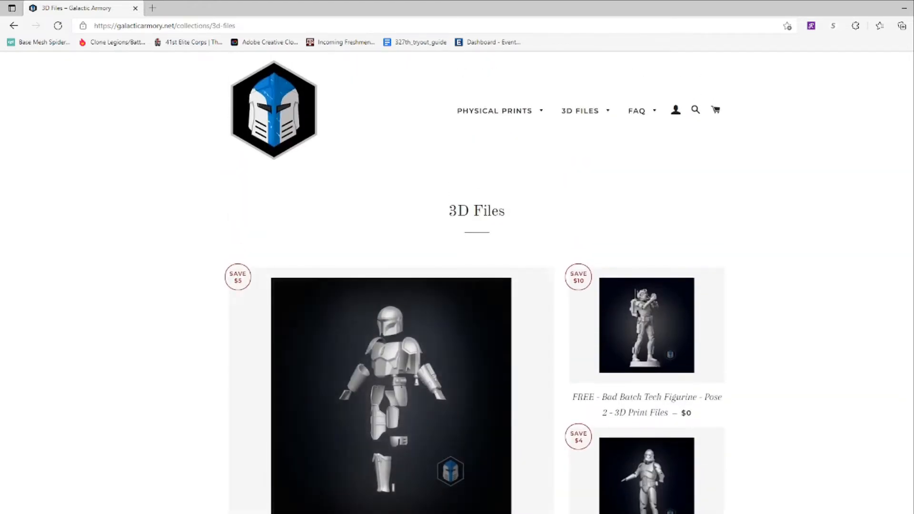
scroll(480, 399, "down", 13)
scroll(446, 406, "up", 13)
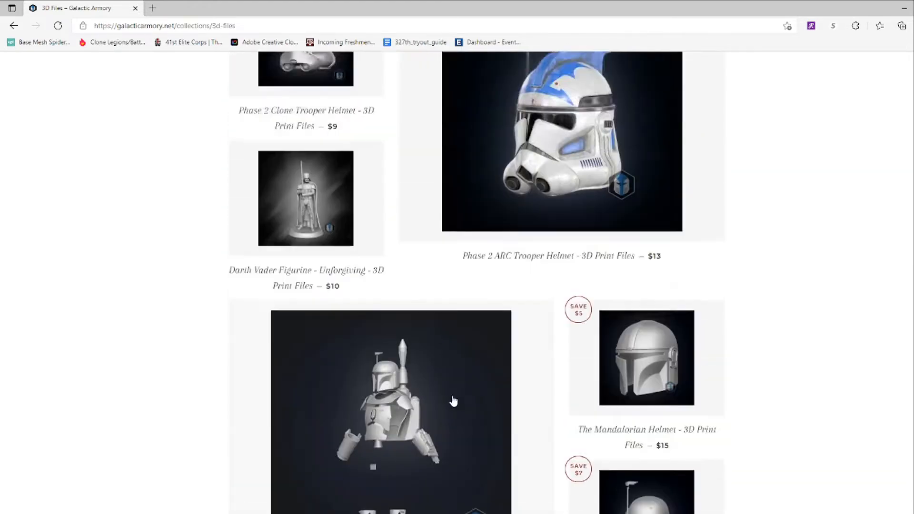
scroll(482, 415, "down", 10)
scroll(503, 335, "up", 10)
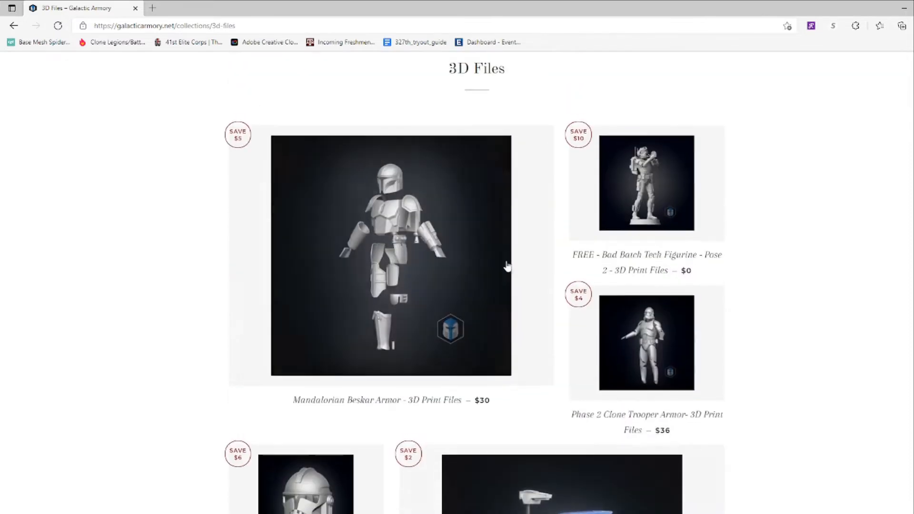
mouse_move(560, 118)
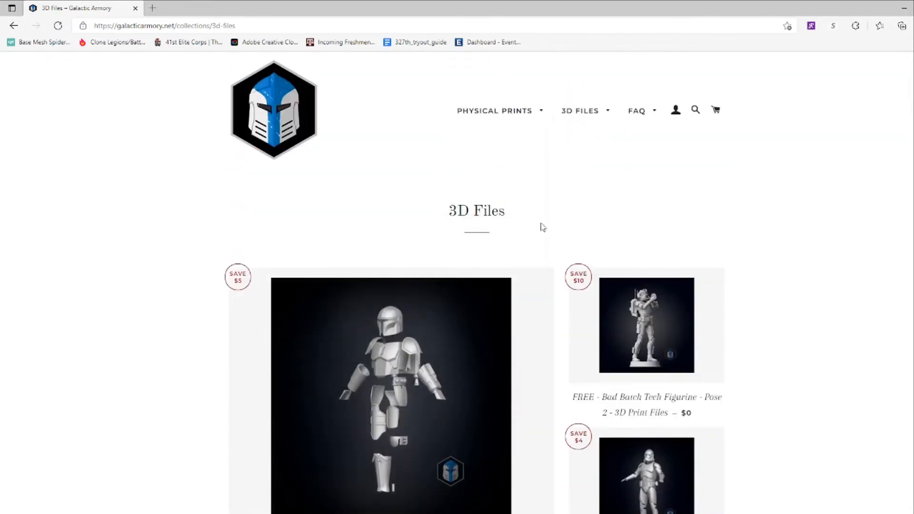
scroll(373, 357, "down", 10)
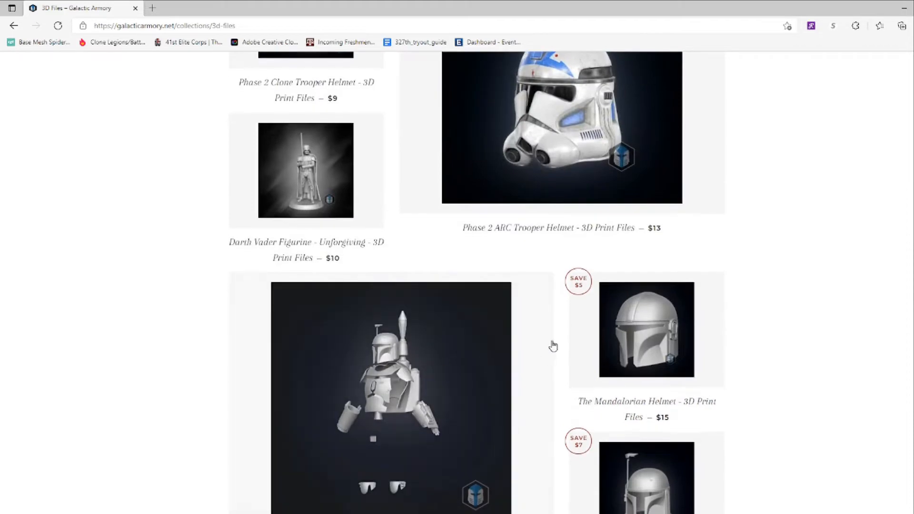
Step: Open The Mandalorian Helmet - 3D Print Files product page and look through its pictures and related products
left_click(638, 341)
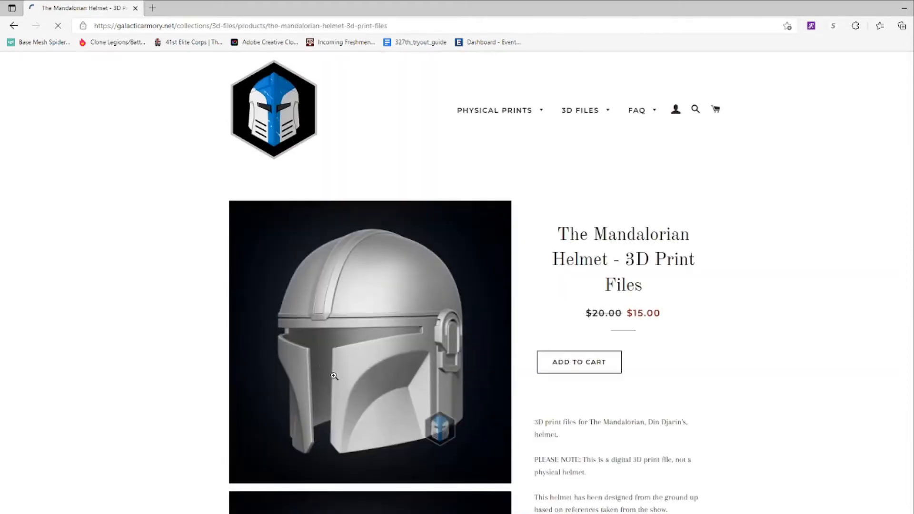
scroll(381, 328, "down", 8)
scroll(381, 327, "down", 12)
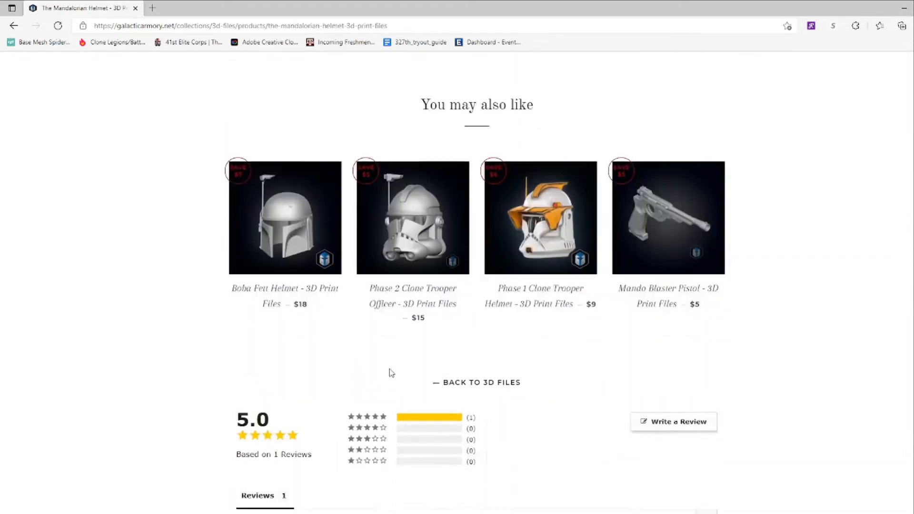
scroll(390, 454, "up", 6)
scroll(391, 454, "up", 6)
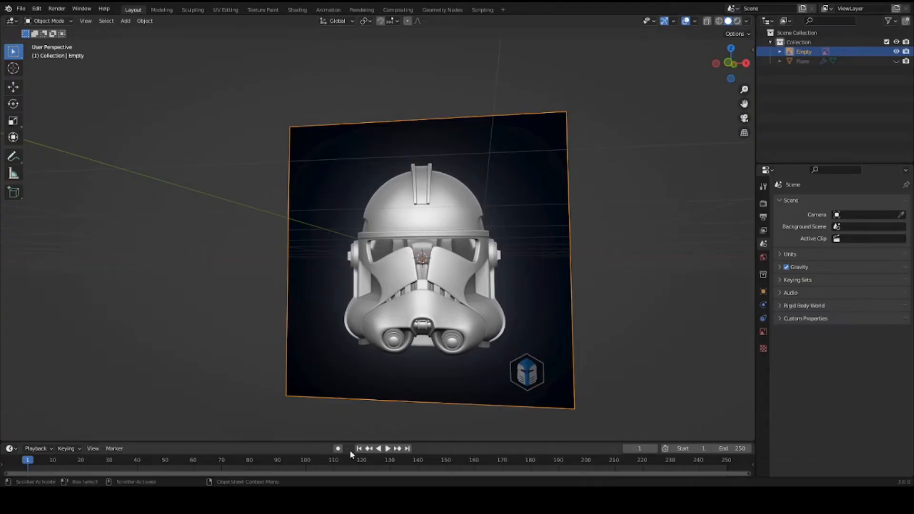
scroll(416, 322, "down", 3)
key("KP_1")
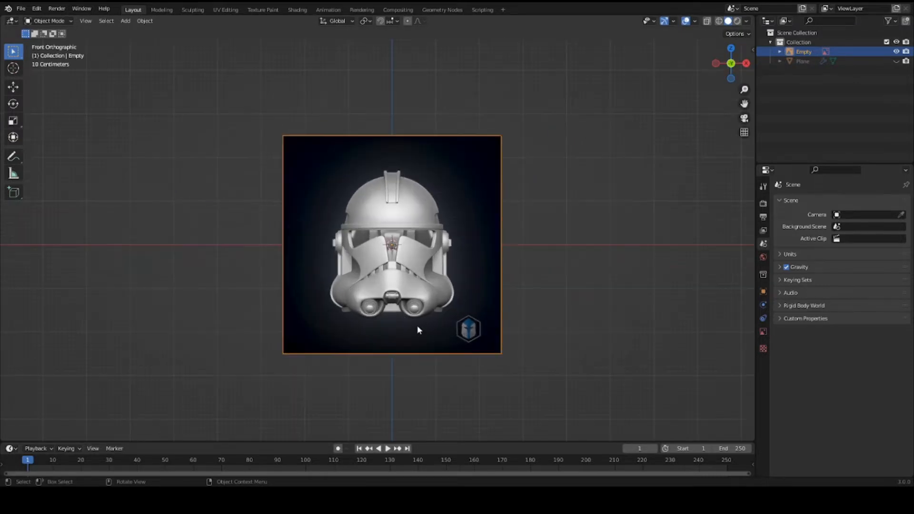
scroll(422, 316, "up", 3)
key("shift+a")
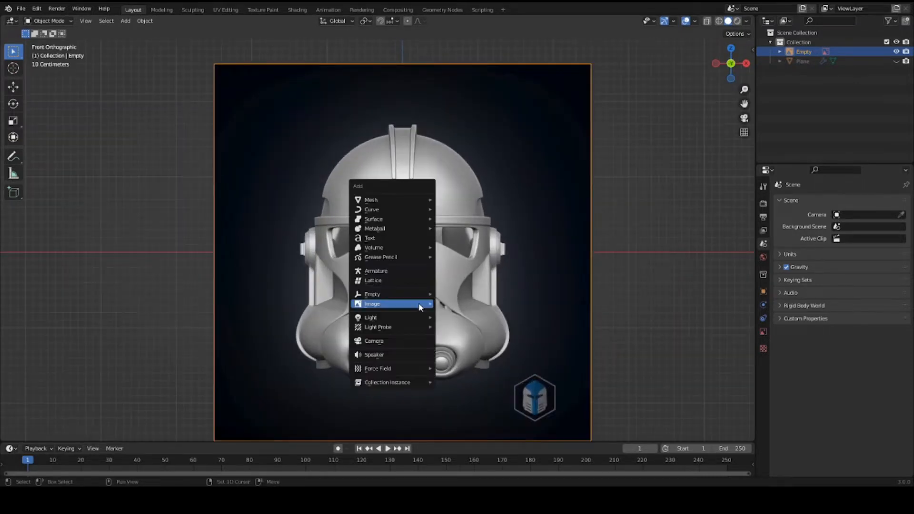
mouse_move(420, 303)
left_click(468, 303)
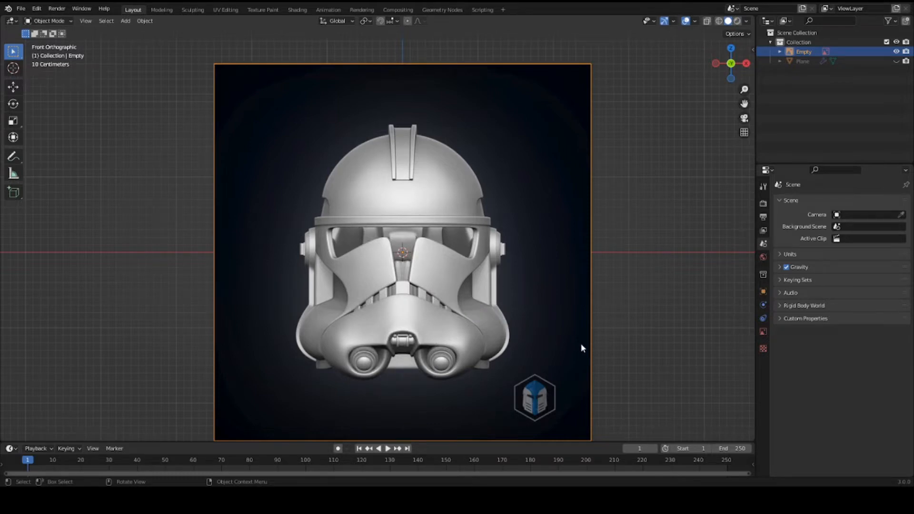
Step: Add the helmet's side picture as a reference image aligned to the right view
key("KP_3")
key("shift+a")
mouse_move(443, 267)
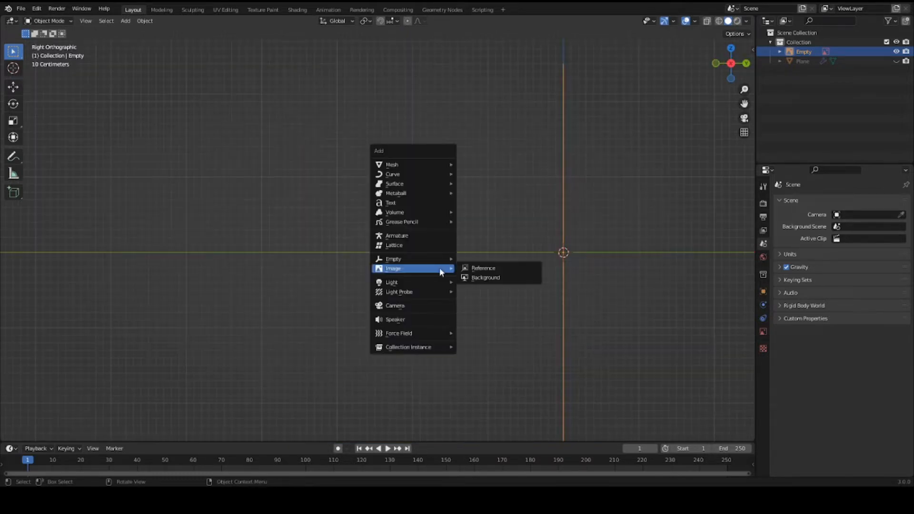
left_click(483, 267)
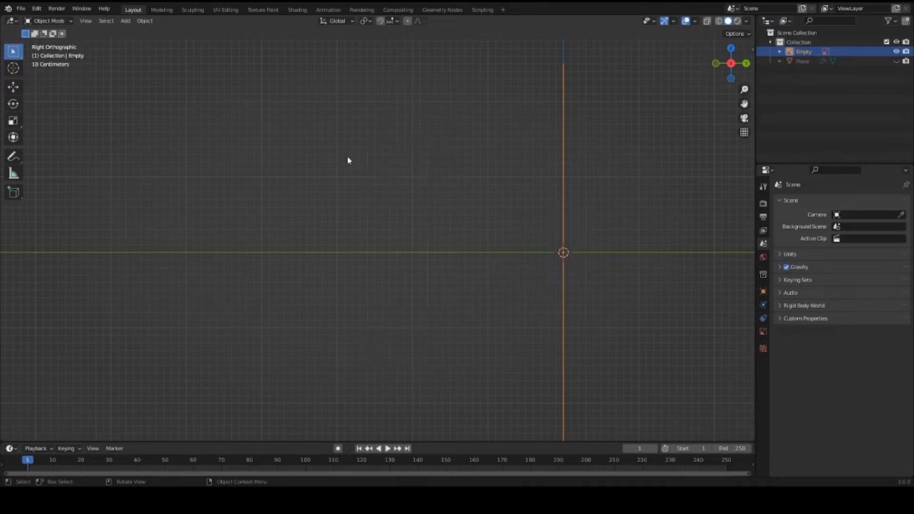
double_click(350, 144)
scroll(496, 243, "down", 3)
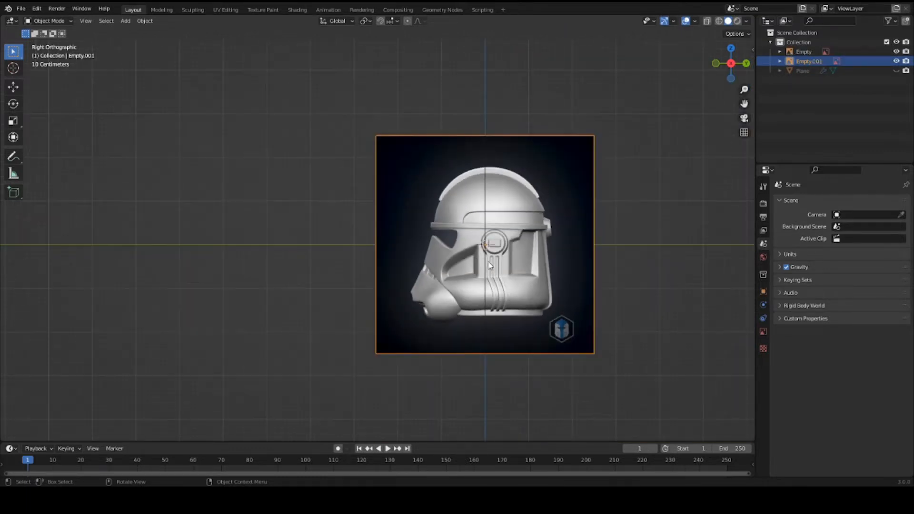
Step: Add a third helmet reference image, aligned to the back view
key("KP_1")
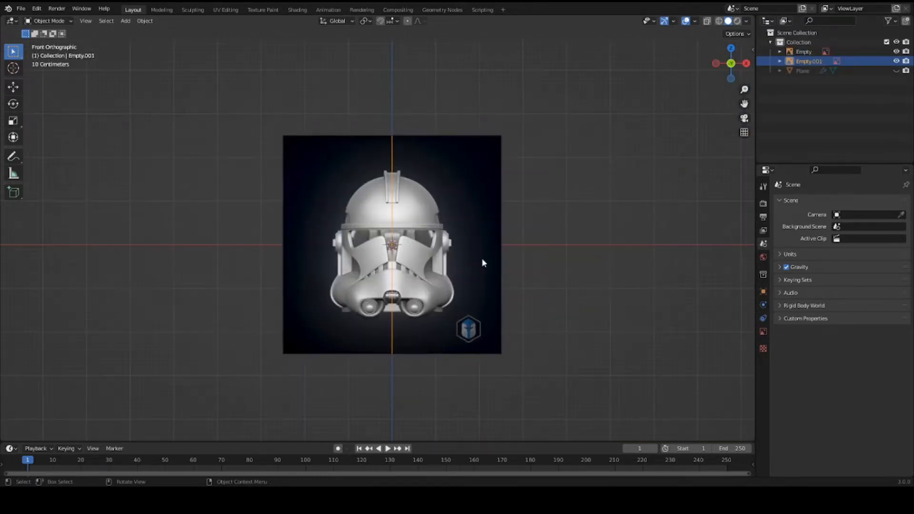
key("ctrl+KP_1")
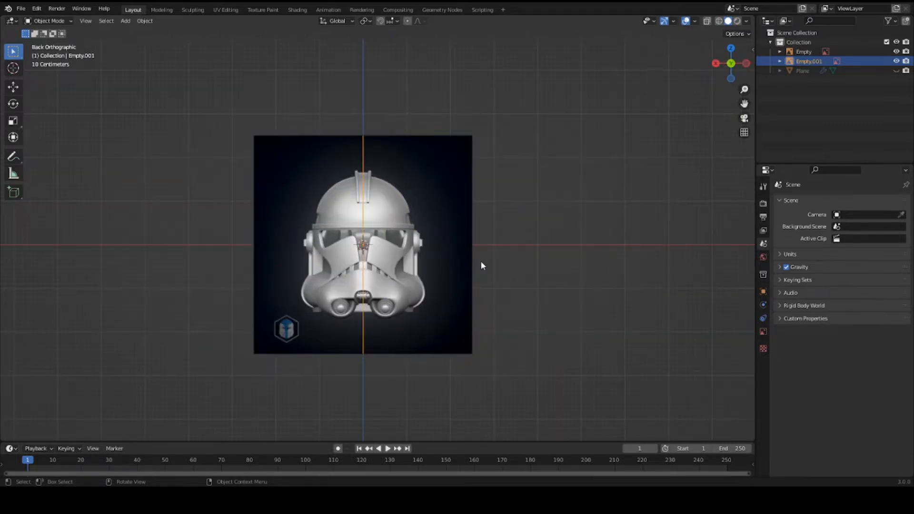
key("shift+a")
mouse_move(361, 286)
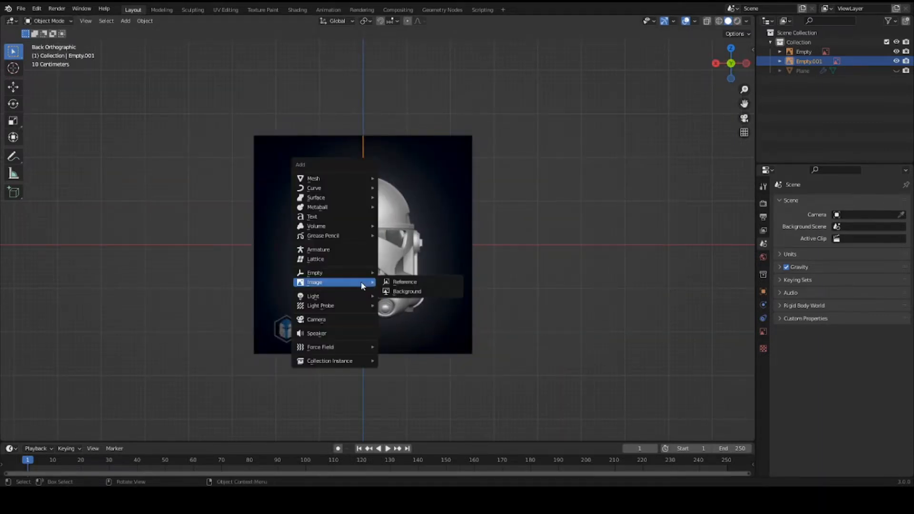
left_click(400, 283)
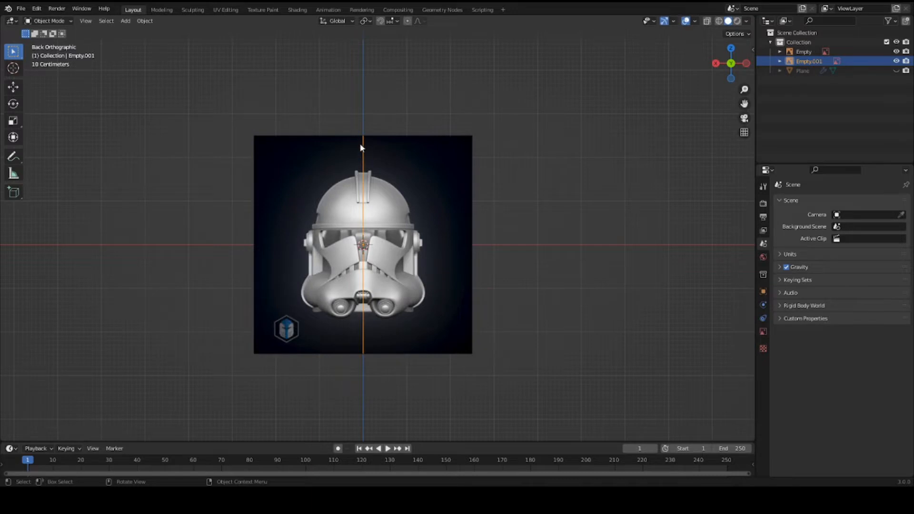
double_click(361, 169)
Step: Try shifting the back-view reference image along the Y axis, and hide that image
middle_click_drag(320, 289, 428, 295)
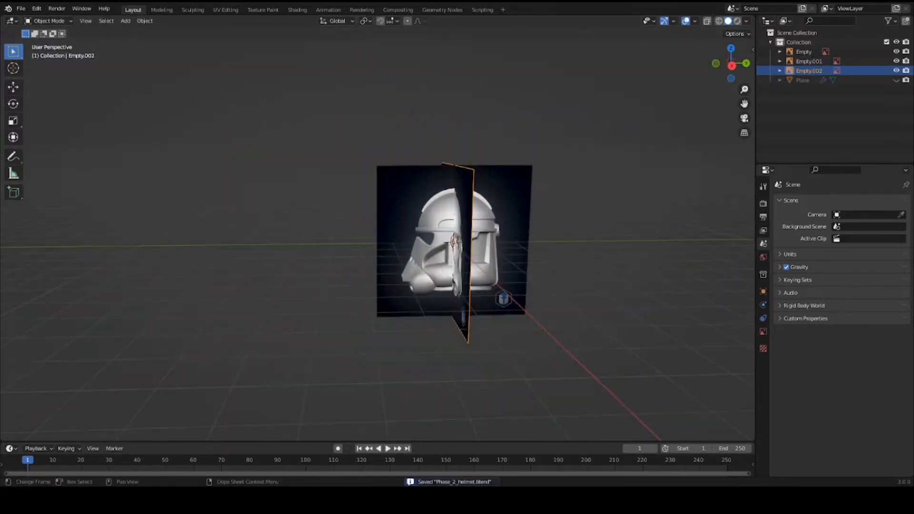
scroll(543, 303, "up", 6)
scroll(543, 303, "down", 3)
middle_click_drag(481, 297, 453, 276, "shift")
left_click(440, 279)
left_click(440, 279)
key("g")
key("y")
left_click(429, 280)
key("g")
key("y")
right_click(549, 272)
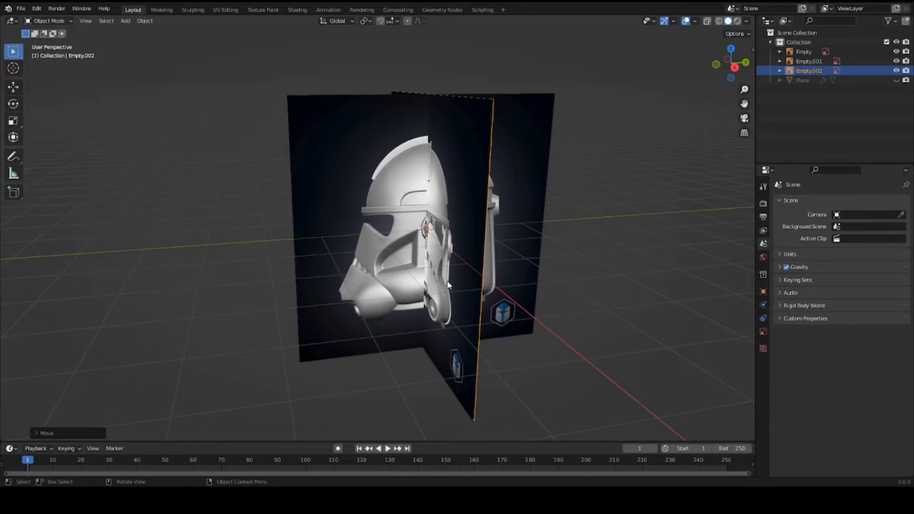
key("h")
Step: Move the side-view reference image about -2.7 m along the X axis, clear of the front-view helmet
scroll(399, 281, "down", 2)
left_click(366, 258)
middle_click_drag(365, 258, 474, 288)
scroll(431, 277, "up", 2)
key("g")
key("x")
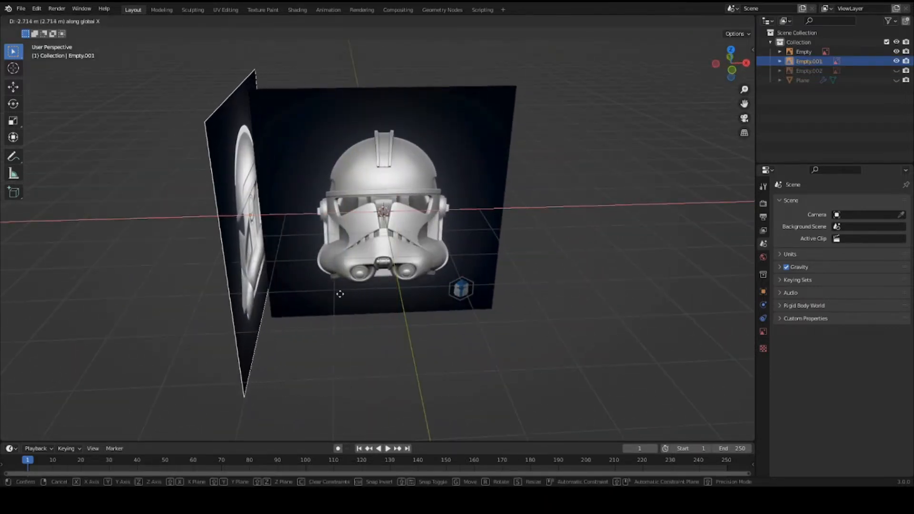
left_click(341, 298)
Step: Shift the side-view reference image along Y until its edge meets the front-view image's edge, forming a corner
middle_click_drag(341, 298, 362, 284)
key("g")
key("y")
key("7")
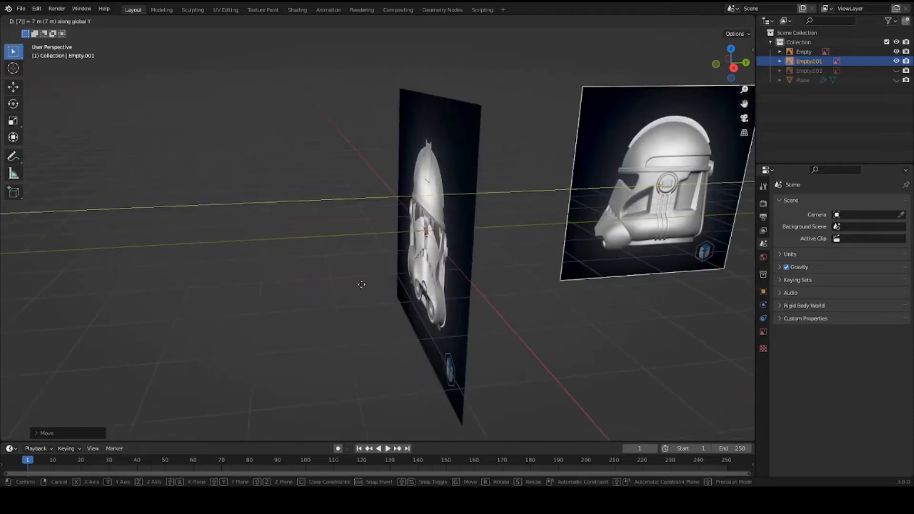
key("BackSpace")
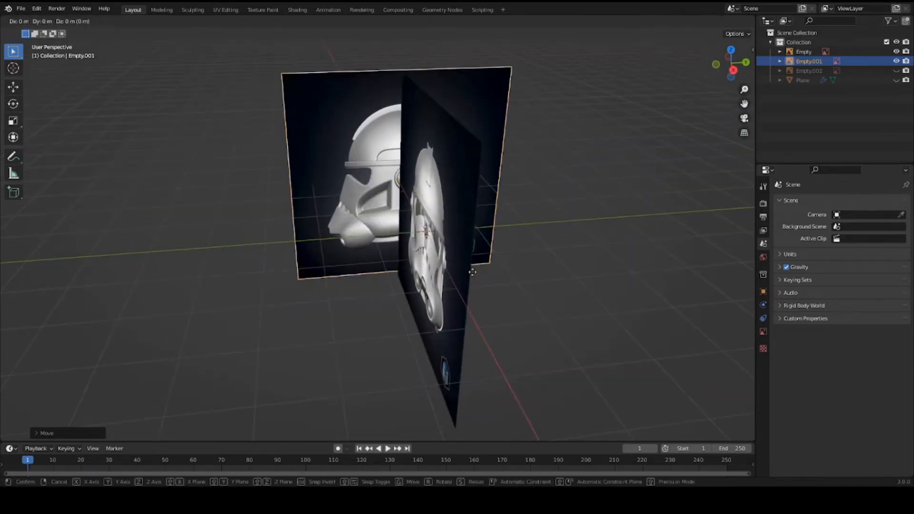
left_click(401, 279)
middle_click_drag(401, 279, 443, 267)
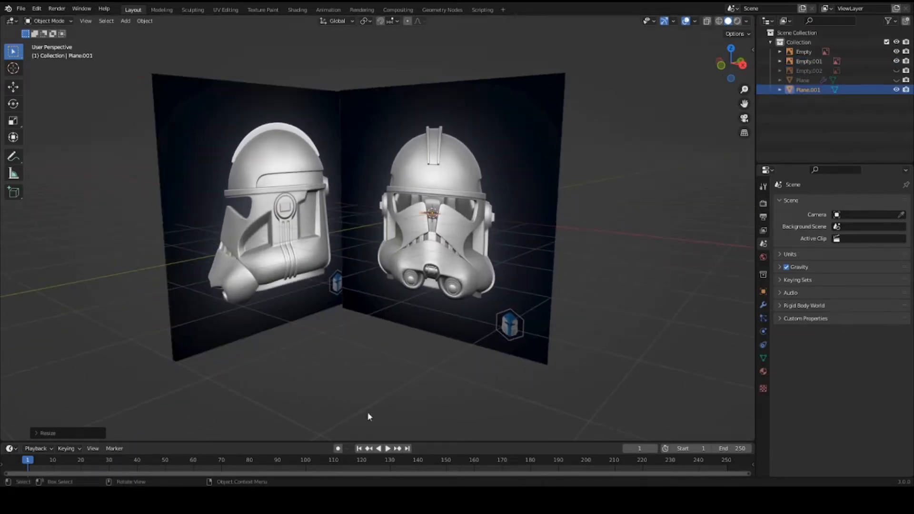
Step: Scale the small horizontal plane up until it cuts across both the side and front reference images
scroll(430, 284, "up", 4)
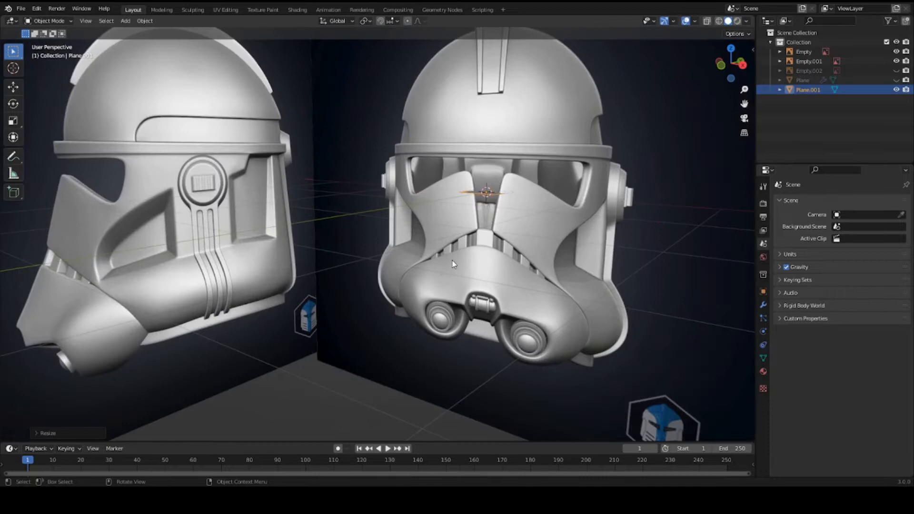
scroll(454, 264, "down", 4)
middle_click_drag(453, 264, 402, 242)
middle_click_drag(401, 201, 485, 214)
scroll(412, 219, "up", 4)
scroll(486, 208, "down", 3)
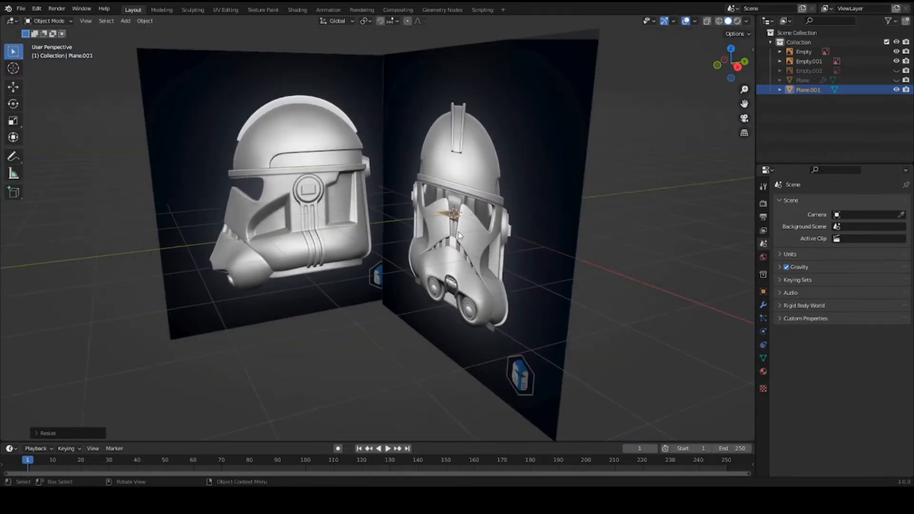
key("s")
left_click(16, 274)
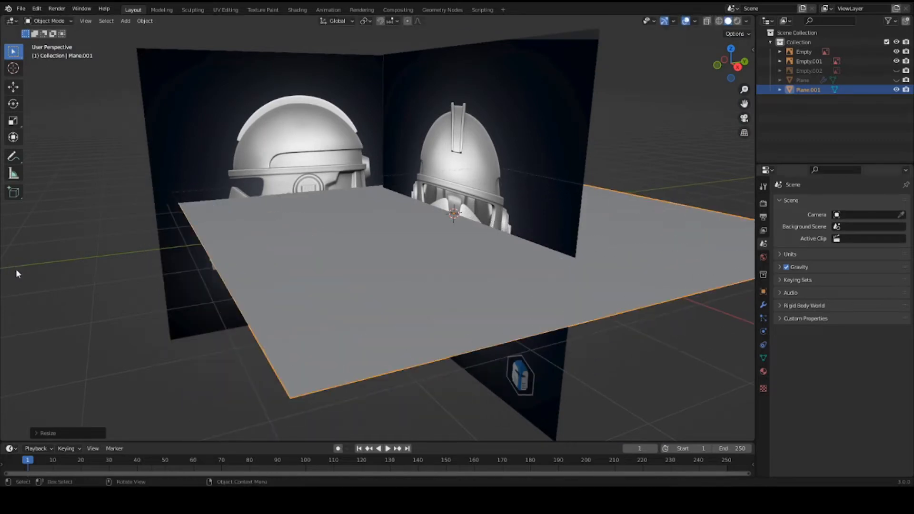
Step: Raise the guide plane about 0.35 m along Z to the lower edge of the front-view helmet's brim
scroll(448, 181, "up", 3)
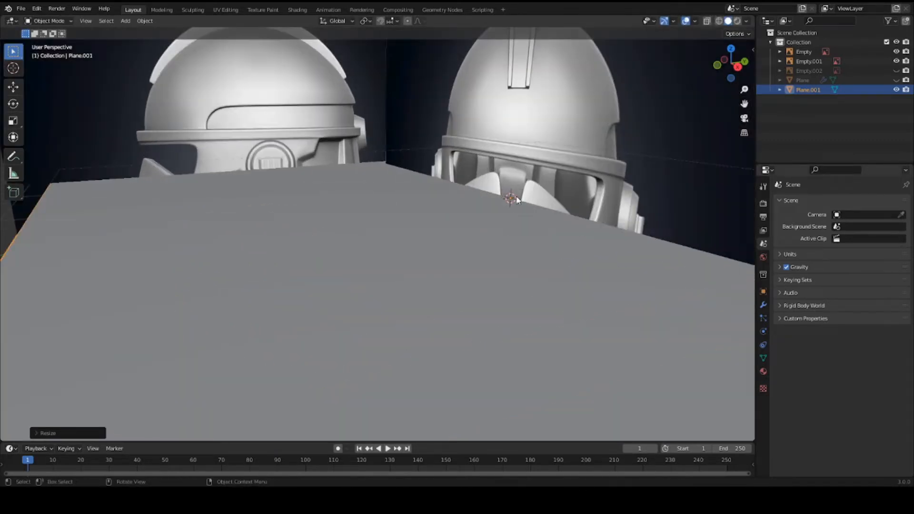
middle_click_drag(517, 201, 503, 242)
scroll(509, 166, "up", 1)
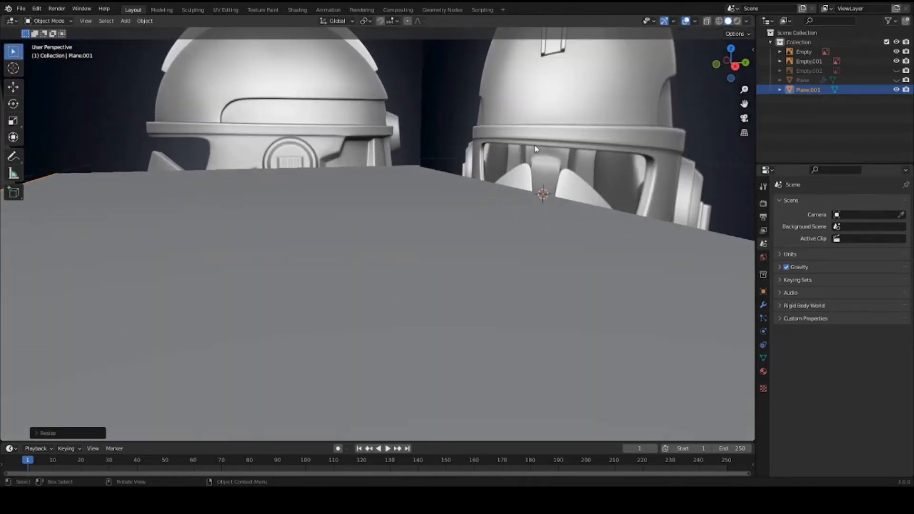
key("g")
key("z")
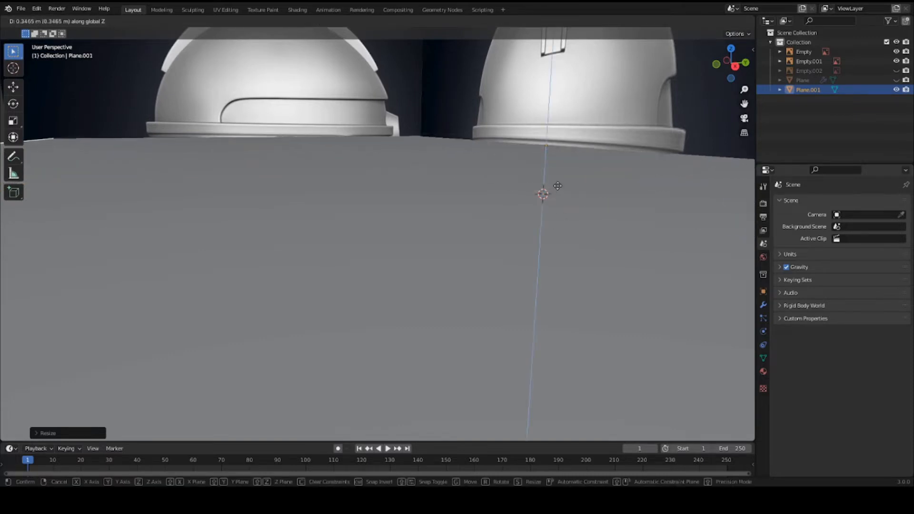
left_click(558, 181)
middle_click_drag(559, 181, 543, 157)
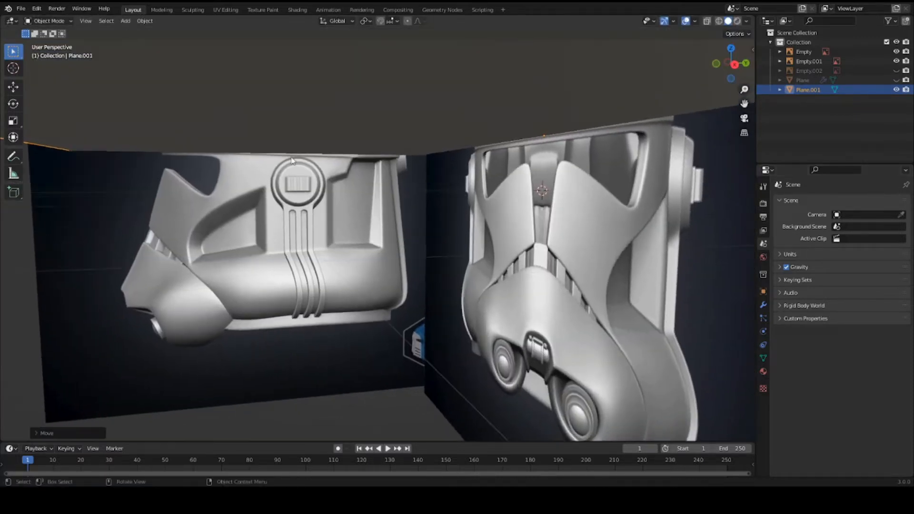
middle_click_drag(228, 152, 360, 231, "shift")
scroll(328, 210, "down", 6)
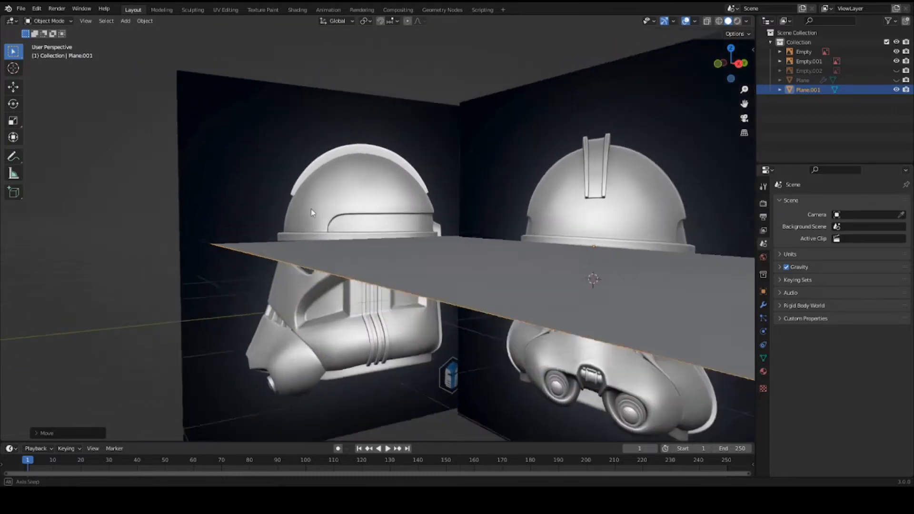
middle_click_drag(309, 206, 396, 148)
Step: Duplicate the guide plane and lower the copy along Z to the bottom of the front-view helmet
key("shift+d")
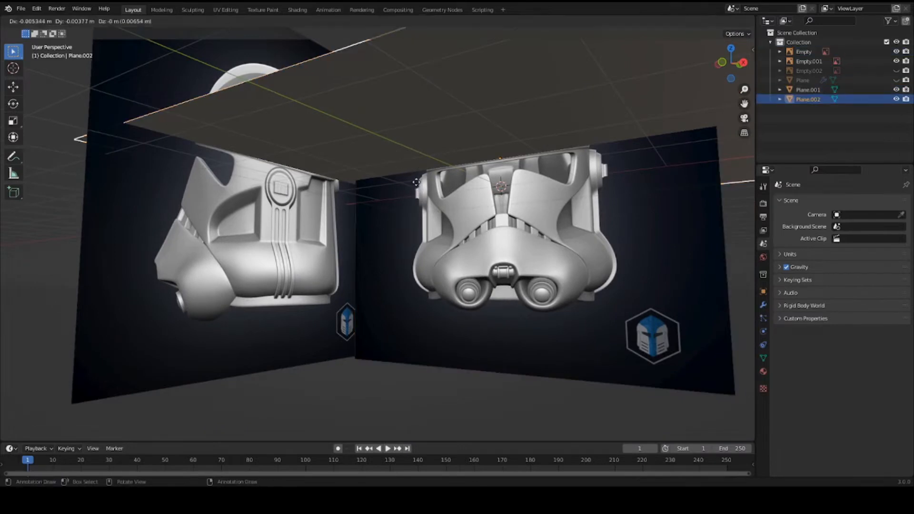
key("z")
left_click(424, 315)
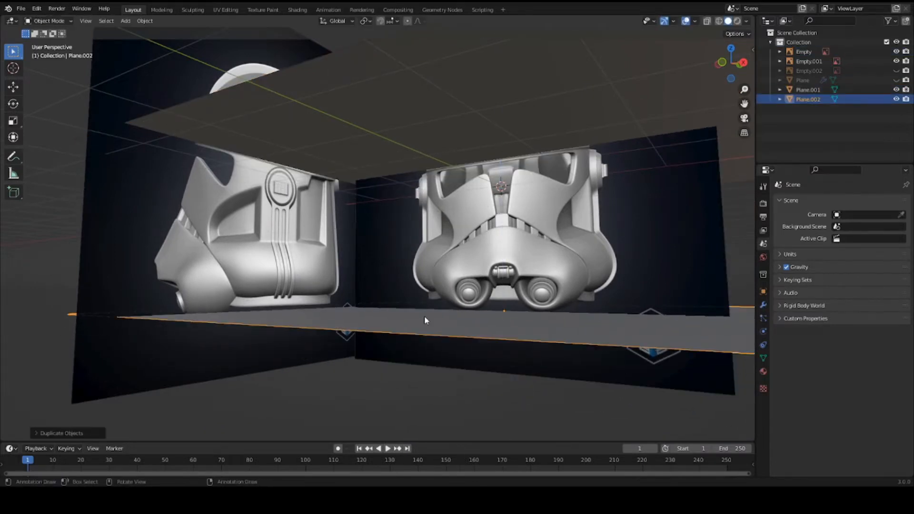
middle_click_drag(424, 315, 357, 311)
key("g")
key("z")
left_click(337, 311)
Step: Move the side-view reference image along Z so its helmet lines up with the two guide planes
scroll(350, 312, "up", 3)
left_click(298, 268)
middle_click_drag(310, 332, 379, 243, "shift")
middle_click_drag(307, 289, 423, 262)
scroll(381, 257, "down", 1)
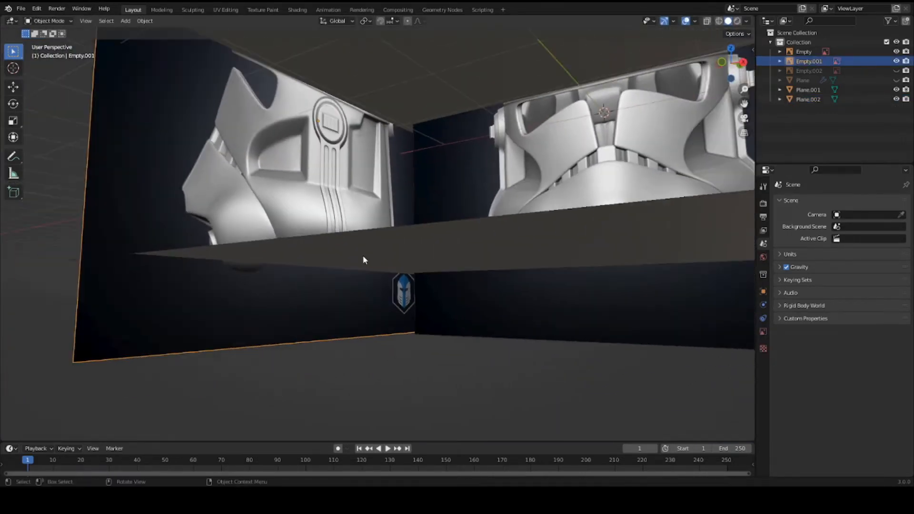
middle_click_drag(363, 255, 333, 265)
scroll(326, 253, "down", 2)
scroll(351, 241, "up", 2)
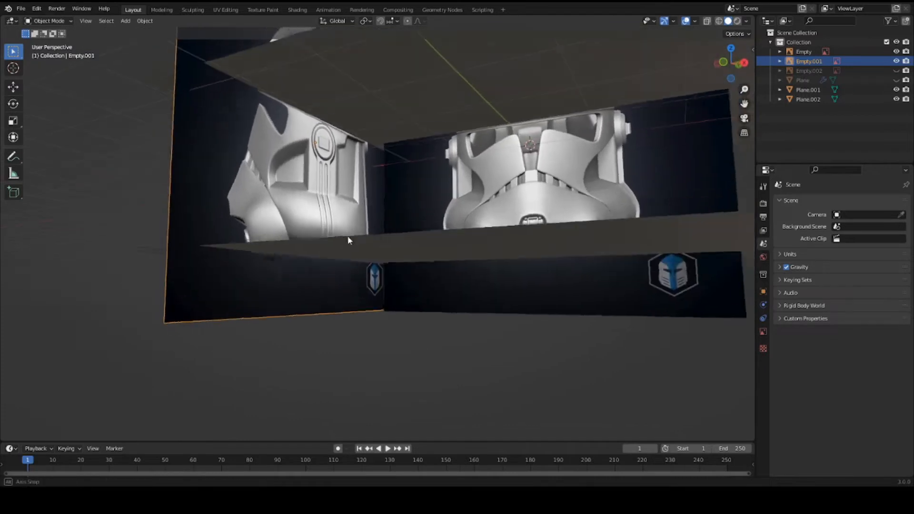
key("g")
key("z")
left_click(429, 272)
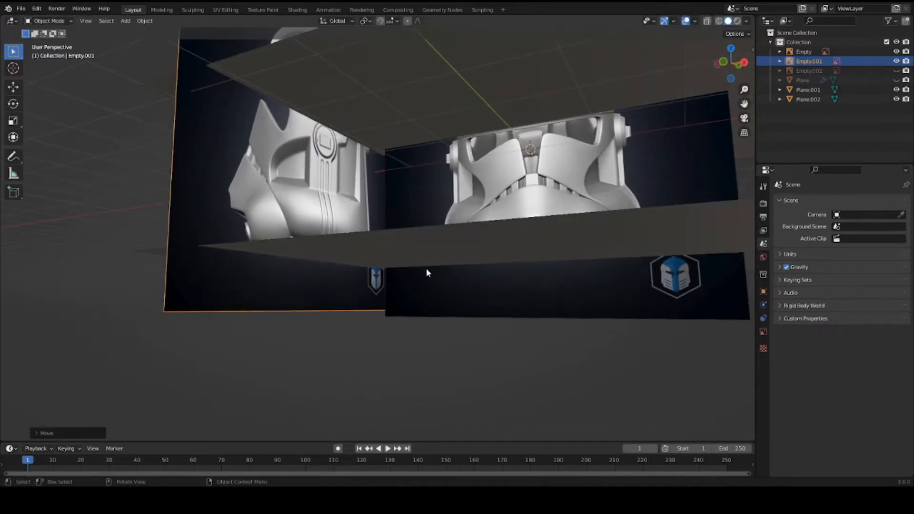
Step: Scale the side-view reference image to match the front helmet's height between the guide planes, and save the file
middle_click_drag(427, 271, 449, 182)
scroll(314, 201, "down", 2)
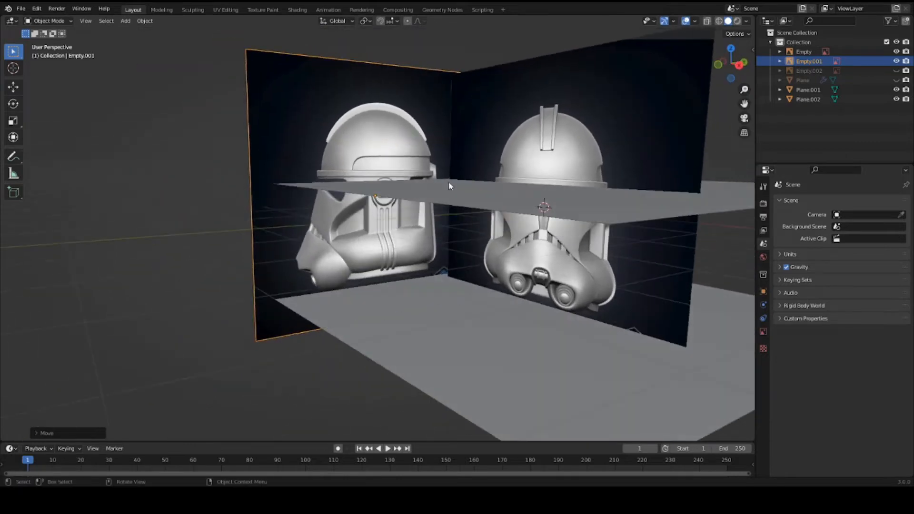
middle_click_drag(389, 188, 366, 345)
key("s")
left_click(486, 253)
scroll(485, 253, "up", 1)
key("ctrl+s")
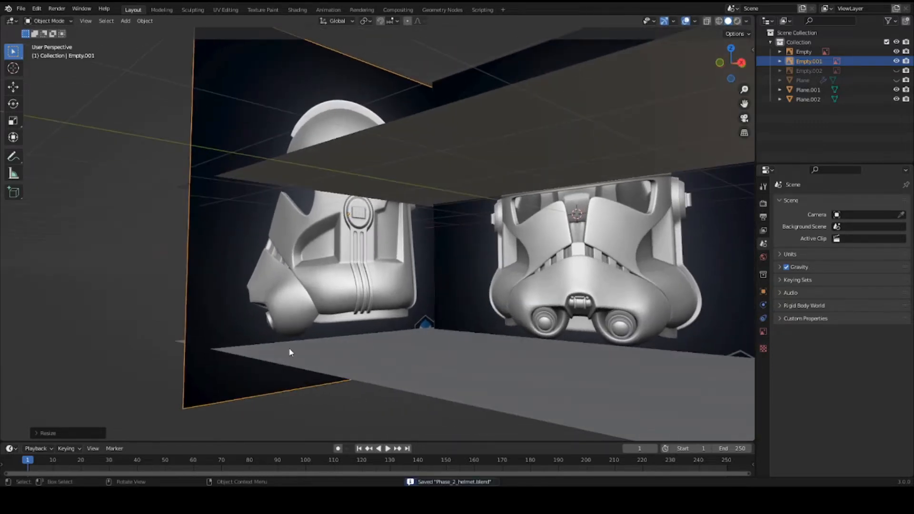
Step: Examine how the helmets in the side and front reference images line up with each other and the guide planes
scroll(288, 351, "up", 4)
scroll(437, 329, "down", 2)
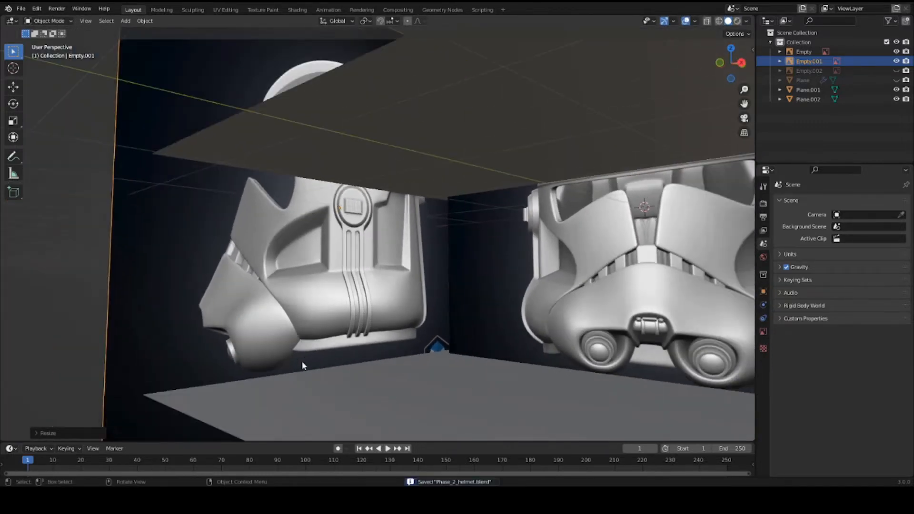
scroll(438, 330, "down", 4)
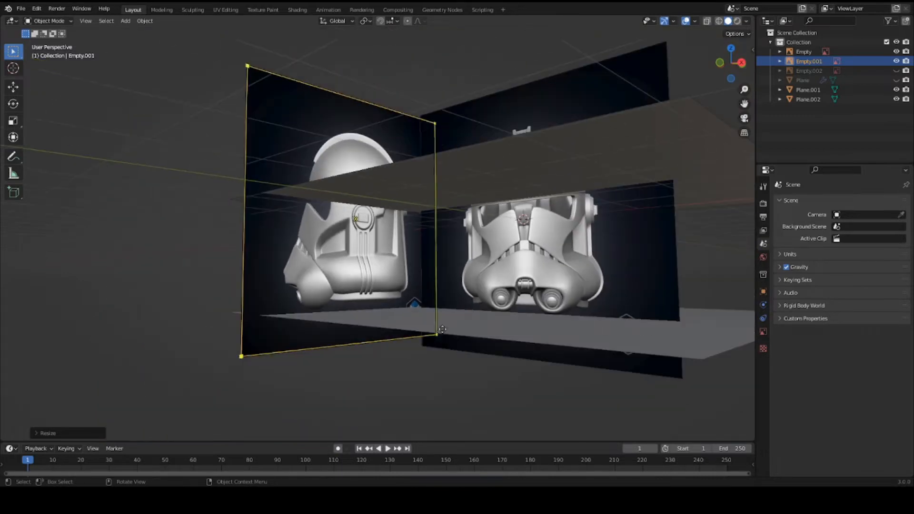
middle_click_drag(440, 328, 418, 270, "shift")
scroll(237, 284, "up", 2)
scroll(238, 287, "up", 3)
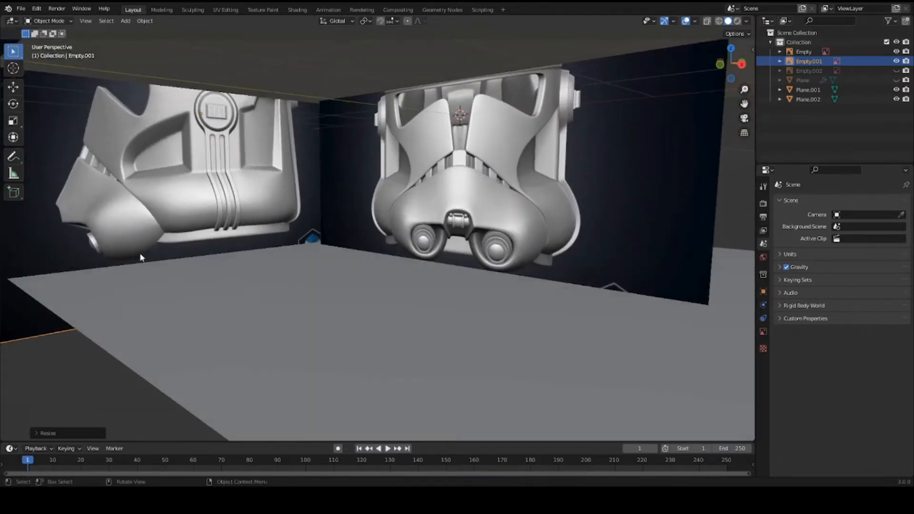
scroll(441, 289, "down", 3)
middle_click_drag(320, 332, 346, 234)
scroll(377, 276, "up", 1)
middle_click_drag(377, 279, 238, 248)
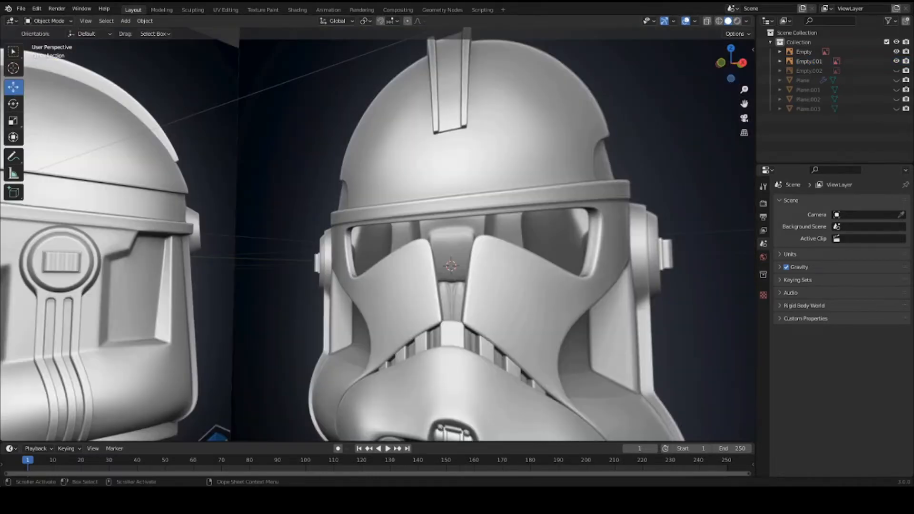
scroll(417, 280, "down", 5)
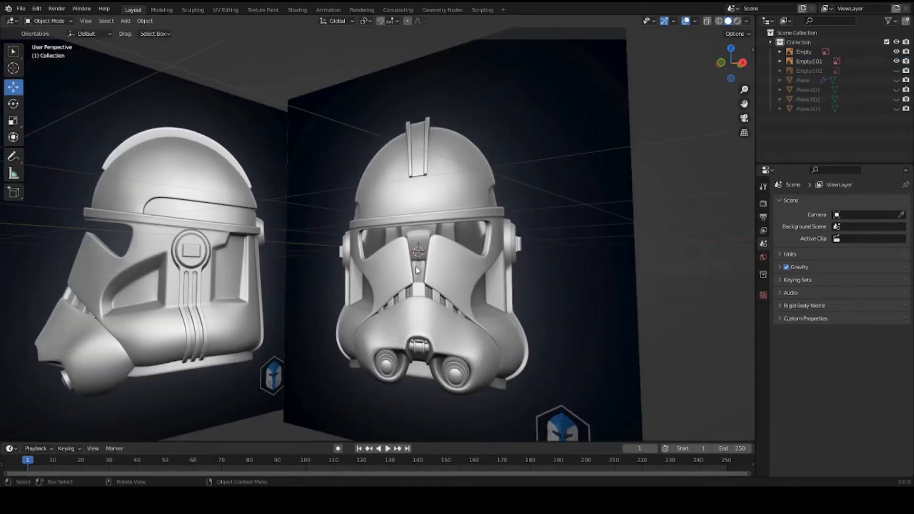
scroll(416, 270, "up", 2)
scroll(416, 270, "up", 1)
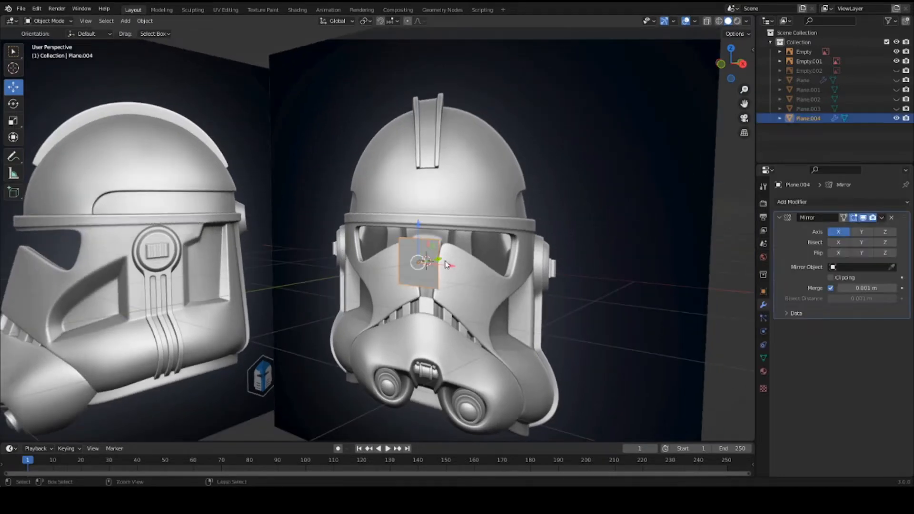
Step: Hide the upper and lower guide planes and save the file
scroll(447, 254, "down", 3)
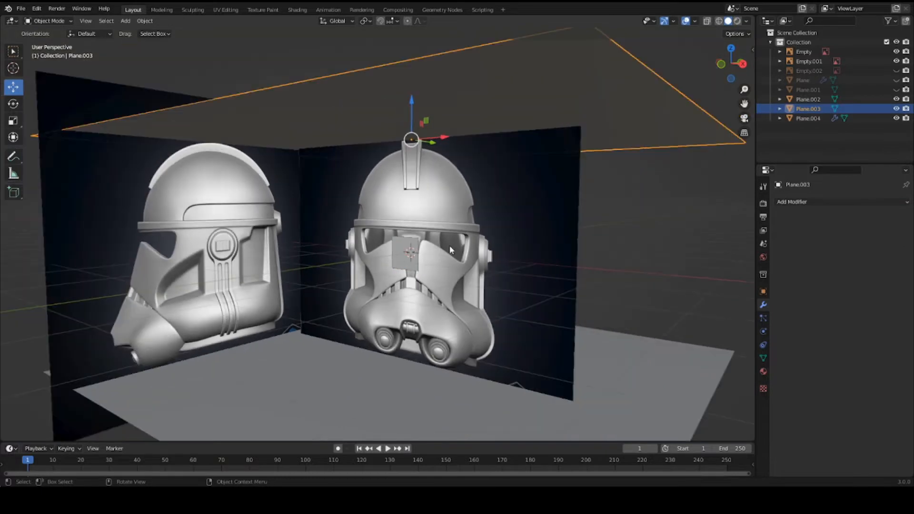
key("h")
left_click(318, 374)
key("h")
scroll(410, 307, "up", 3)
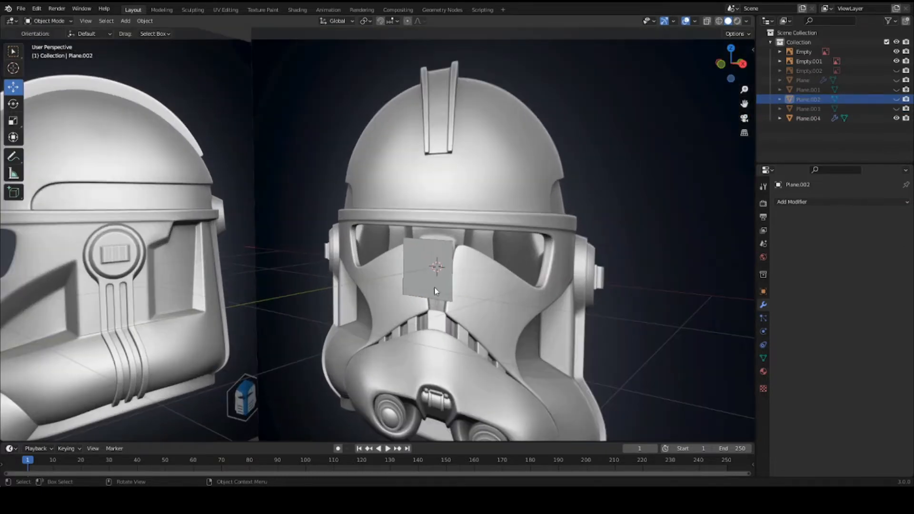
key("ctrl+s")
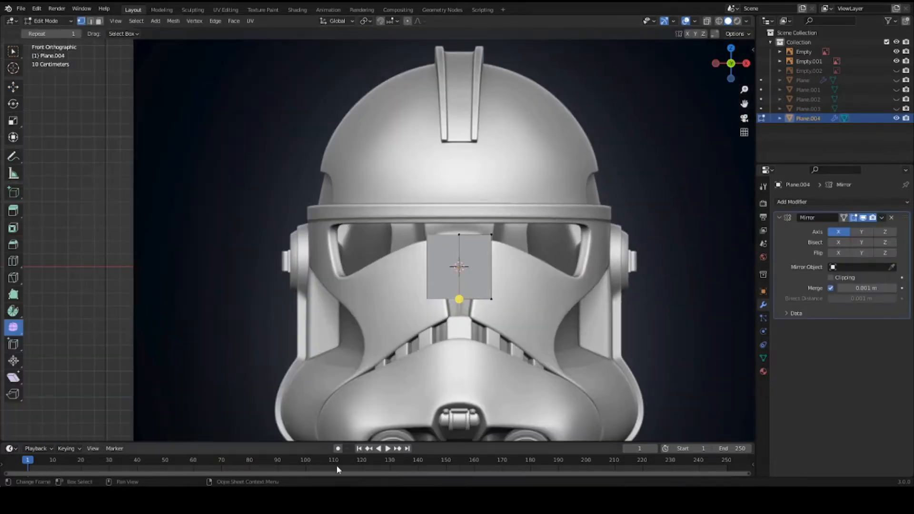
Step: Enable Clipping in the small plane's Mirror modifier and return to editing its mesh
scroll(521, 292, "up", 2)
key("Tab")
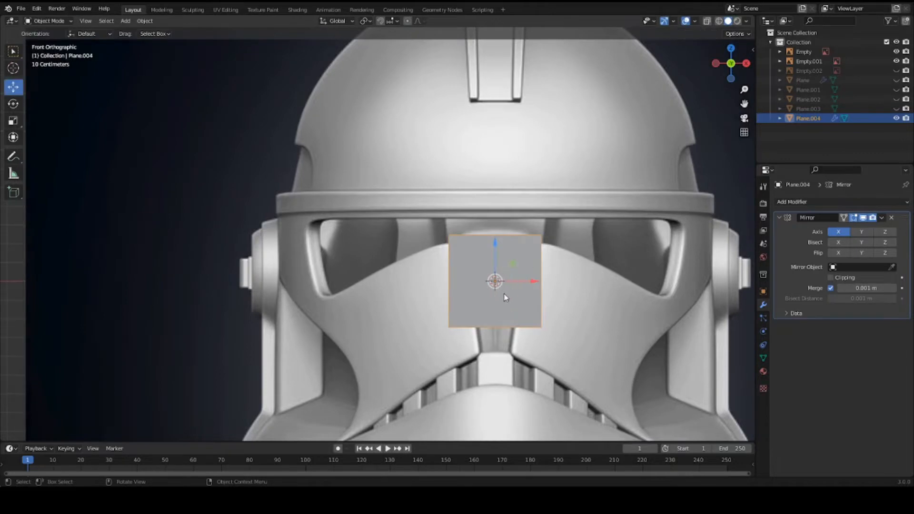
key("Tab")
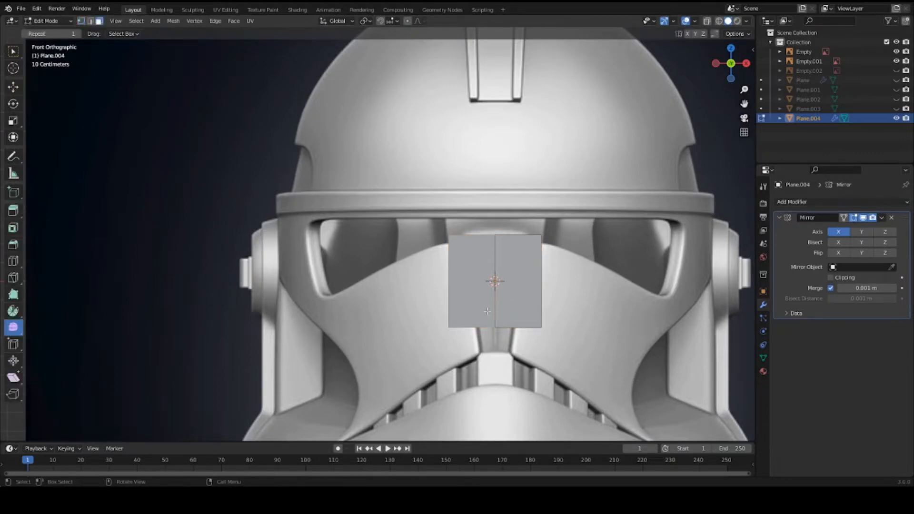
key("Tab")
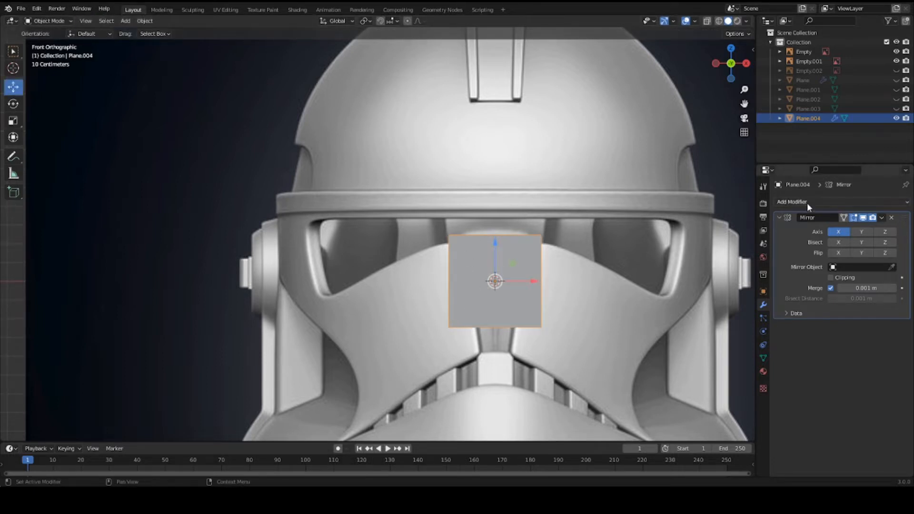
left_click(831, 278)
key("Tab")
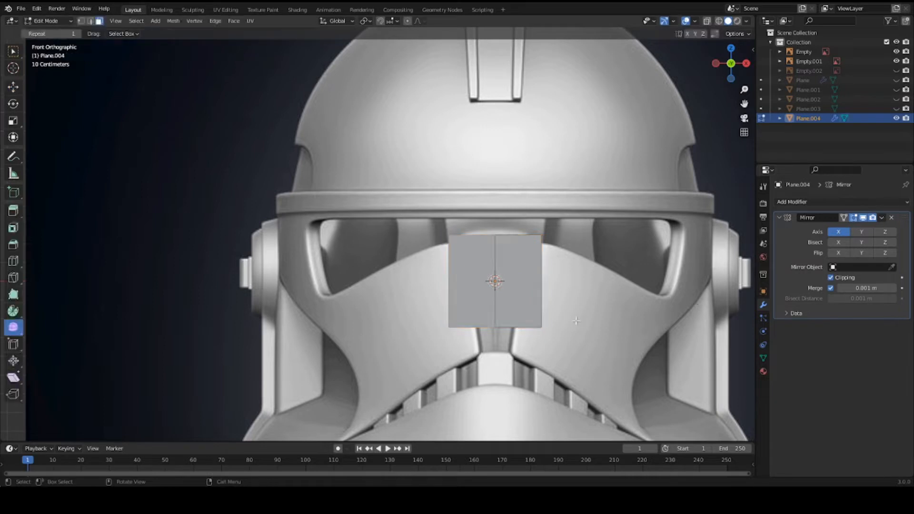
Step: Raise the plane's top edge about 0.13 m and bottom edge about 0.59 m along Z, forming a thin strip under the brim, and save
key("g")
key("z")
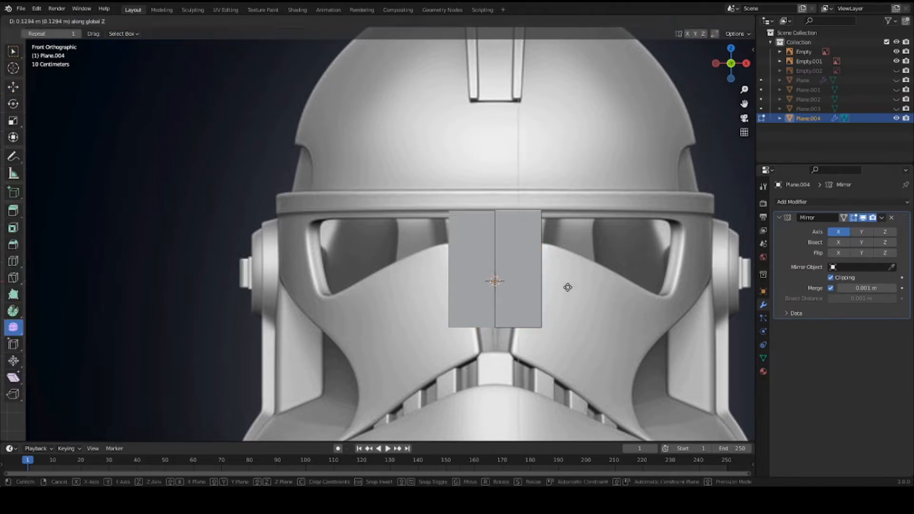
left_click(568, 287)
left_click(524, 334)
key("g")
key("z")
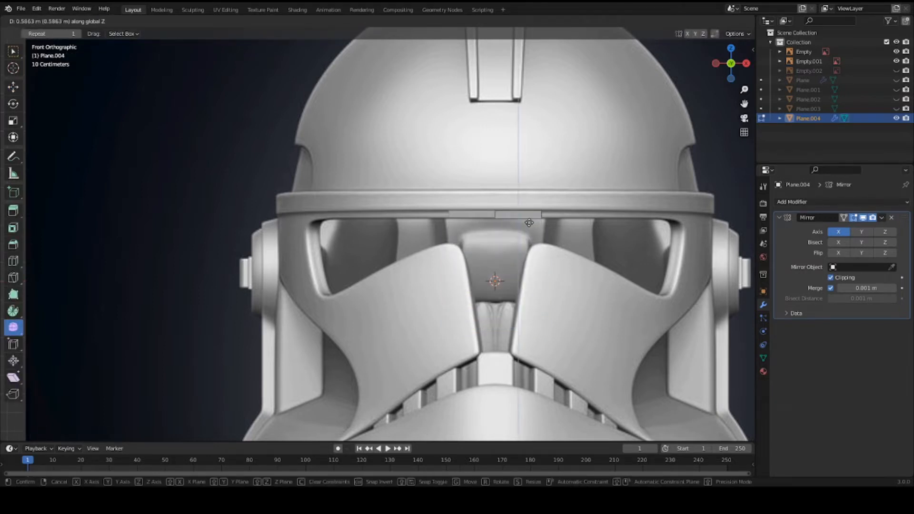
left_click(529, 223)
key("ctrl+s")
Step: Slide the thin strip along negative Y from the back of the side-view helmet to about its middle
middle_click_drag(429, 391, 406, 368)
key("KP_3")
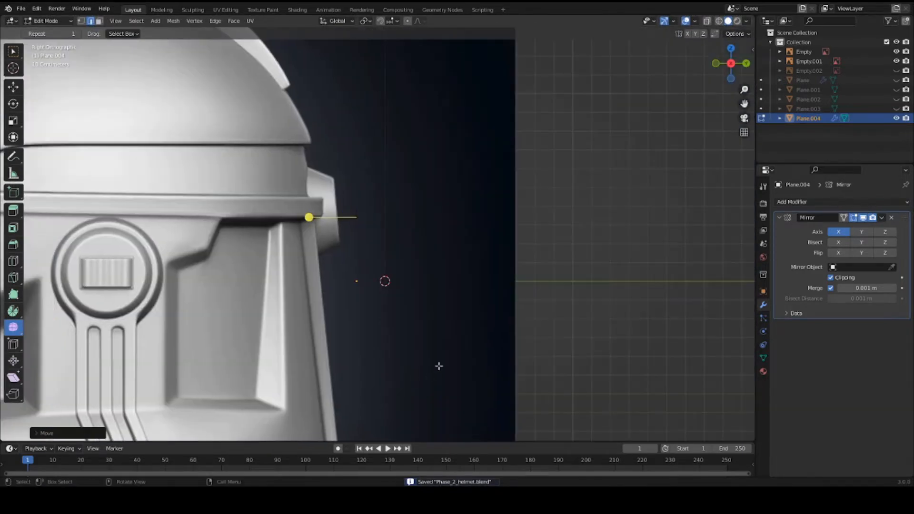
key("g")
key("z")
left_click(428, 362)
middle_click_drag(370, 347, 551, 345, "shift")
key("g")
key("y")
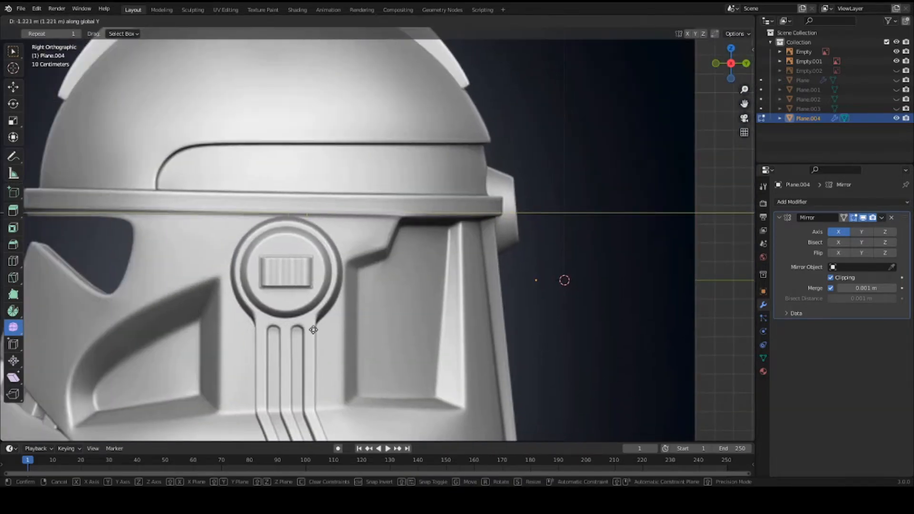
left_click(272, 318)
Step: Move the strip about 1.2 m further along negative Y to the front end of the helmet's brim, and save
middle_click_drag(272, 318, 493, 316, "shift")
left_click(13, 87)
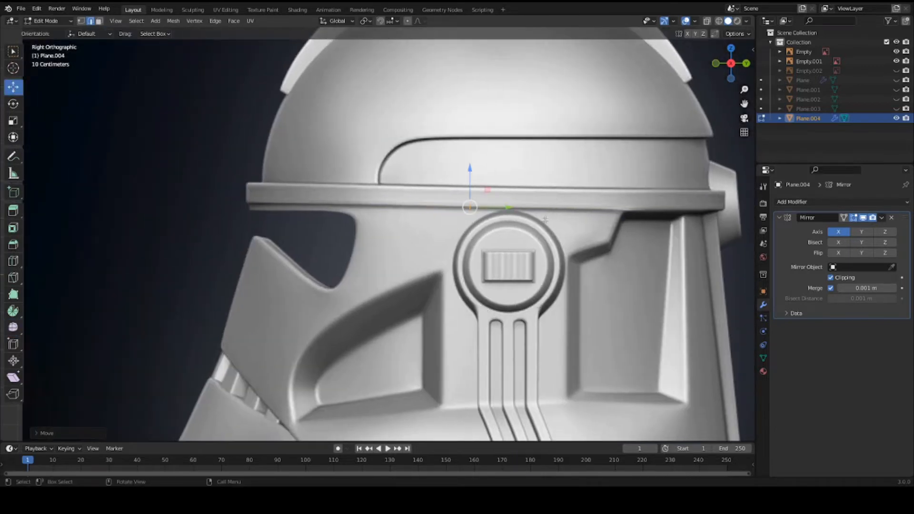
left_click_drag(508, 208, 407, 205)
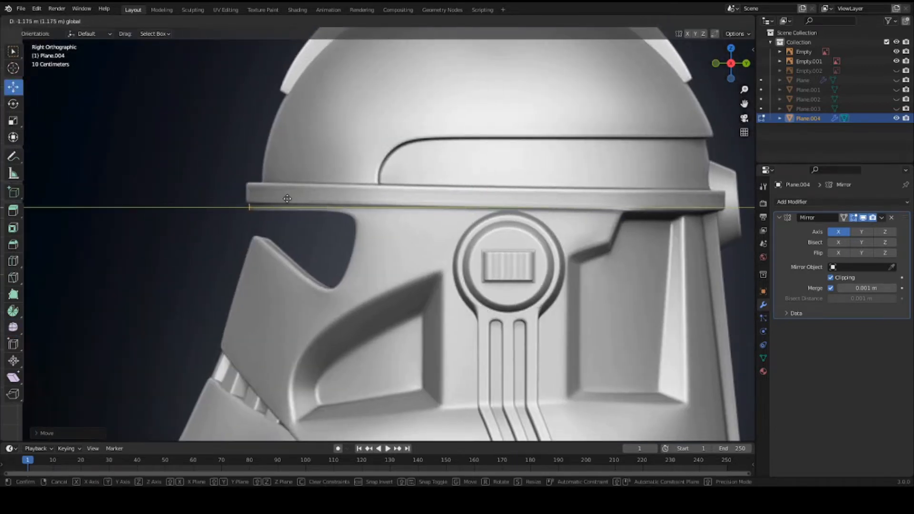
left_click_drag(288, 199, 287, 199)
middle_click_drag(296, 235, 365, 243)
scroll(365, 243, "down", 2)
key("ctrl+s")
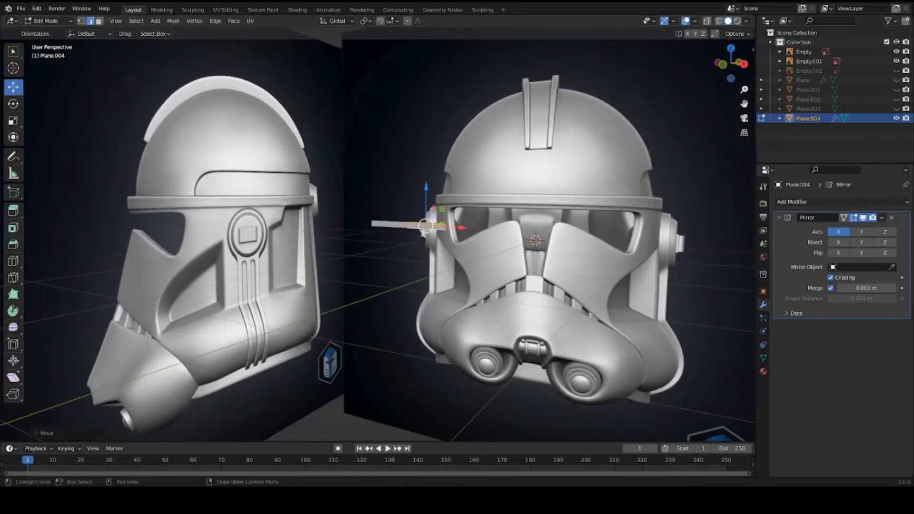
Step: Save the file and nudge the strip's outer edge slightly inward along X in the front view
middle_click_drag(393, 319, 386, 327)
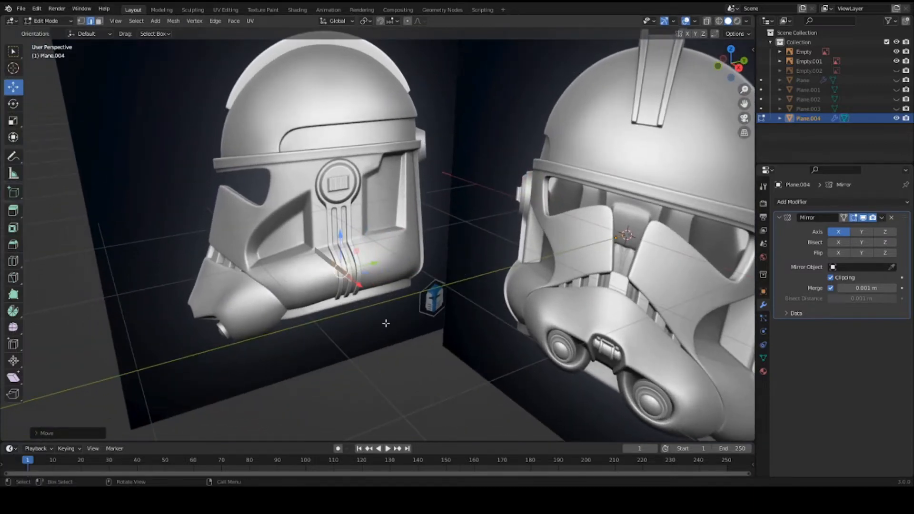
key("KP_3")
key("KP_1")
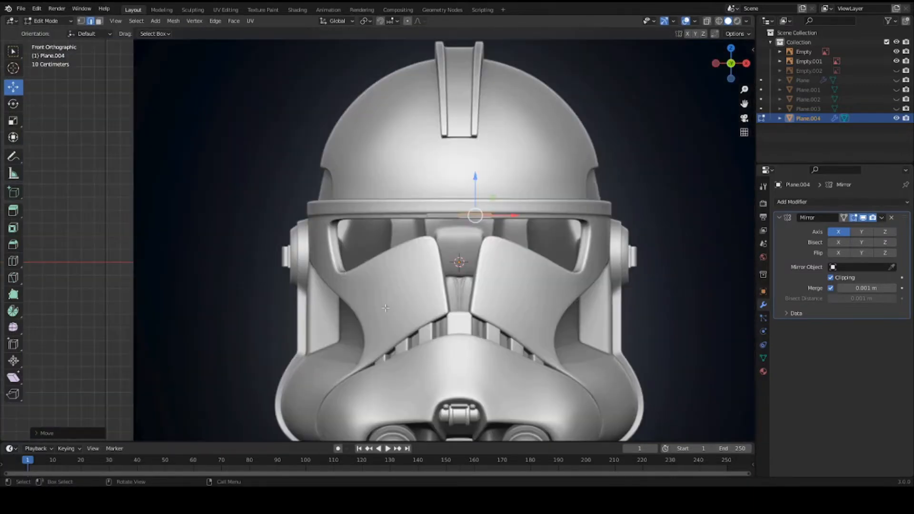
scroll(475, 322, "up", 1)
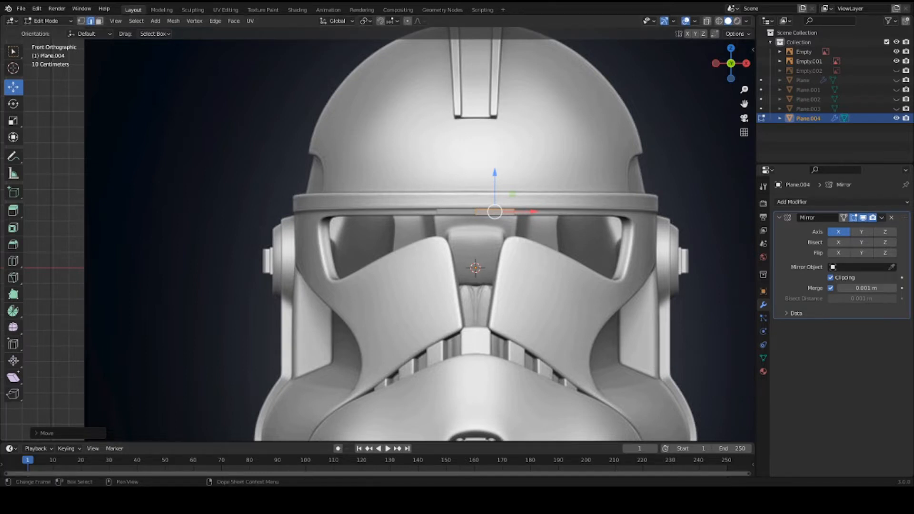
key("ctrl+s")
scroll(381, 239, "up", 2)
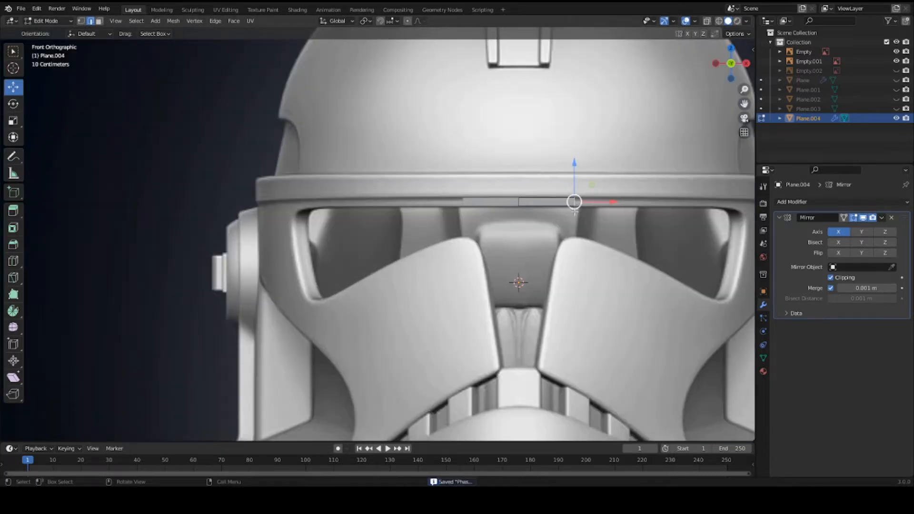
key("g")
key("x")
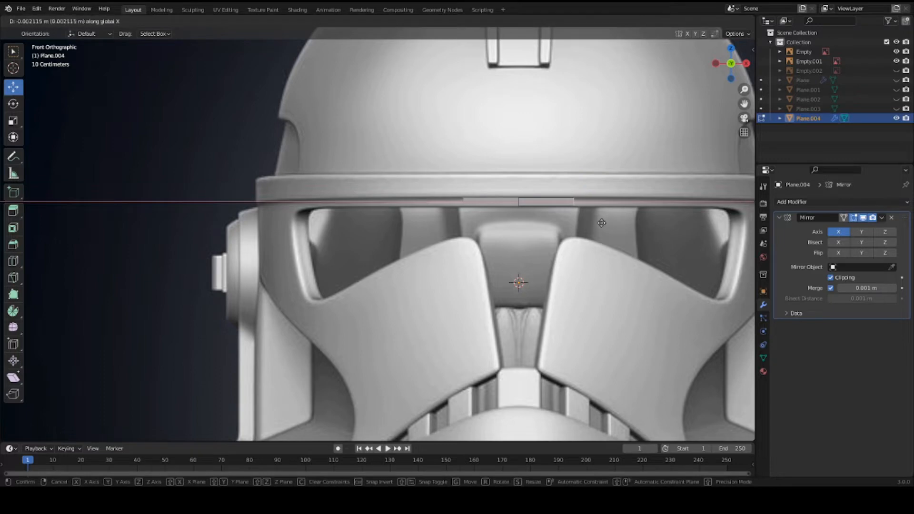
left_click(598, 223)
Step: Move the strip's outer edge back about 0.03 m along Y in the side view
key("KP_3")
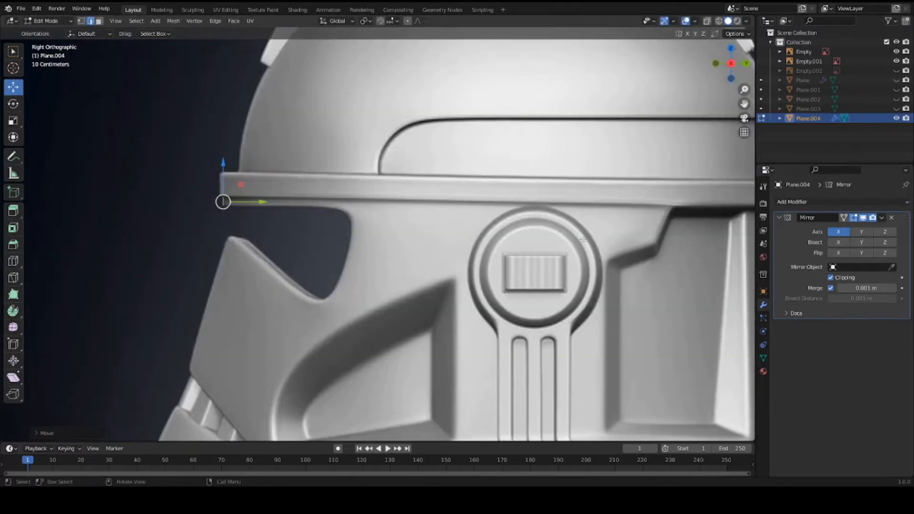
key("g")
key("y")
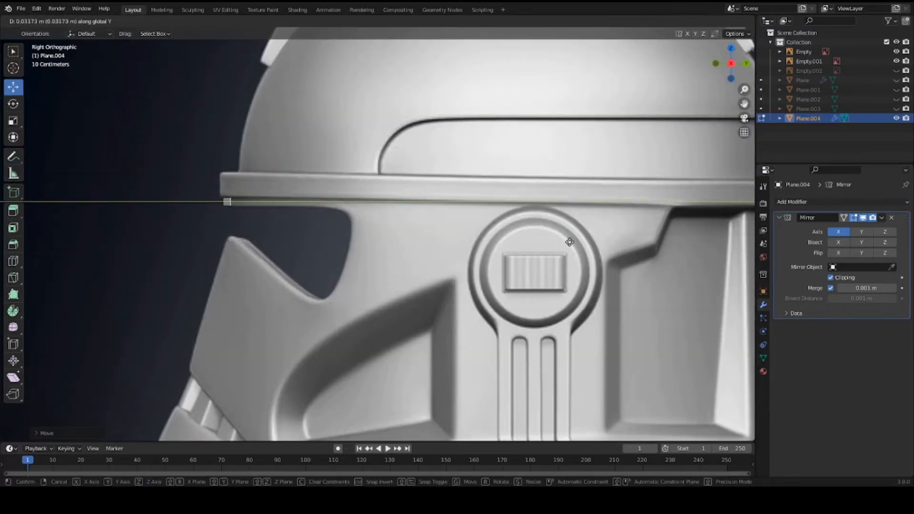
left_click(570, 242)
Step: Extrude the outer edge back about 0.5 m along Y under the brim and lower its end slightly along Z
key("e")
key("y")
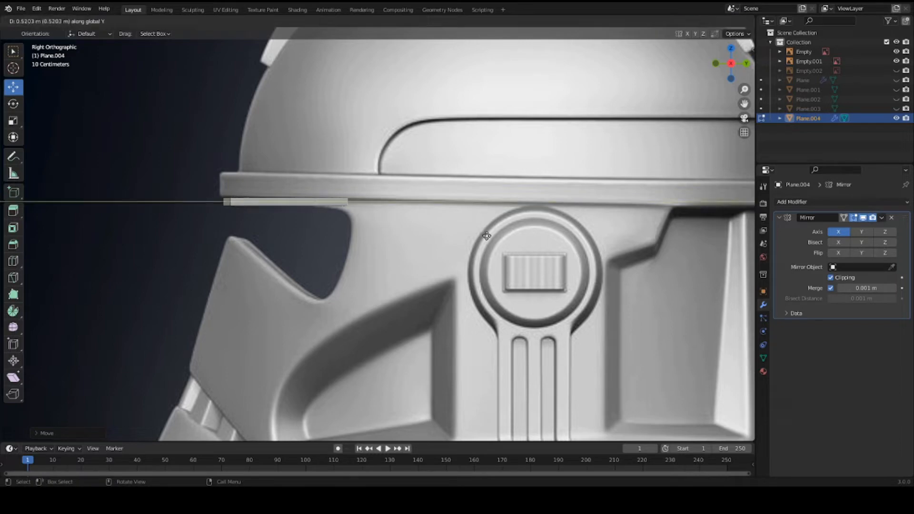
left_click(480, 237)
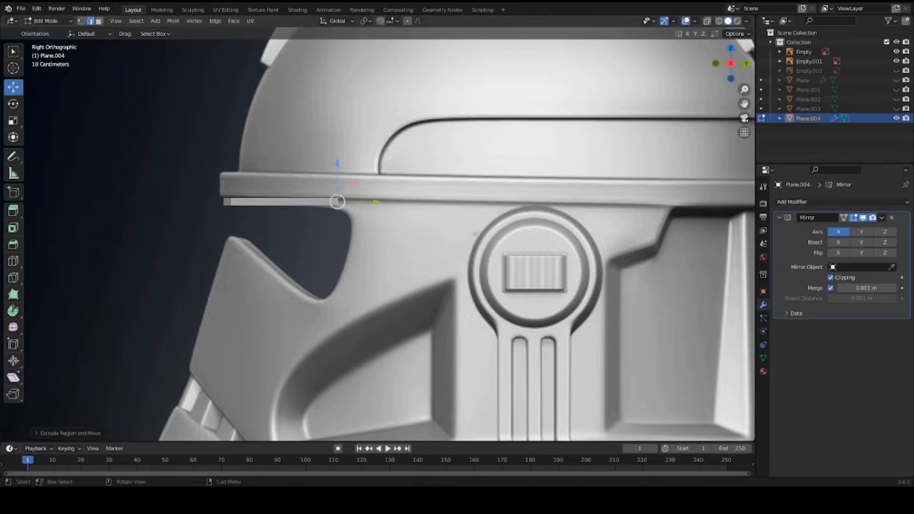
left_click(340, 205)
key("g")
key("z")
left_click(342, 207)
key("2")
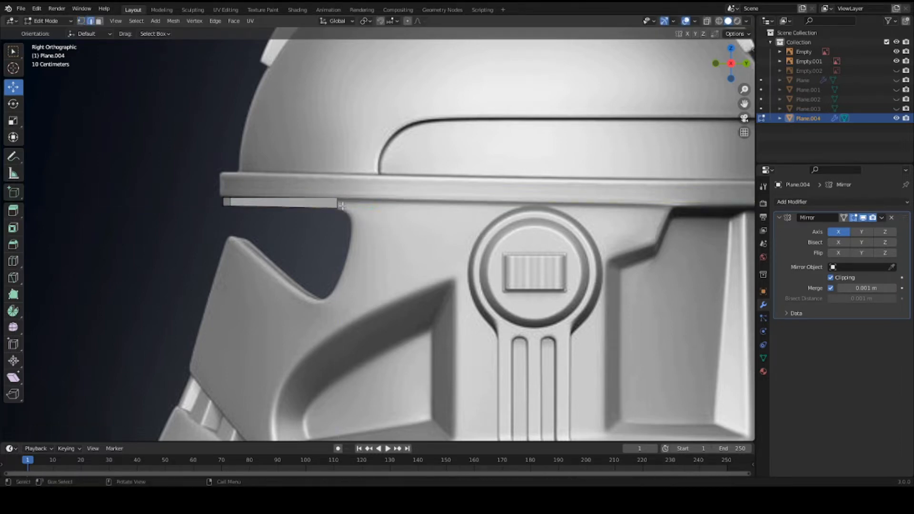
Step: Extend the strip's end edge outward about 0.7 m along X to the visor's upper outer corner in the front view
key("KP_1")
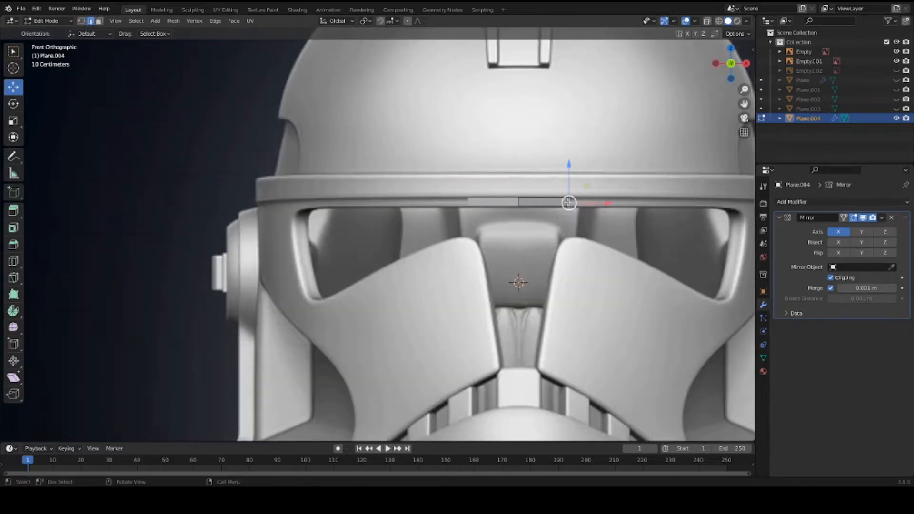
middle_click_drag(569, 202, 329, 195, "shift")
key("e")
key("x")
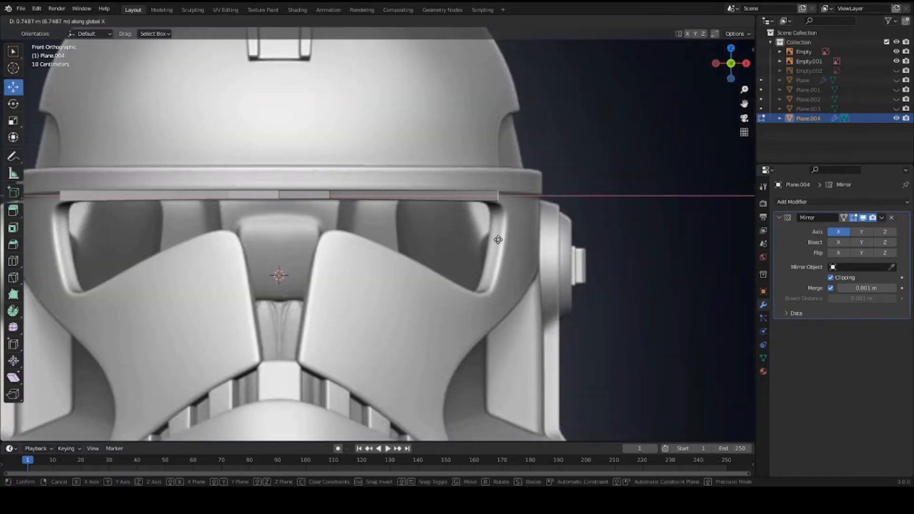
left_click(493, 242)
Step: Shift the upper vertex of the strip's end slightly outward along X and save the file
key("1")
left_click(495, 190)
key("g")
key("x")
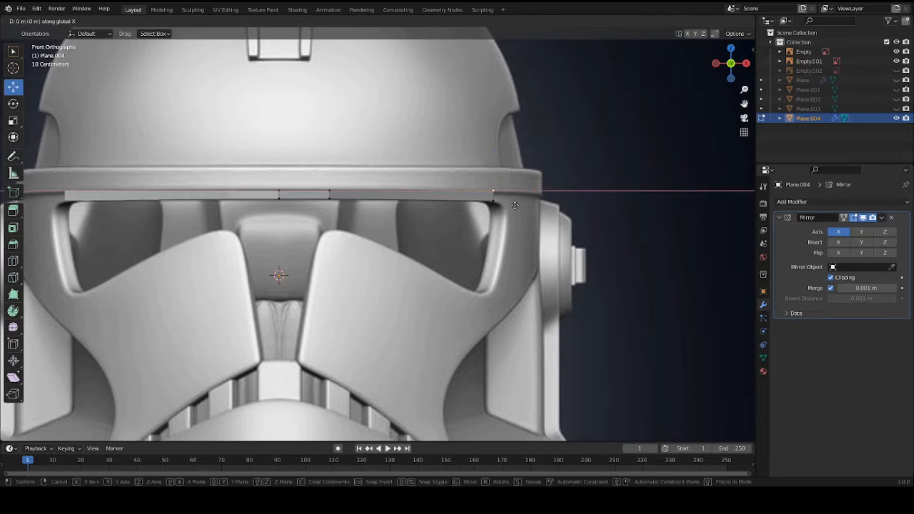
left_click(515, 205)
key("ctrl+s")
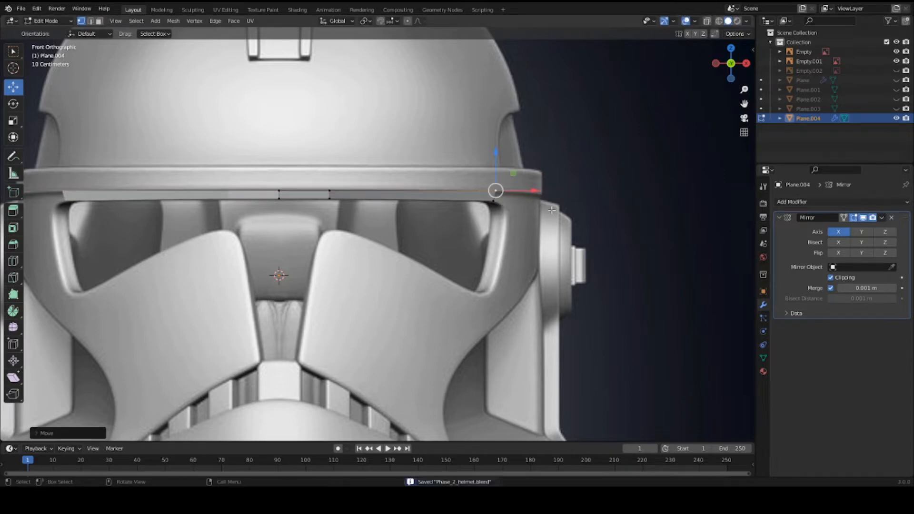
Step: Extrude a short segment from the strip's end edge and rotate it downward to follow the visor's upper outer corner
key("2")
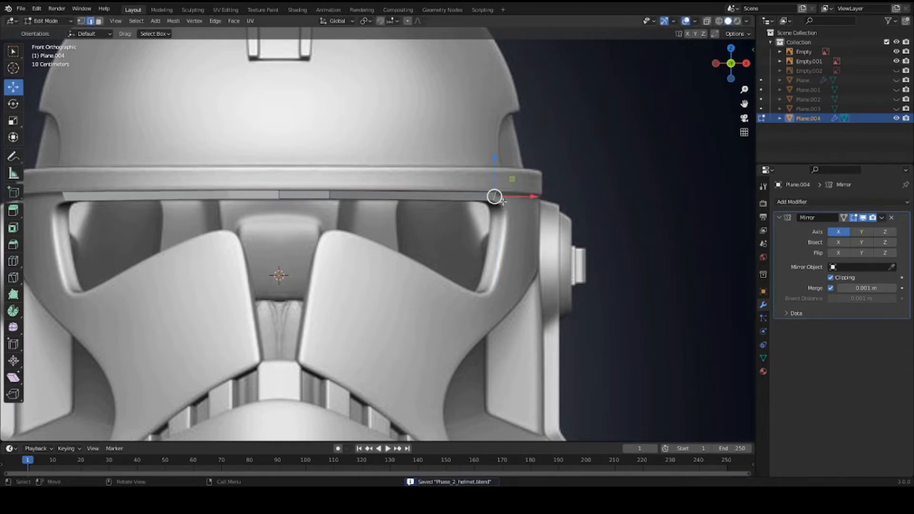
key("e")
left_click(514, 208)
key("r")
left_click(551, 233)
key("g")
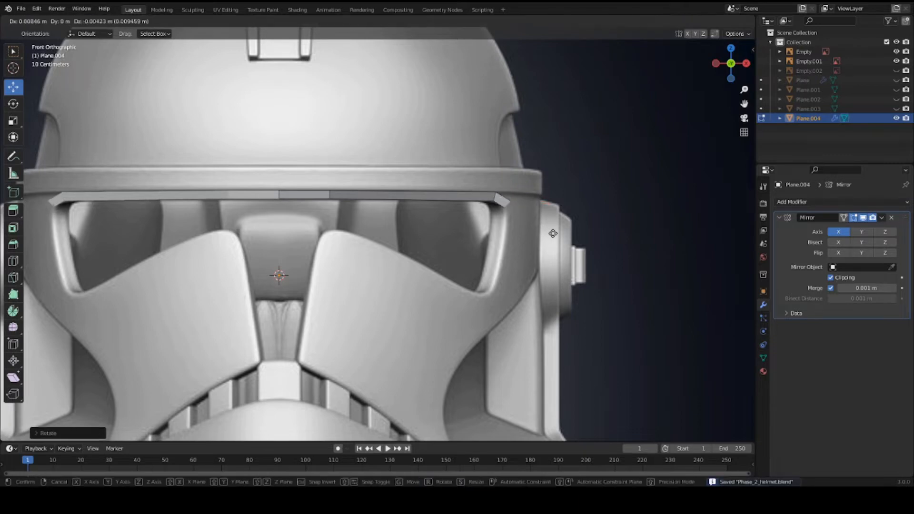
left_click(553, 234)
Step: Nudge the upper end vertex of the new corner segment to fit the bend in the front view
key("1")
left_click(511, 204)
key("g")
left_click(513, 205)
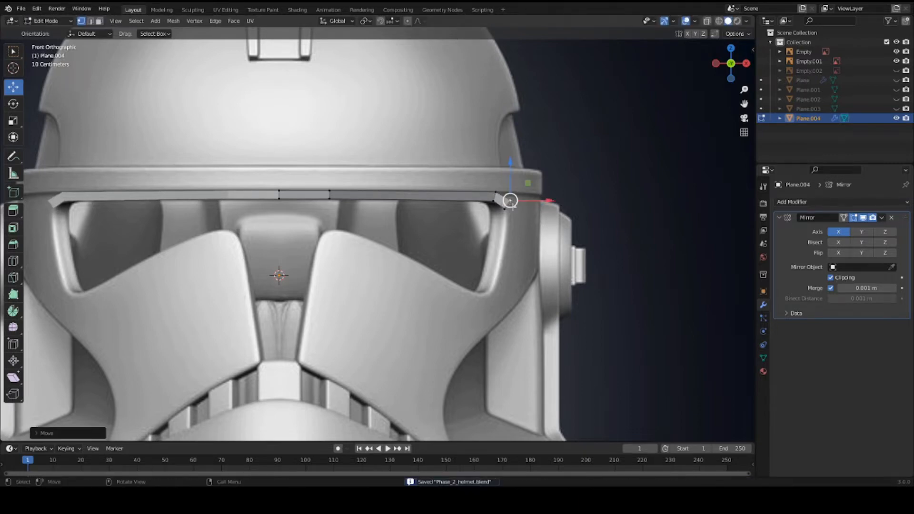
Step: Move the corner segment's end edge back about 0.06 m along Y to meet the visor opening in the side view
key("KP_3")
key("2")
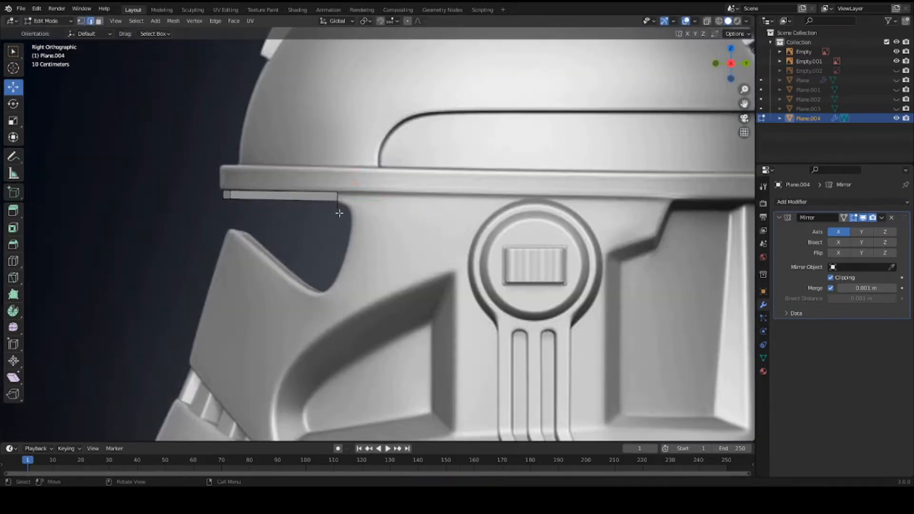
scroll(339, 214, "up", 4)
key("g")
key("y")
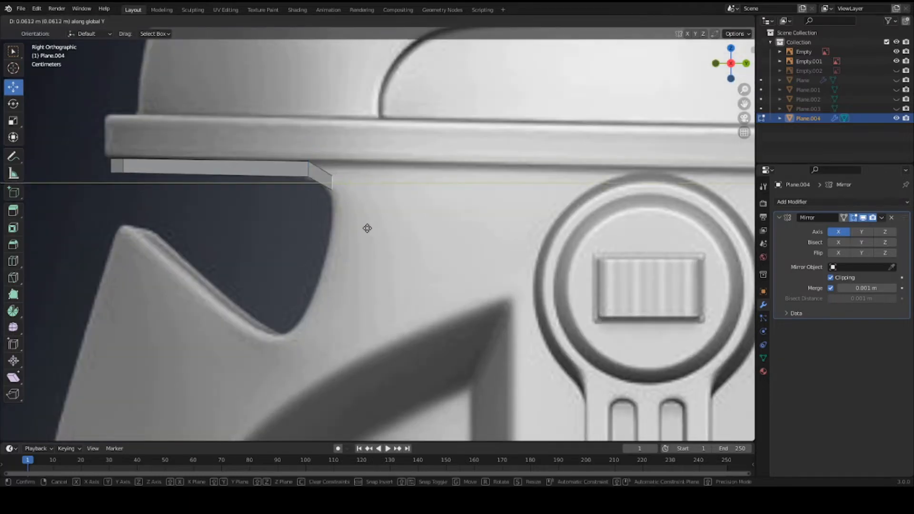
left_click(368, 232)
Step: Adjust the corner segment's upper and lower end vertices individually along Y so its end edge slants around the visor corner
key("1")
left_click(337, 177)
key("g")
key("y")
left_click(347, 177)
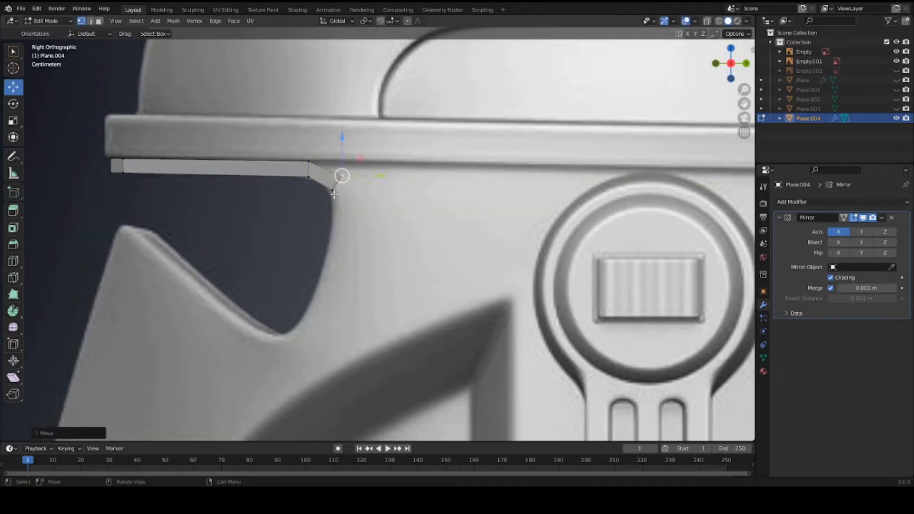
left_click(334, 194)
key("g")
key("y")
left_click(328, 194)
left_click(344, 178)
key("g")
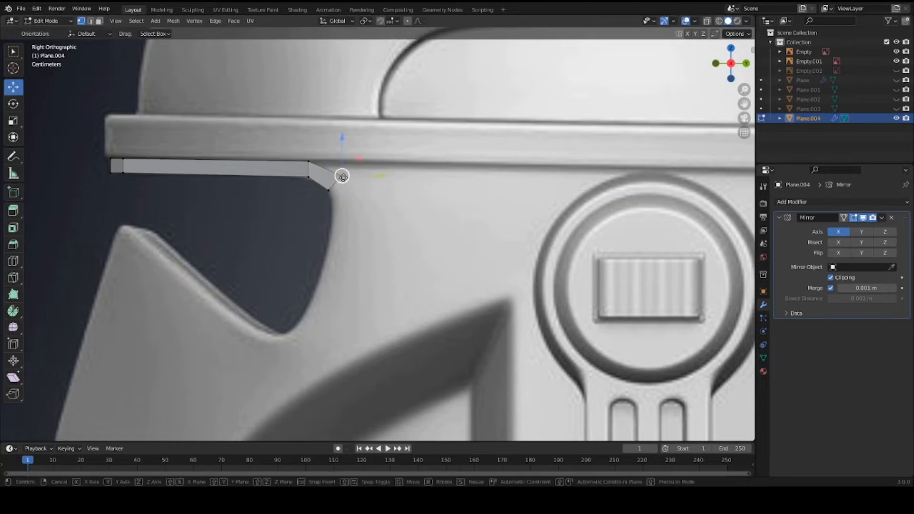
key("y")
left_click(337, 177)
Step: Try extruding the strip's end edge down the visor's rear side and forward across its lower part
left_click(329, 185)
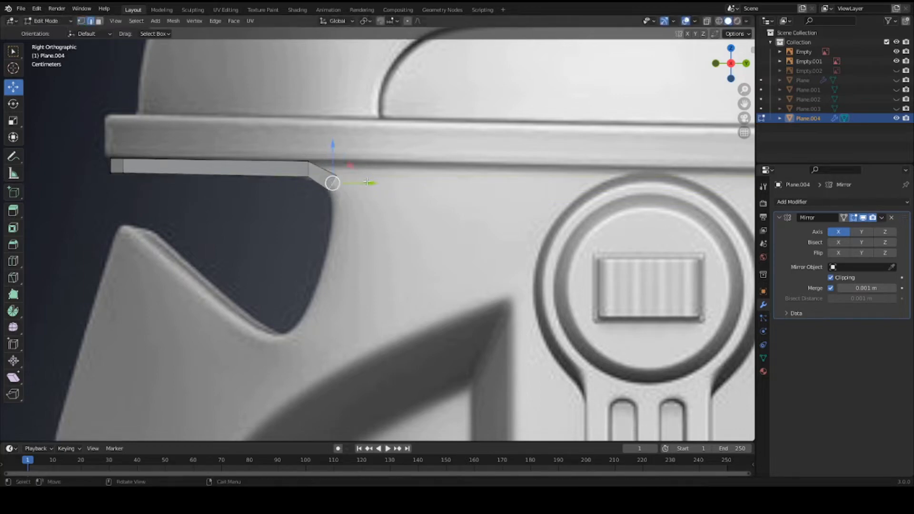
key("e")
left_click(385, 312)
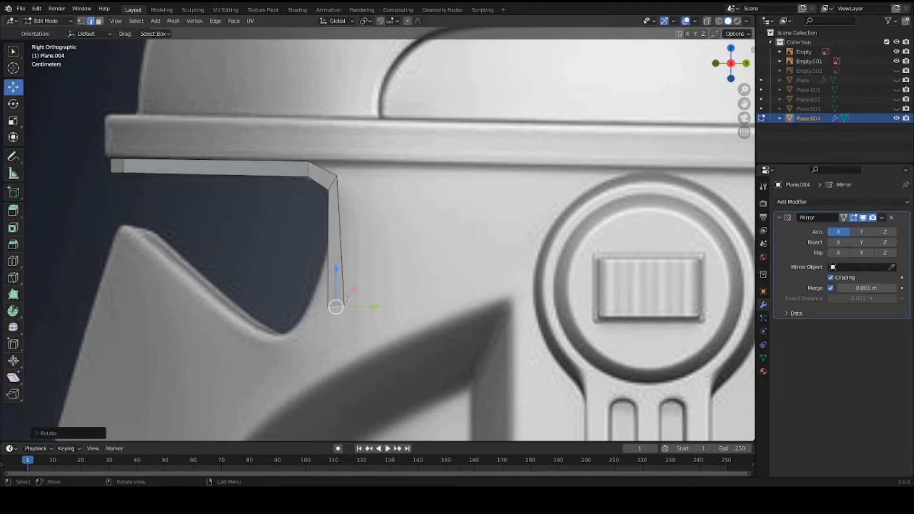
key("e")
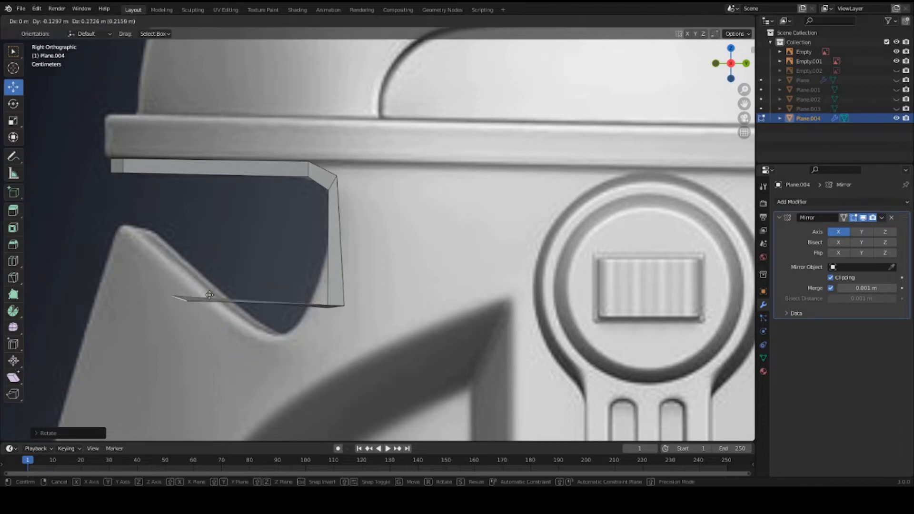
left_click(258, 314)
key("e")
left_click(299, 276)
key("r")
left_click(259, 251)
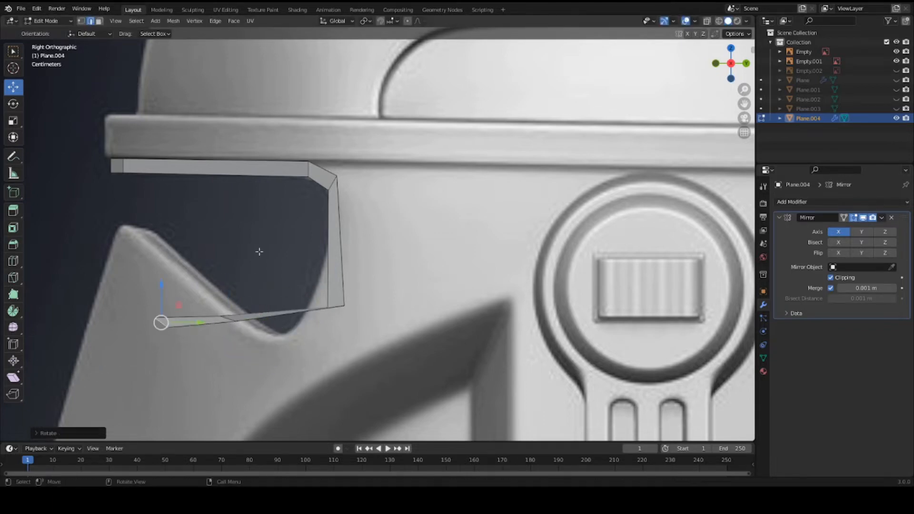
Step: Undo the extrusions made down and across the visor opening
key("ctrl+z")
key("ctrl+z")
key("ctrl+z")
key("ctrl+z")
key("ctrl+z")
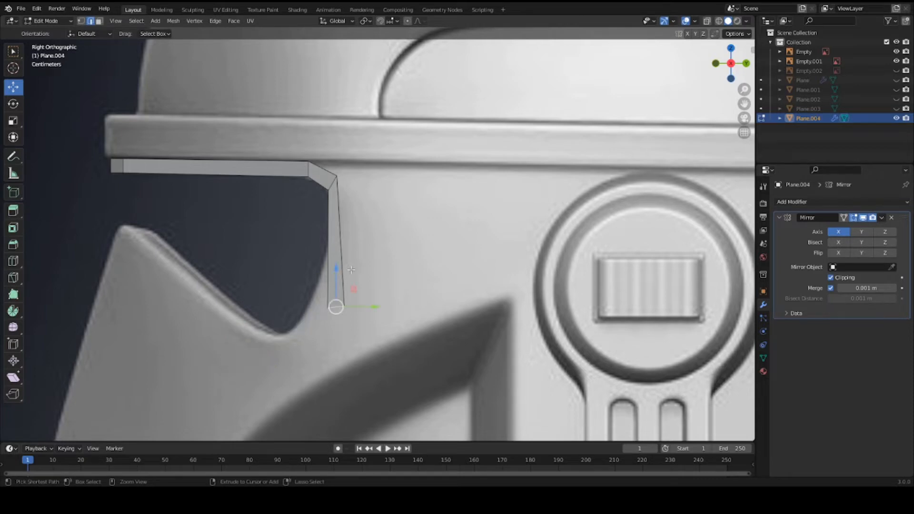
Step: Slide the corner segment's lower end vertex along its edge and reposition both end vertices to match the visor's curve
key("g")
key("g")
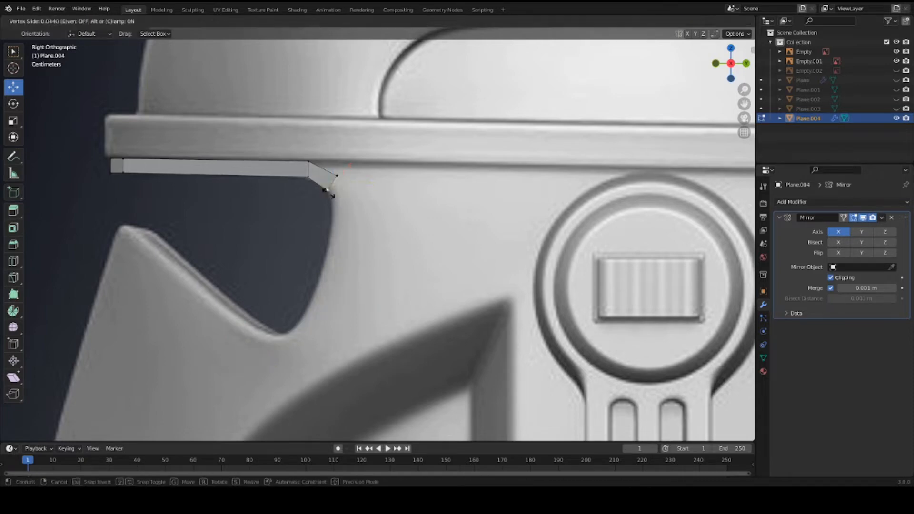
left_click(323, 186)
key("g")
left_click(345, 180)
key("g")
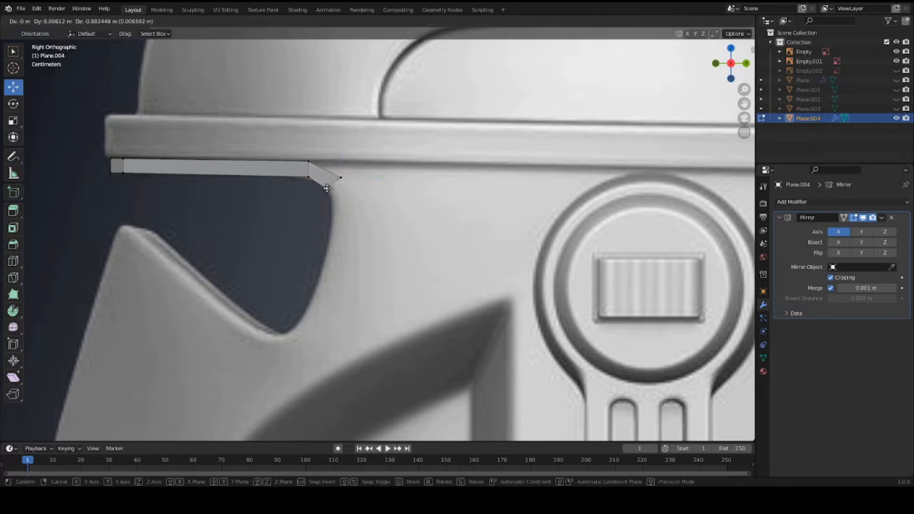
left_click(328, 187)
Step: Extrude the corner's end edge down about 0.07 m, rotate it and shift it to follow the visor's rear side
key("e")
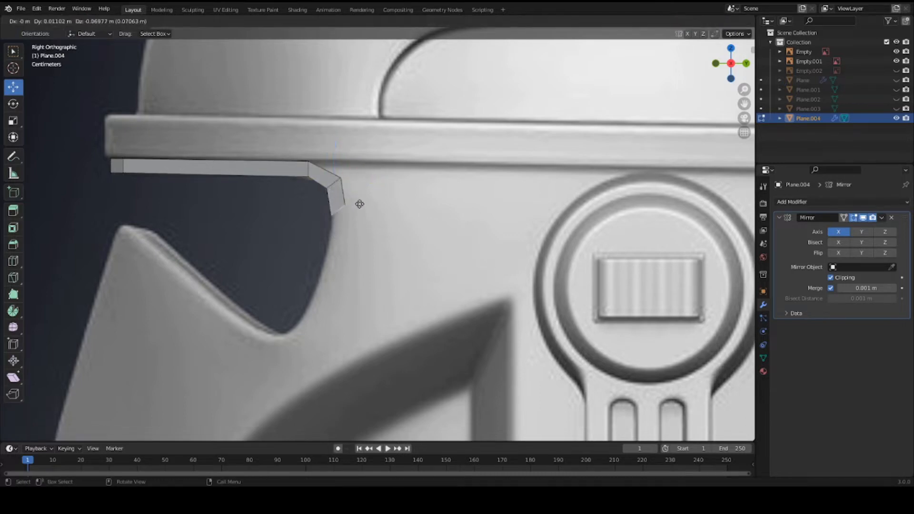
left_click(360, 206)
key("r")
left_click(378, 245)
key("g")
left_click(385, 248)
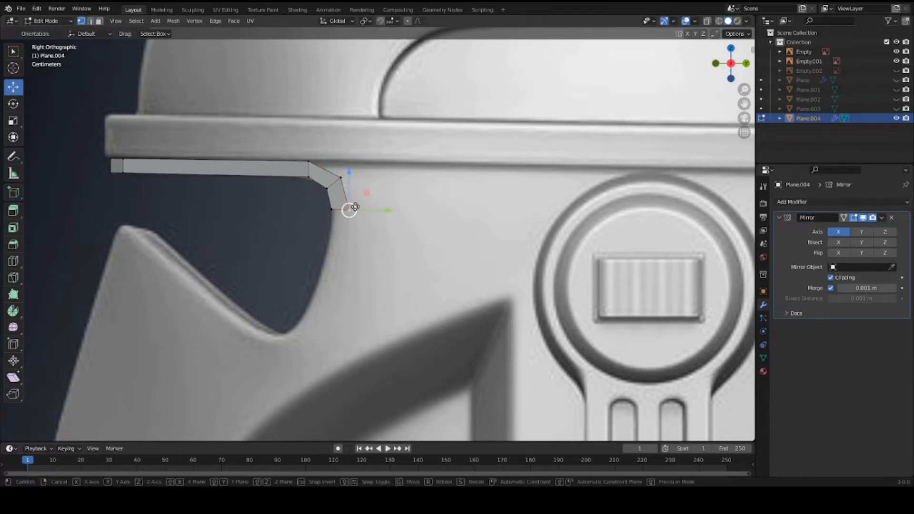
Step: In the front view, move the strip's two lower end vertices outward along X to match the visor's outer side
key("KP_1")
key("2")
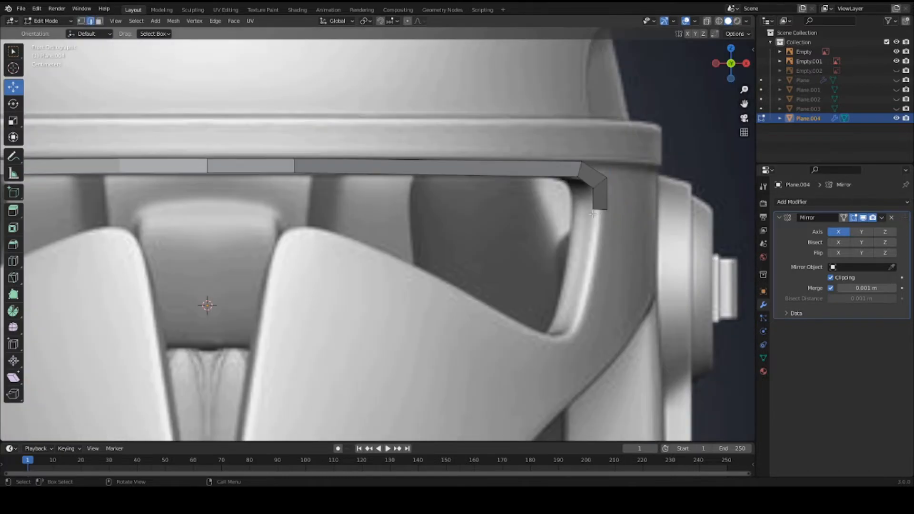
key("1")
left_click(594, 211)
key("g")
key("x")
left_click(598, 211)
left_click(607, 212)
key("g")
key("x")
left_click(612, 214)
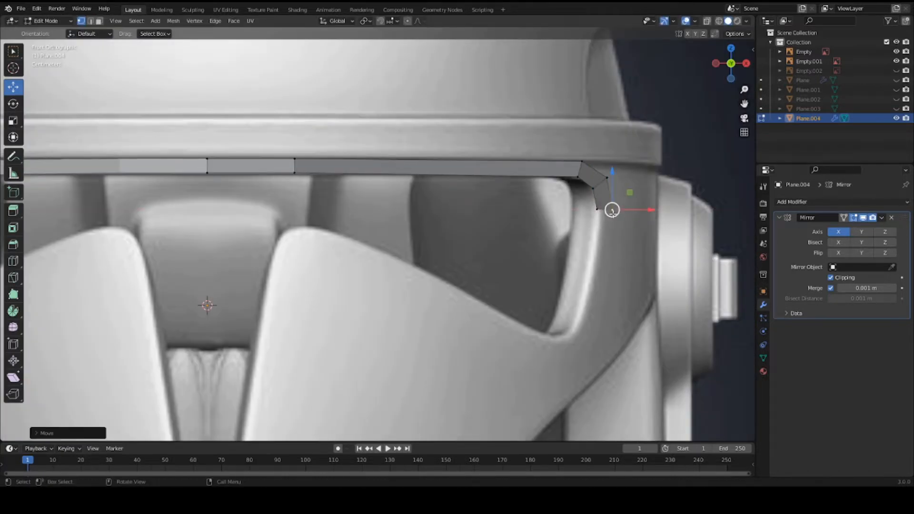
Step: Shift the upper outer corner's inner vertex and the inner end vertex along X, and save the file
left_click(597, 193)
key("g")
key("x")
left_click(599, 194)
left_click(610, 179)
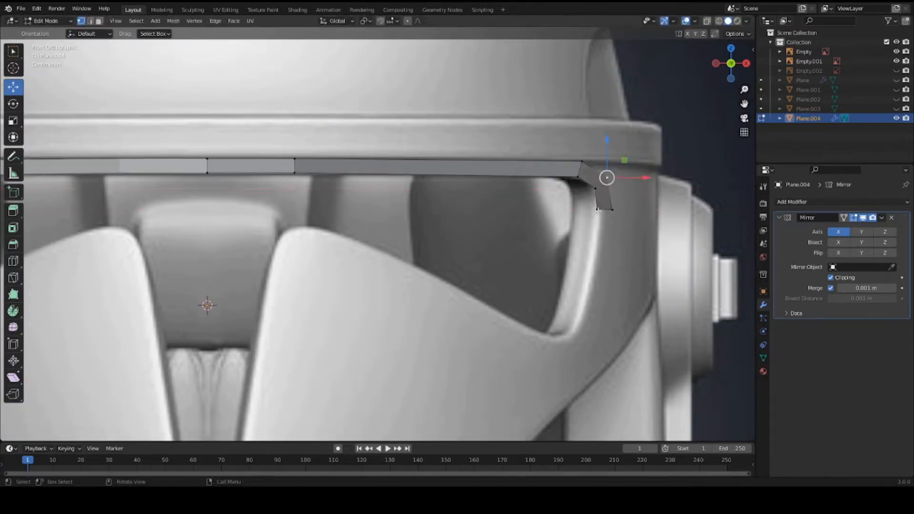
left_click(598, 212)
key("g")
key("x")
left_click(601, 212)
key("ctrl+s")
Step: Extrude the strip's end edge down the visor's outer side to its lower outer corner
key("2")
left_click(605, 211)
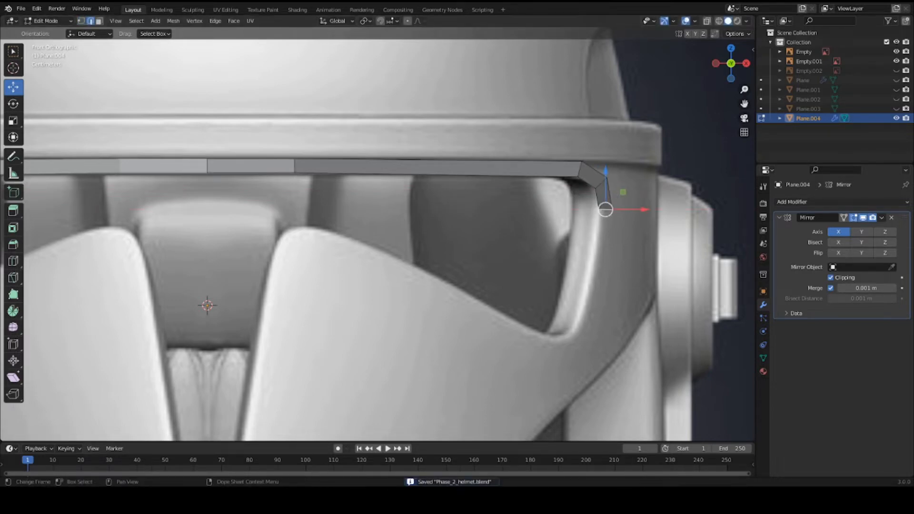
key("e")
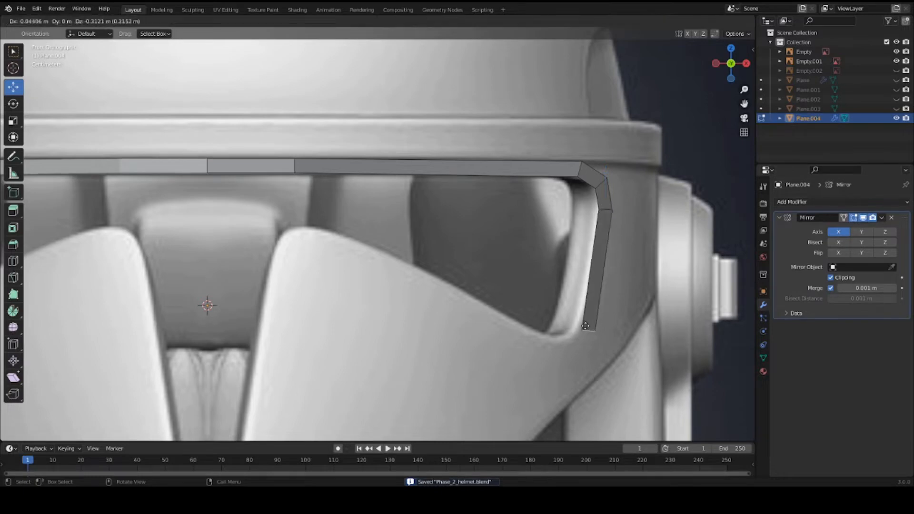
left_click(578, 340)
key("1")
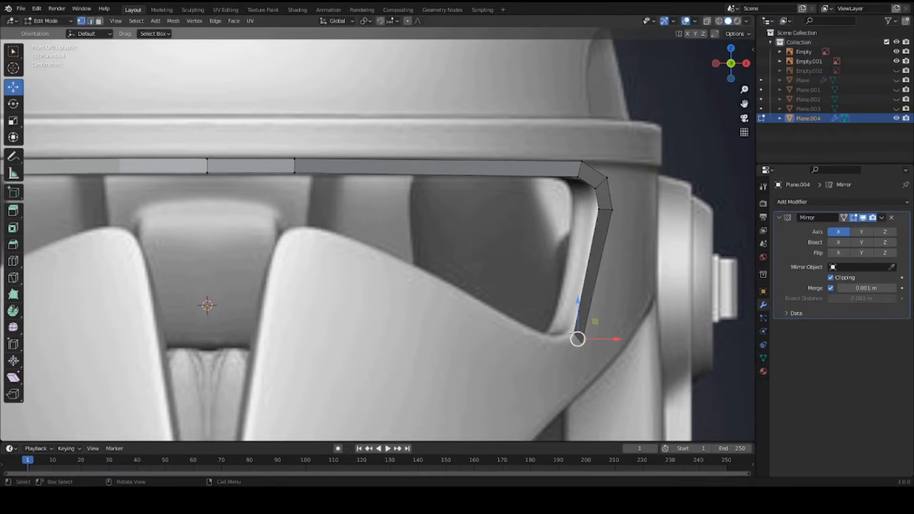
Step: Angle the strip's lower end, extrude a short segment around the visor's lower outer corner, and rotate and reposition its end edge
left_click(574, 334)
left_click_drag(574, 334, 571, 346)
left_click(584, 346)
left_click(571, 346)
key("r")
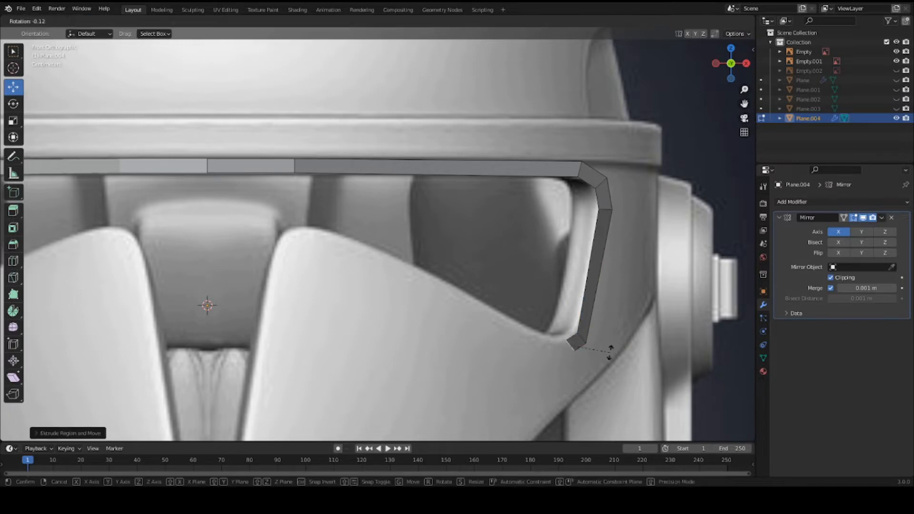
left_click(590, 361)
key("g")
left_click(590, 362)
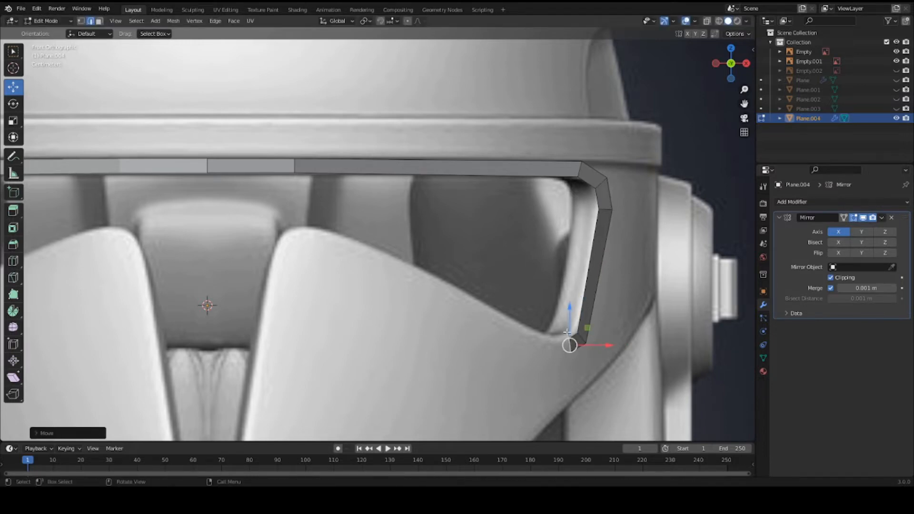
key("g")
left_click(591, 347)
Step: In the side view, move the lower corner's edges forward along Y to the visor outline and rotate the end edge
key("KP_3")
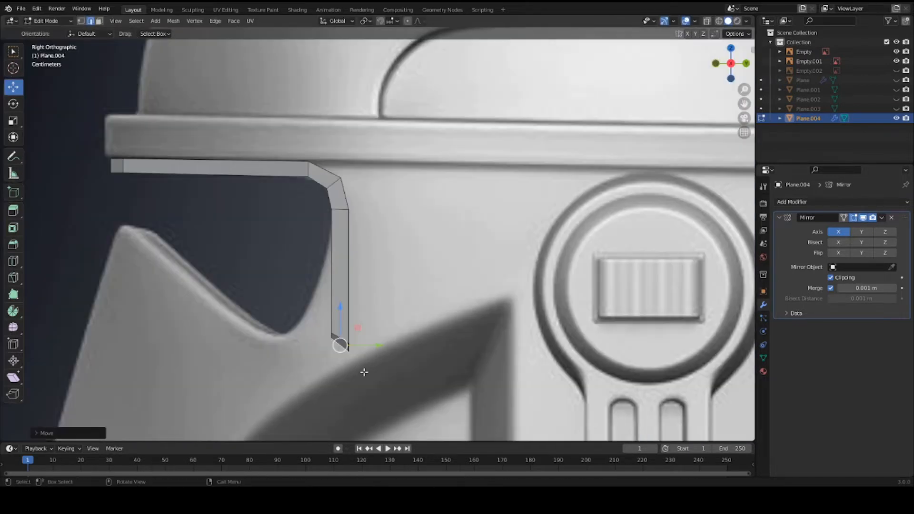
key("g")
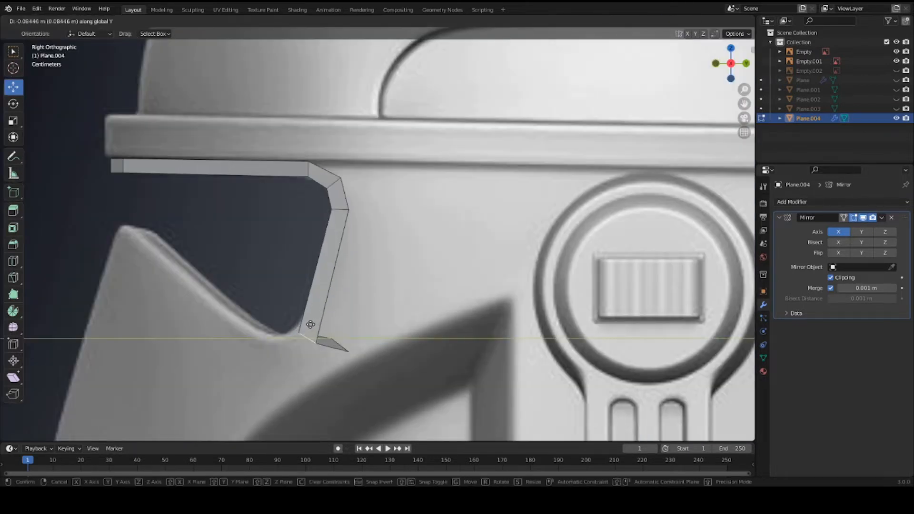
left_click(342, 349)
key("e")
left_click(287, 341)
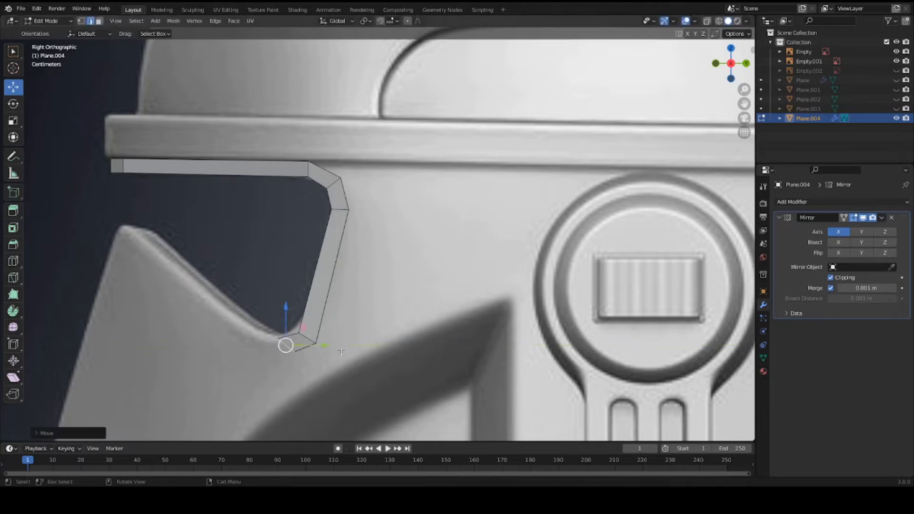
key("r")
left_click(321, 376)
Step: Reposition both end vertices and the corner's inner vertex to fit the bottom curve of the visor opening
key("1")
left_click(283, 335)
key("g")
left_click(283, 338)
left_click(290, 355)
key("g")
left_click(291, 353)
left_click(298, 332)
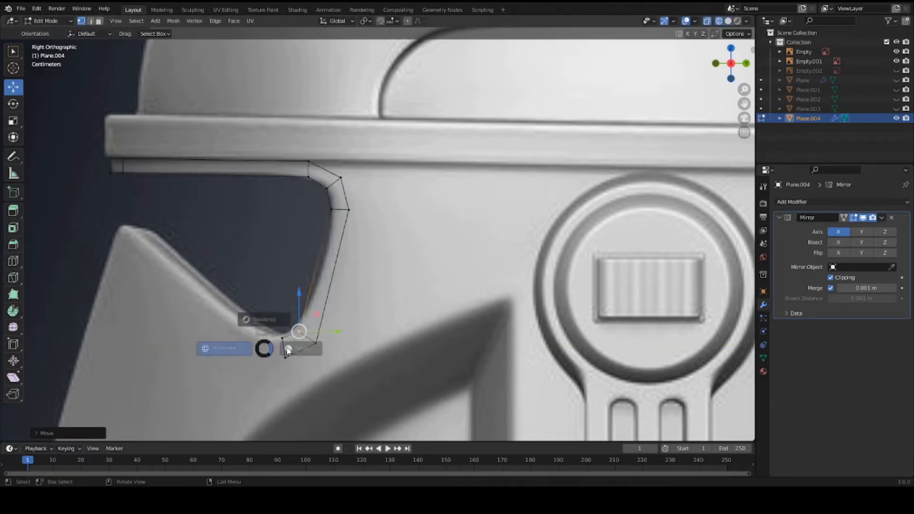
key("g")
left_click(307, 318)
Step: Extrude the end edge forward a short distance along the visor's bottom curve, then rotate, shift and scale it
key("2")
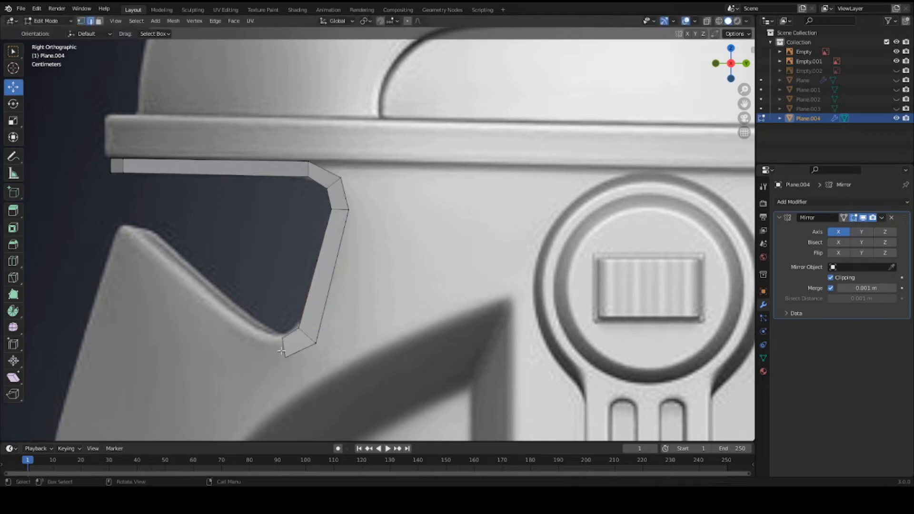
key("e")
left_click(345, 346)
key("r")
left_click(315, 378)
key("g")
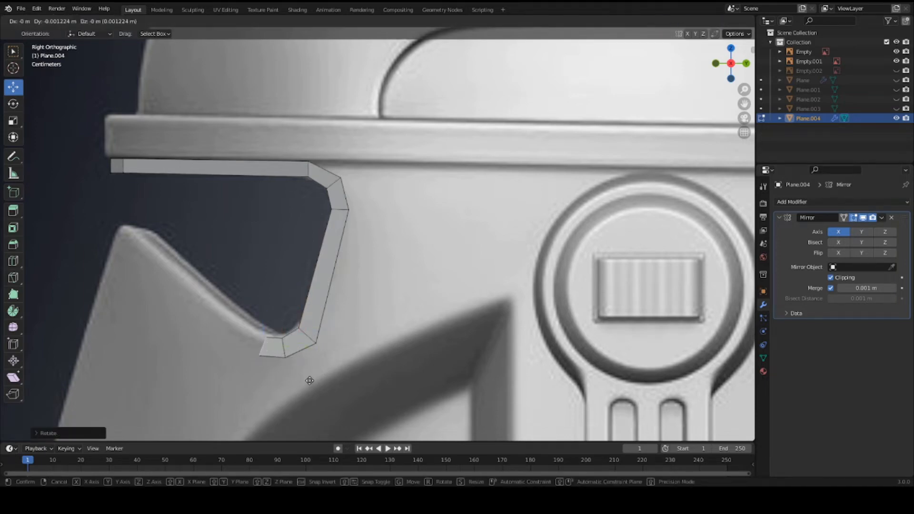
left_click(312, 379)
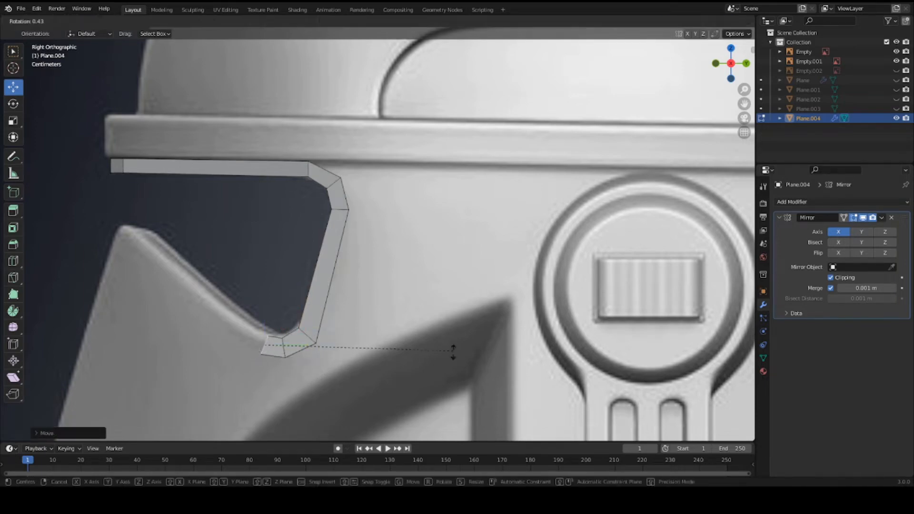
key("s")
left_click(433, 392)
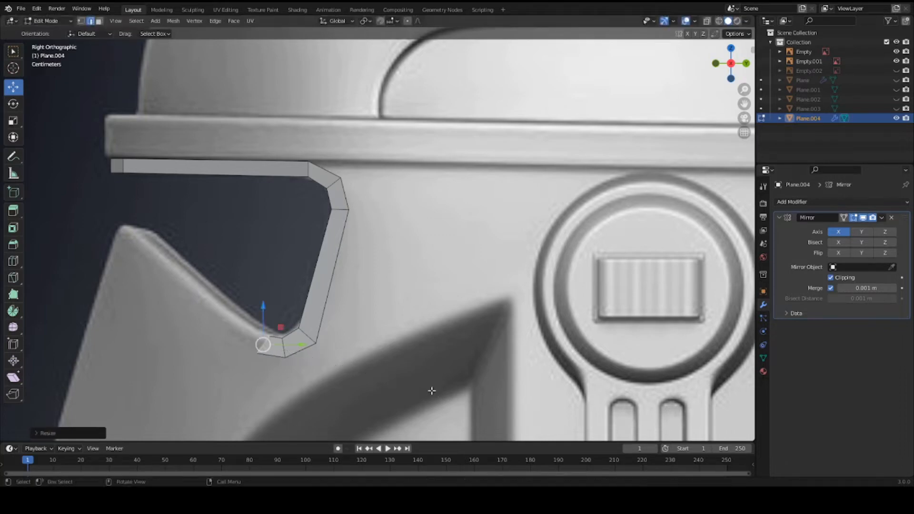
Step: In the front view, move the end edge inward along X and reposition its lower vertex
key("KP_1")
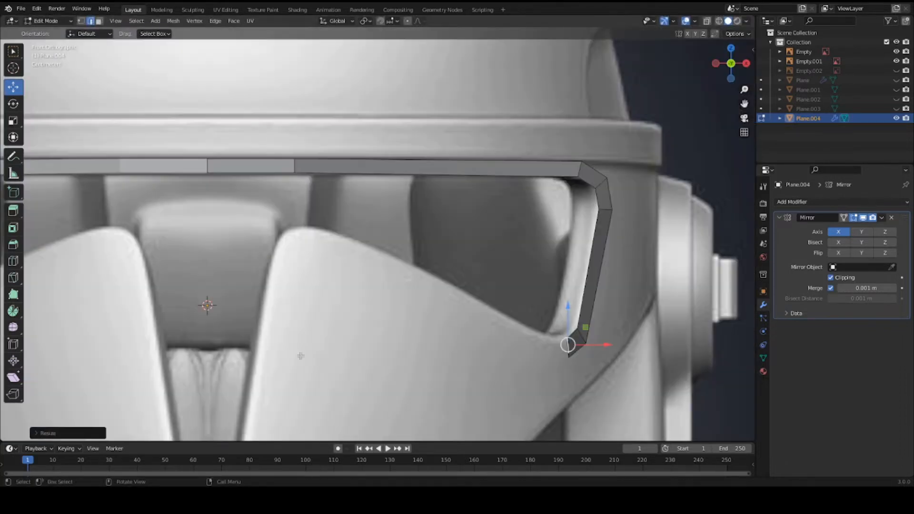
key("g")
key("x")
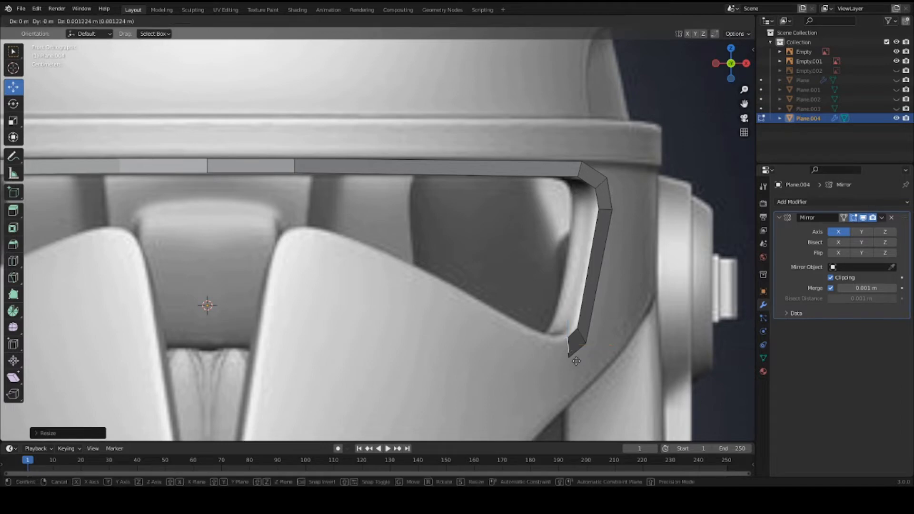
left_click(559, 356)
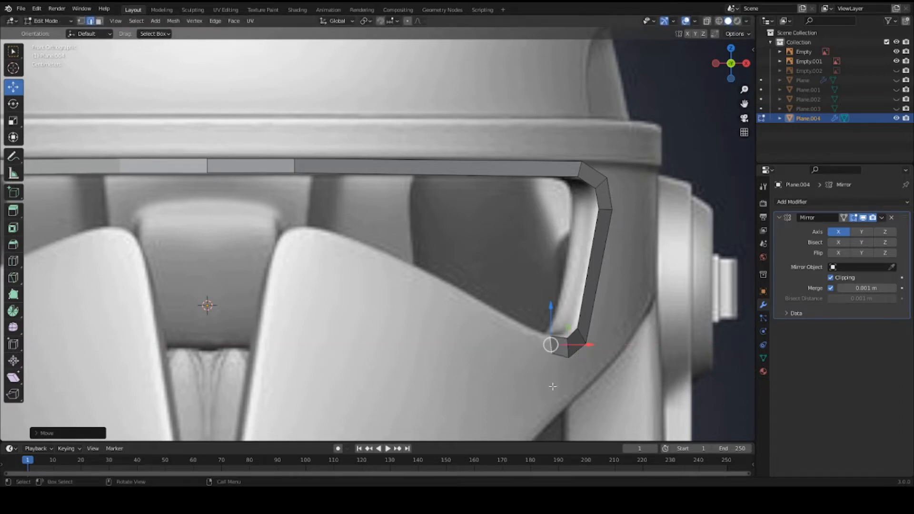
key("1")
left_click(552, 356)
key("g")
left_click(550, 360)
key("g")
left_click(551, 359)
Step: Adjust the end vertices at the visor's lower corner and extend the strip along the lower visor edge toward the cheek plate's top
left_click(554, 337)
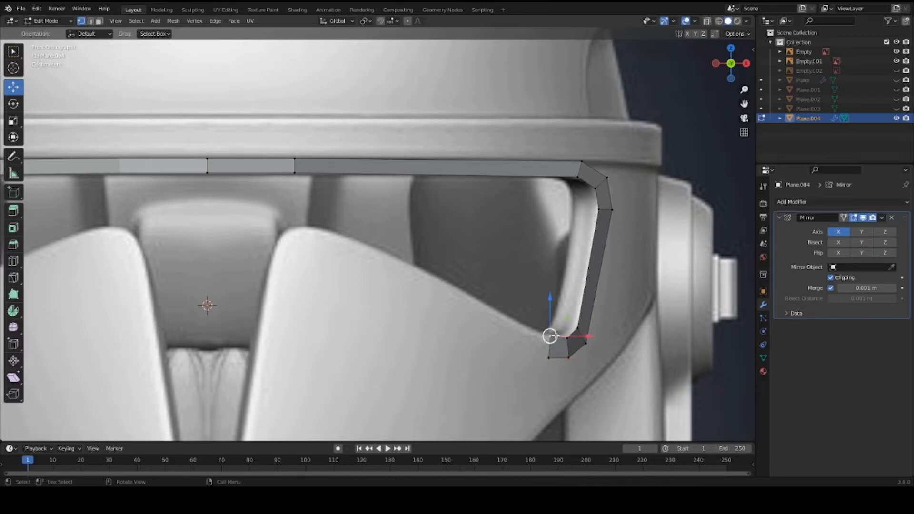
key("g")
left_click(553, 336)
left_click(553, 358)
key("g")
left_click(547, 359)
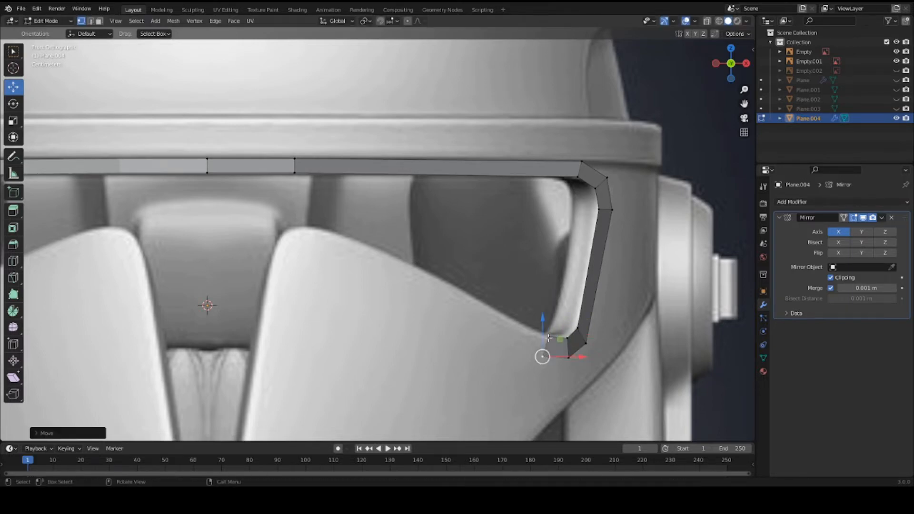
key("g")
left_click(548, 340)
key("g")
left_click(549, 341)
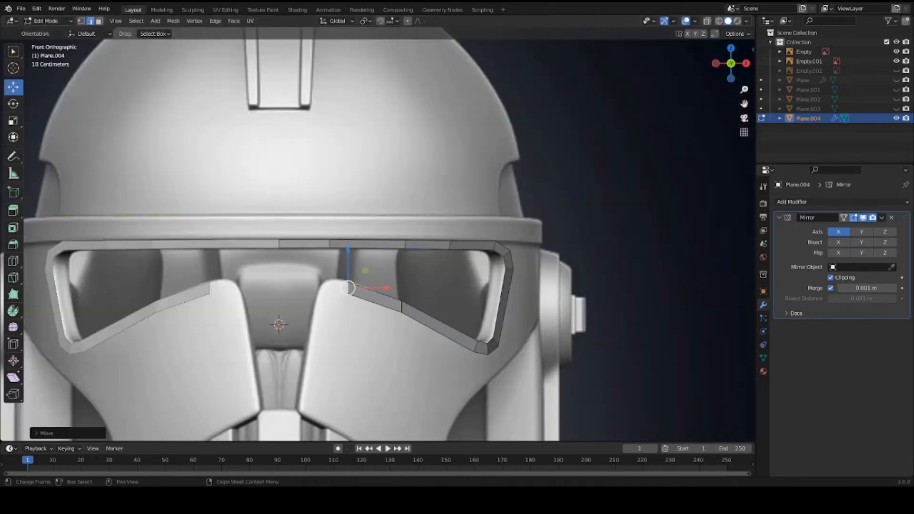
Step: Save the file, fit the strip's end to the cheek plate's inner top corner, and shift it along Y in the side view
scroll(348, 287, "up", 2)
key("ctrl+s")
key("g")
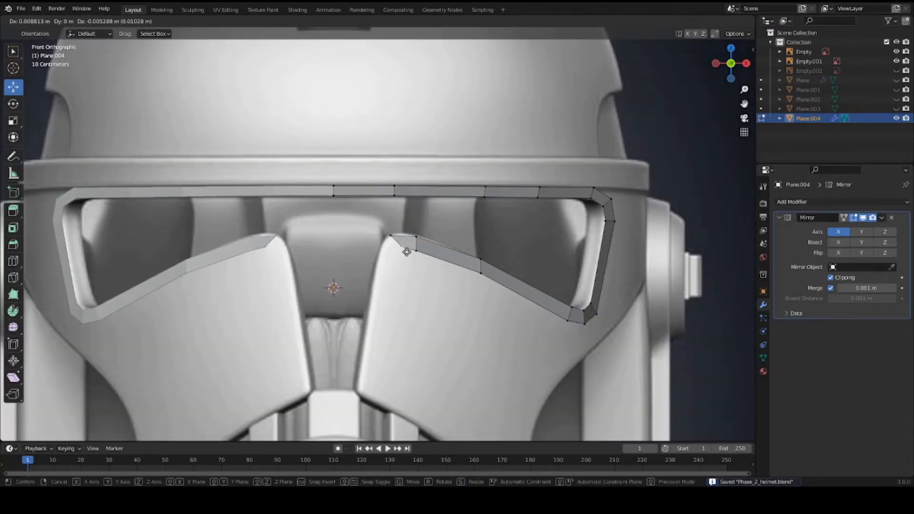
key("y")
key("KP_3")
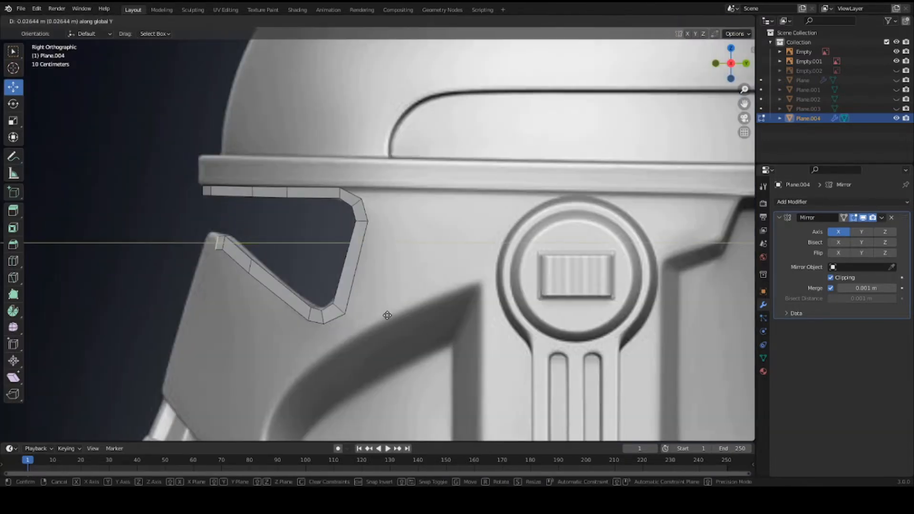
left_click(372, 315)
Step: Move the strip's last edges along Y and rotate and reposition the end edge on the cheek plate's front tip
scroll(139, 225, "up", 3)
left_click(286, 257)
key("g")
key("y")
left_click(323, 300)
key("g")
left_click(358, 308)
key("r")
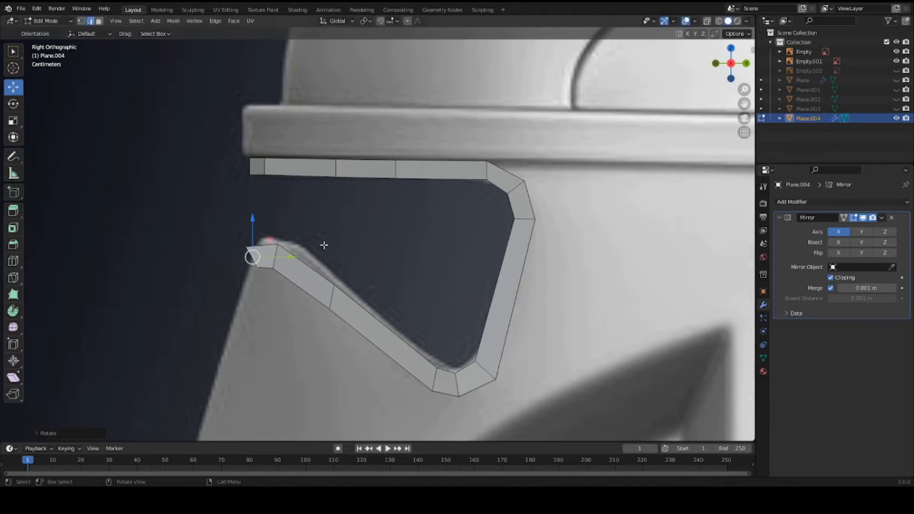
key("g")
left_click(262, 271)
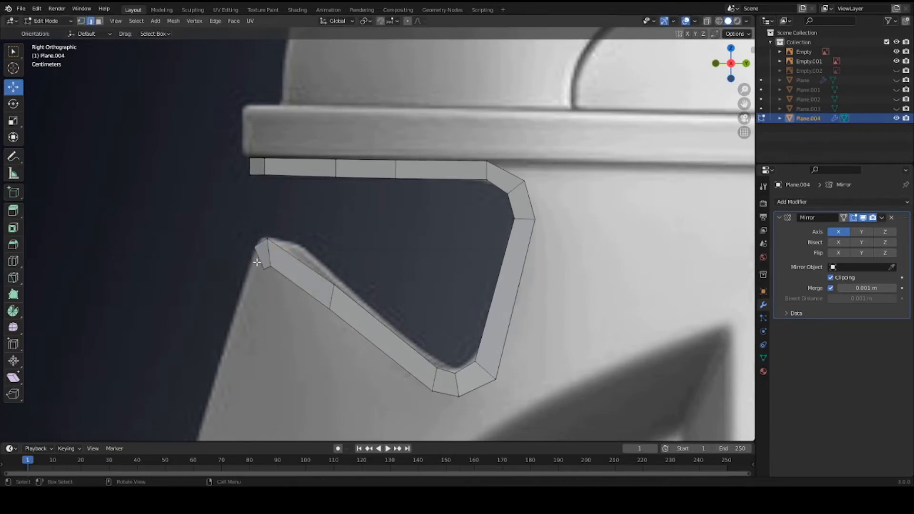
Step: In the front view, align the end edge along X and extrude it down the cheek plate's inner edge to its bottom corner
key("KP_1")
key("g")
key("x")
left_click(417, 270)
scroll(395, 260, "down", 2)
scroll(394, 261, "down", 3)
left_click(367, 368)
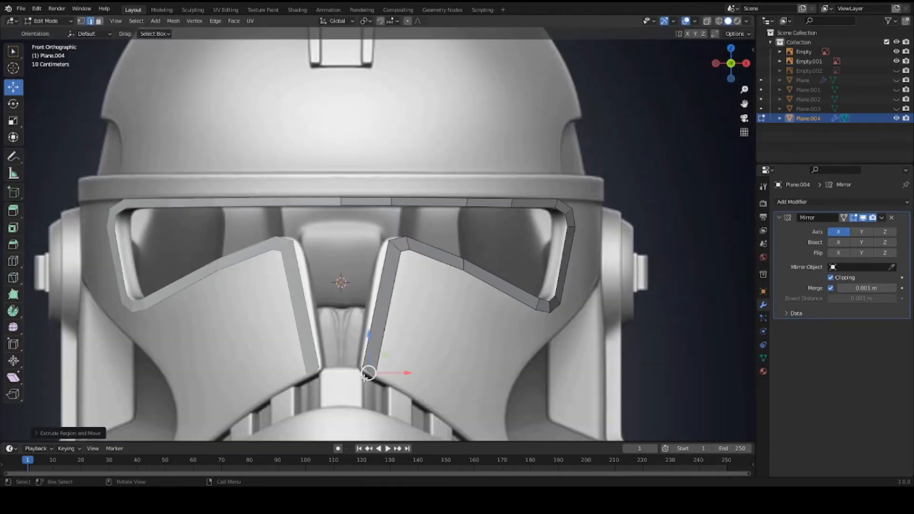
Step: Reposition the cheek plate's bottom inner corner vertices, save the file, and extend the strip along the plate's lower edge
key("g")
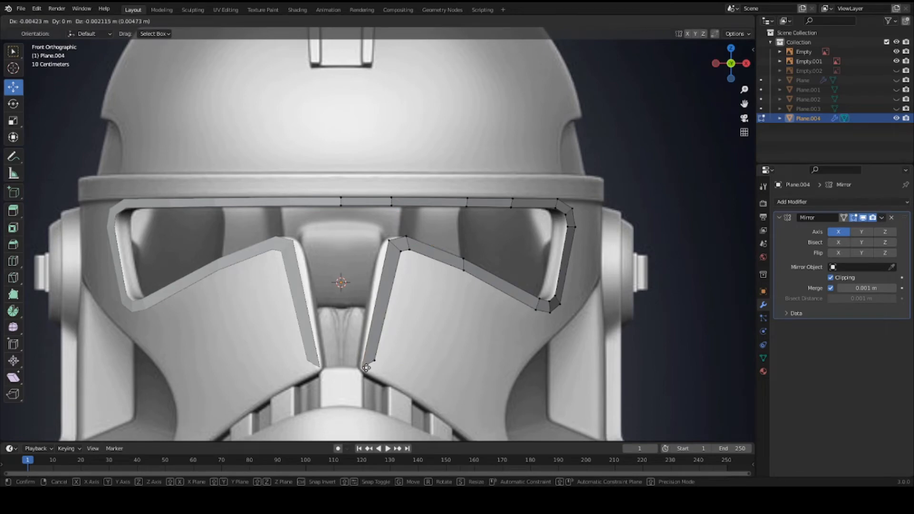
left_click(368, 363)
key("ctrl+s")
scroll(371, 324, "down", 2)
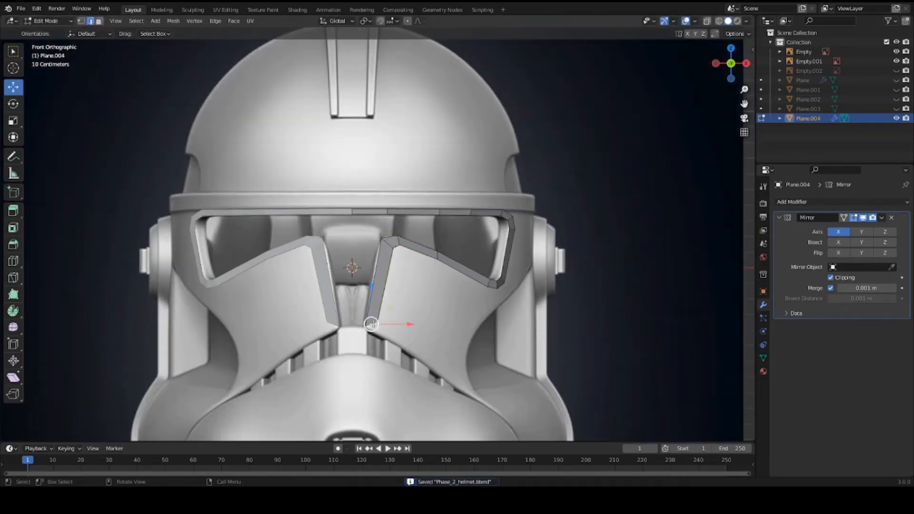
scroll(371, 324, "up", 3)
Step: In the side view, move the cheek plate's bottom corner edge forward and the strip's end edge back along Y
key("KP_3")
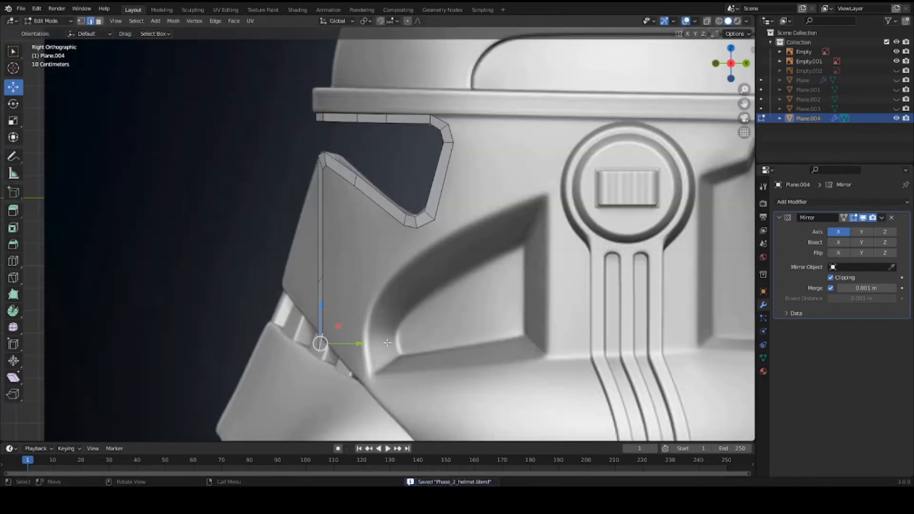
left_click(320, 281)
key("g")
key("y")
left_click(298, 309)
left_click(321, 343)
key("g")
key("y")
left_click(338, 337)
Step: Fit the upper end vertex to the cheek plate's lower edge, shift the bottom corner's outer vertex along Y, and save the file
key("1")
key("g")
left_click(341, 331)
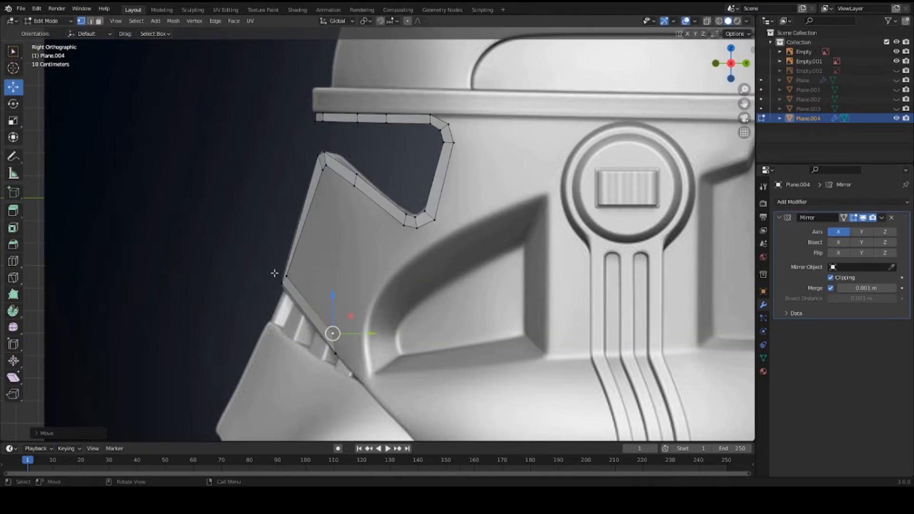
left_click(282, 282)
key("g")
key("y")
left_click(281, 281)
key("ctrl+s")
scroll(312, 290, "down", 1)
Step: In the front view, slide the strip's lower end vertex along its edge on the cheek plate's lower side
key("2")
left_click(344, 326)
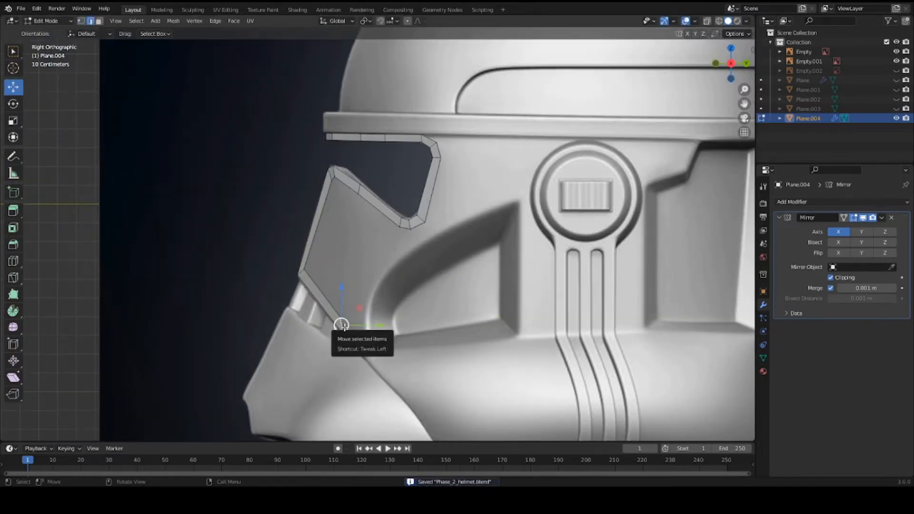
key("KP_1")
scroll(396, 329, "up", 1)
key("1")
left_click(449, 334)
key("g")
key("g")
left_click(449, 335)
Step: Add a loop cut across the strip segment along the cheek plate's lower edge
scroll(429, 314, "down", 1)
key("ctrl+r")
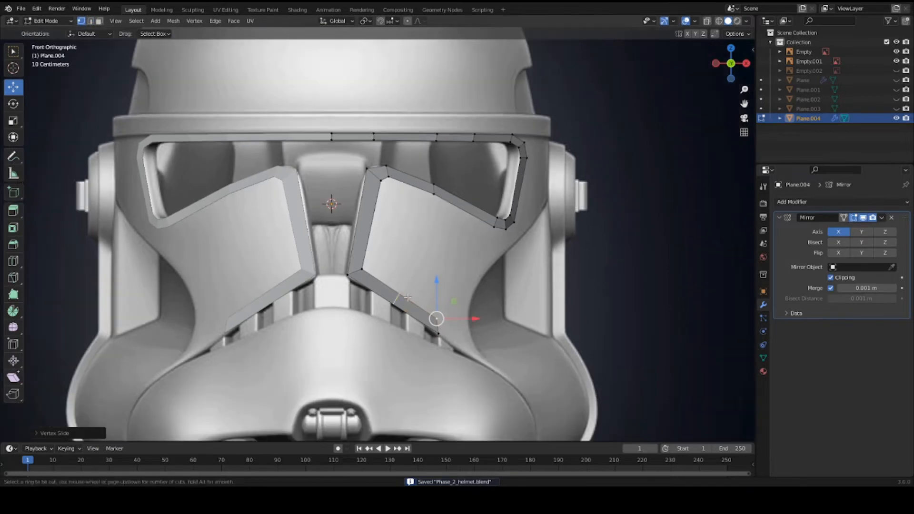
left_click(408, 298)
left_click(414, 302)
Step: In the side view, move the strip's end down and back to the cheek plate's lower rear corner, and save the file
key("KP_3")
key("2")
left_click(346, 326)
key("ctrl+s")
key("g")
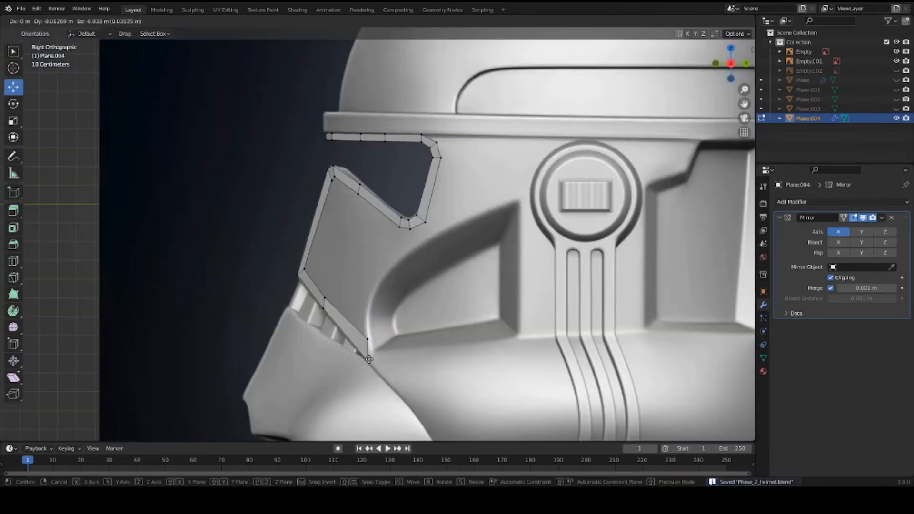
left_click(370, 360)
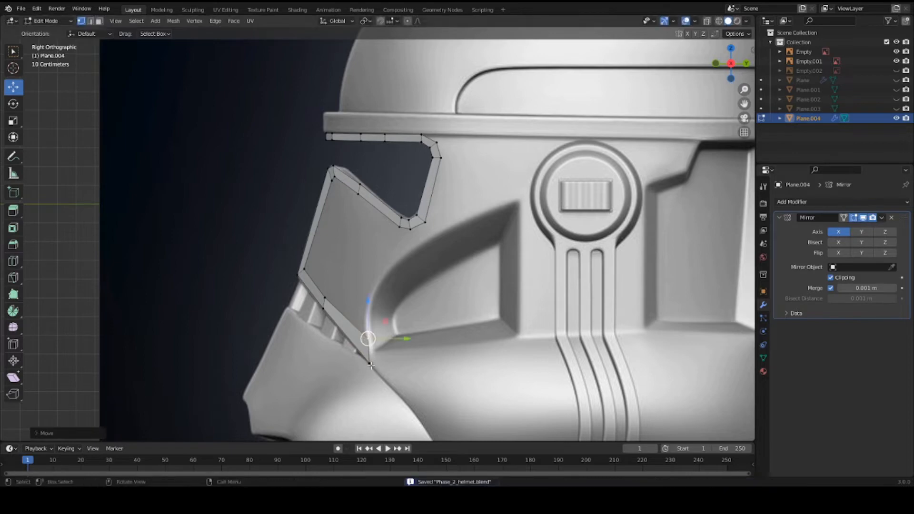
Step: In the side view, slide the strip's end along its edges at the cheek plate's lower rear corner and save the file
key("g")
key("g")
left_click(370, 353)
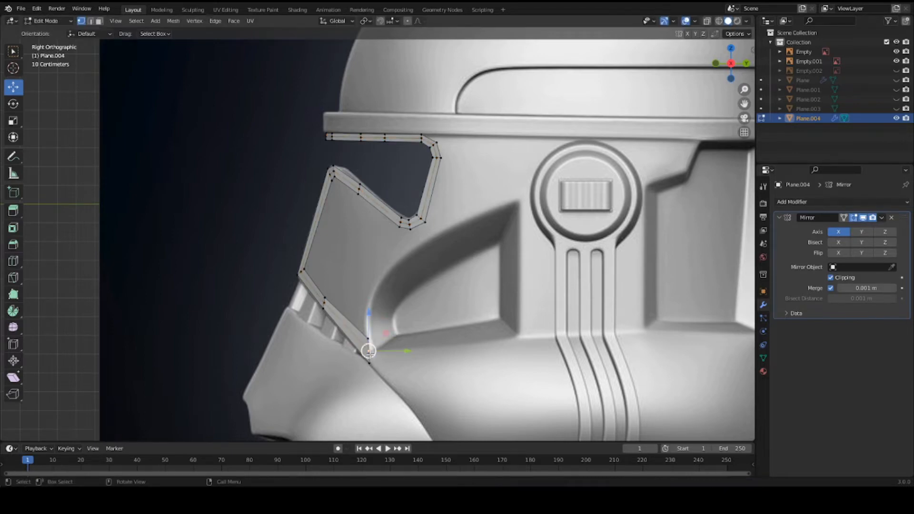
key("ctrl+s")
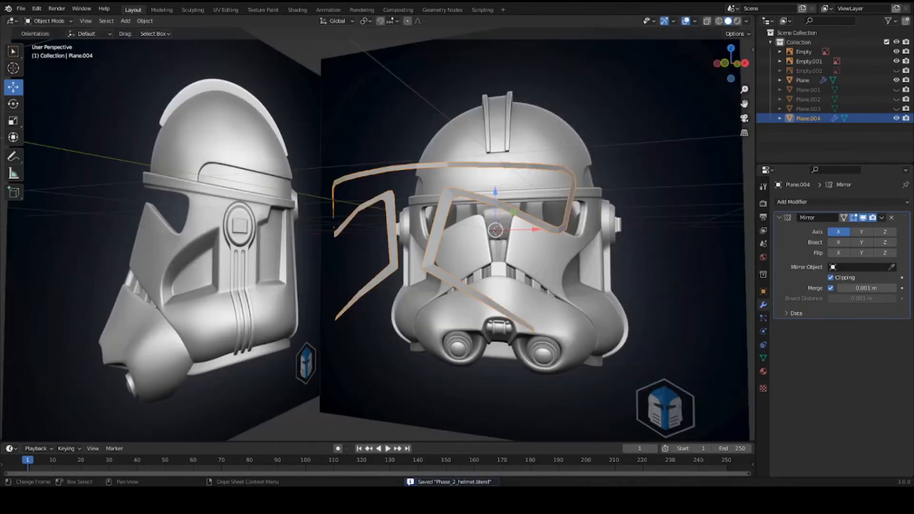
Step: In the front view, move the strip's lower end onto the cheek plate's lower outer corner
scroll(510, 343, "up", 2)
key("KP_1")
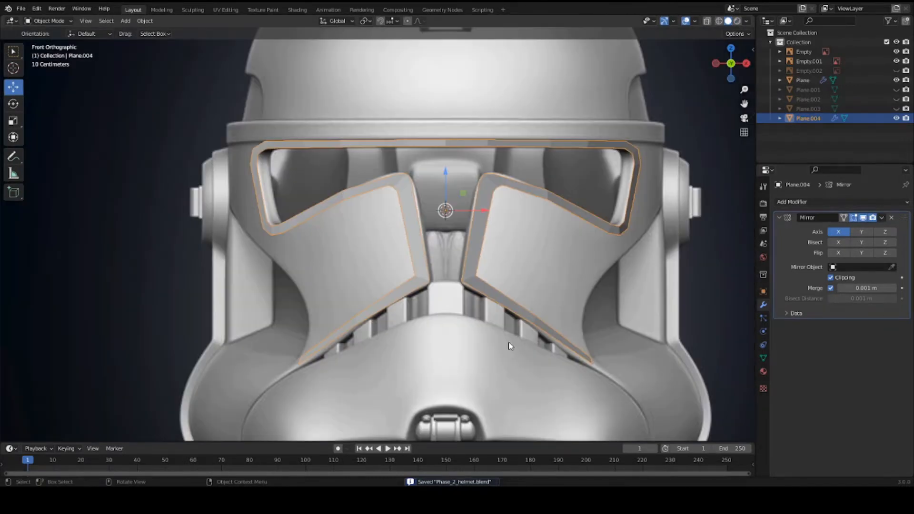
key("Tab")
middle_click_drag(595, 369, 505, 312, "shift")
scroll(504, 313, "up", 1)
scroll(504, 312, "up", 1)
left_click(556, 333)
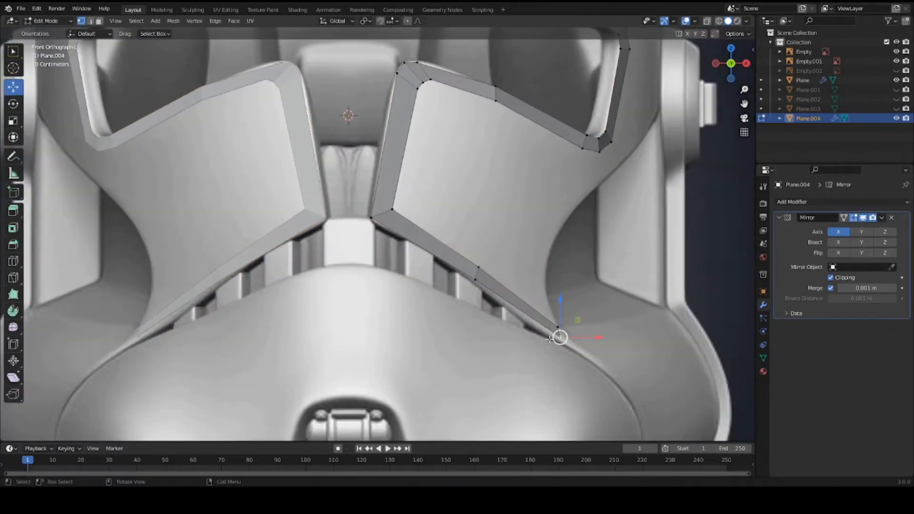
key("g")
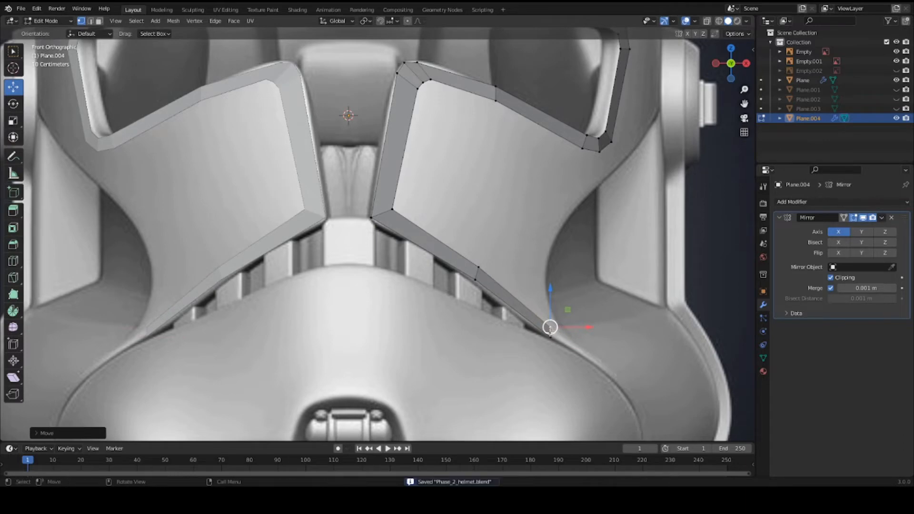
key("g")
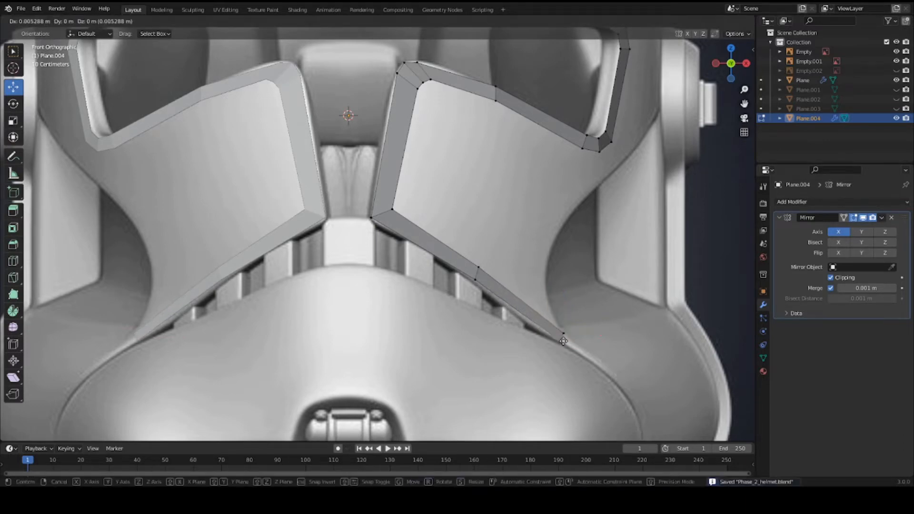
left_click(564, 342)
Step: Slide the end's upper vertex along its edge and fit it to the corner in the front view
left_click(564, 333)
key("g")
key("g")
left_click(563, 338)
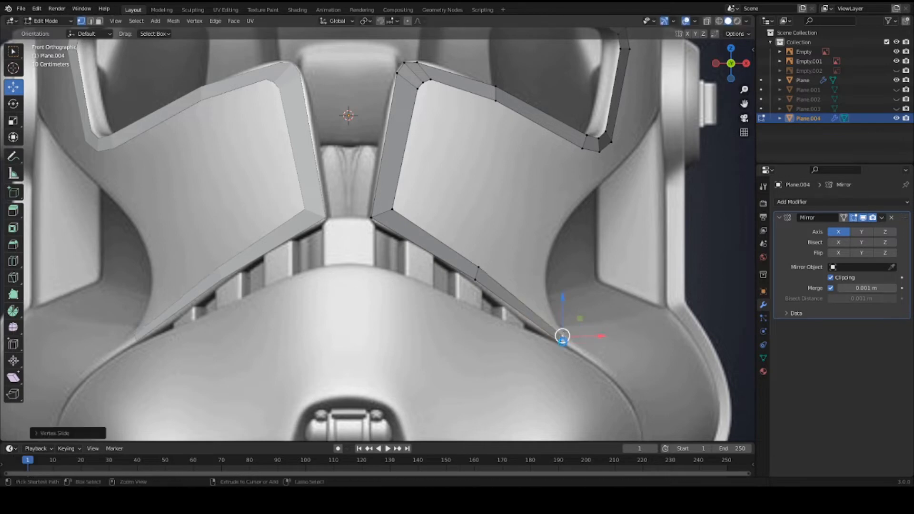
key("g")
left_click(563, 342)
Step: Extrude vertices from the strip's upper end vertex to outline a small quad along the cheek plate's outer edge
scroll(563, 344, "up", 2)
middle_click_drag(563, 348, 346, 277, "shift")
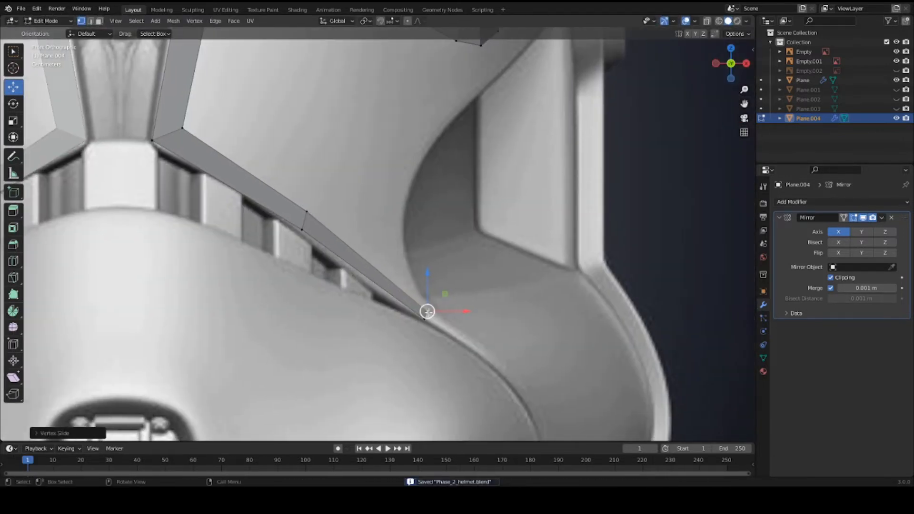
key("g")
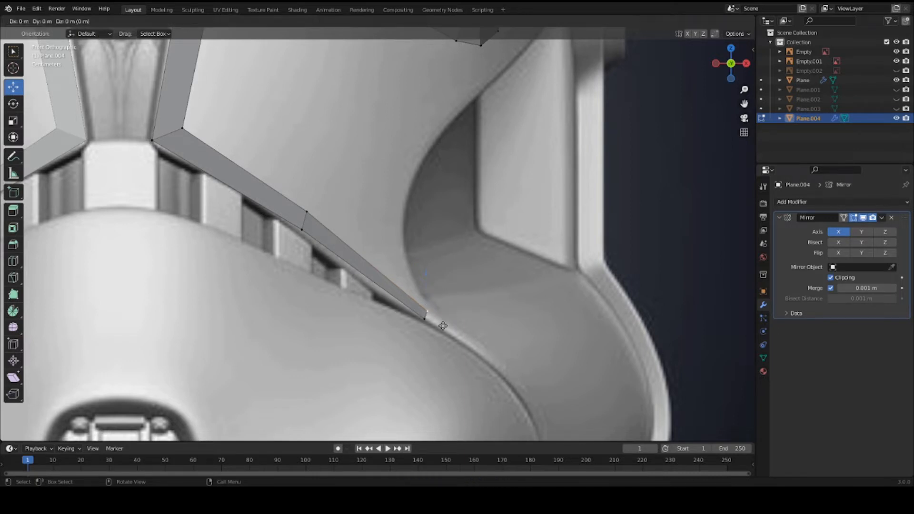
left_click(423, 304)
key("e")
left_click(432, 299)
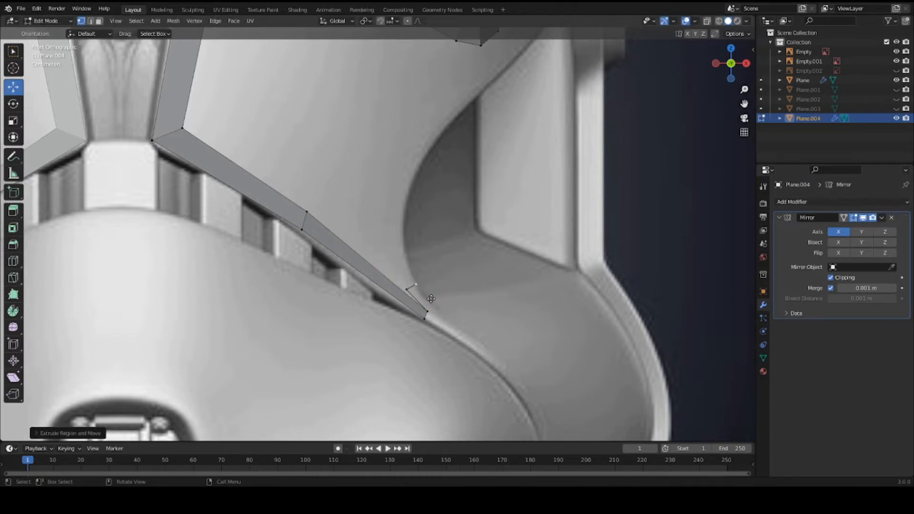
key("e")
left_click(453, 318)
Step: Fit the quad's outer vertices to the cheek plate's corner in the front view and fill the outline with a face
scroll(476, 350, "up", 4)
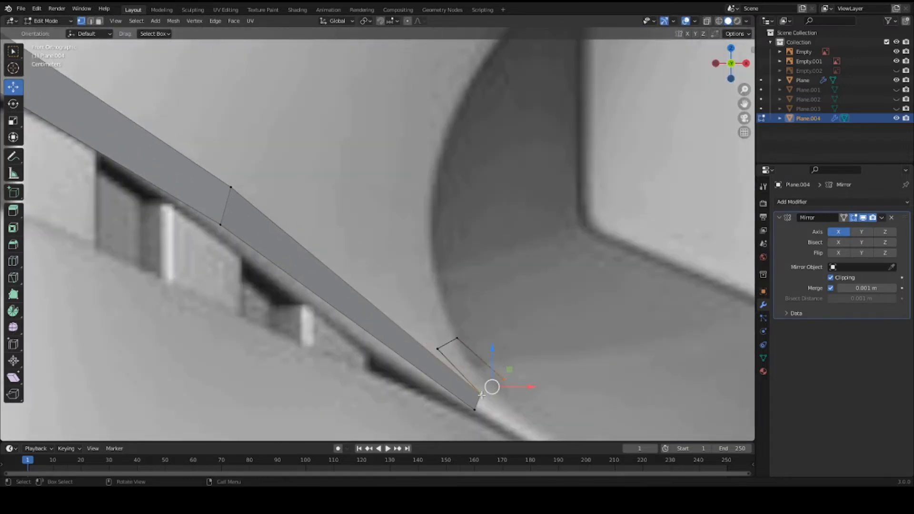
key("g")
left_click(508, 379)
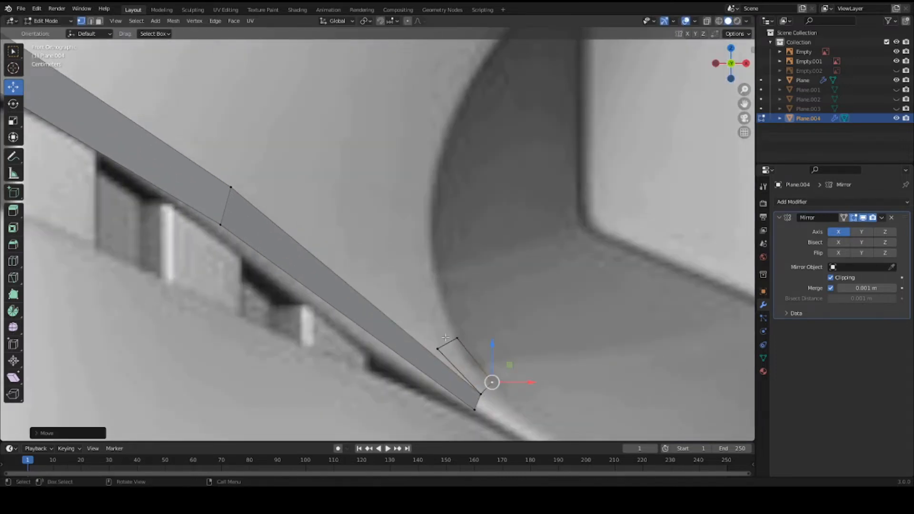
left_click(455, 335)
key("g")
left_click(453, 335)
key("2")
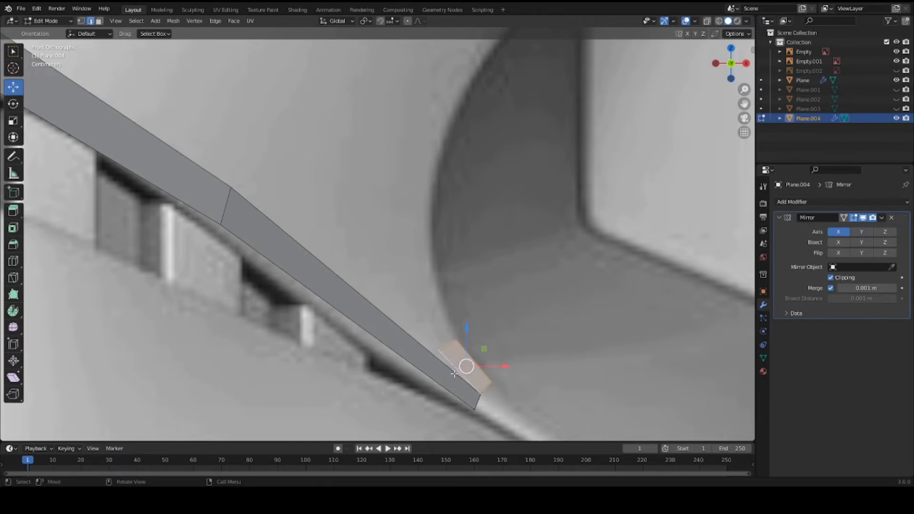
Step: In the side view, shift the small corner face along the Y axis towards the cheek plate's rear edge
key("KP_3")
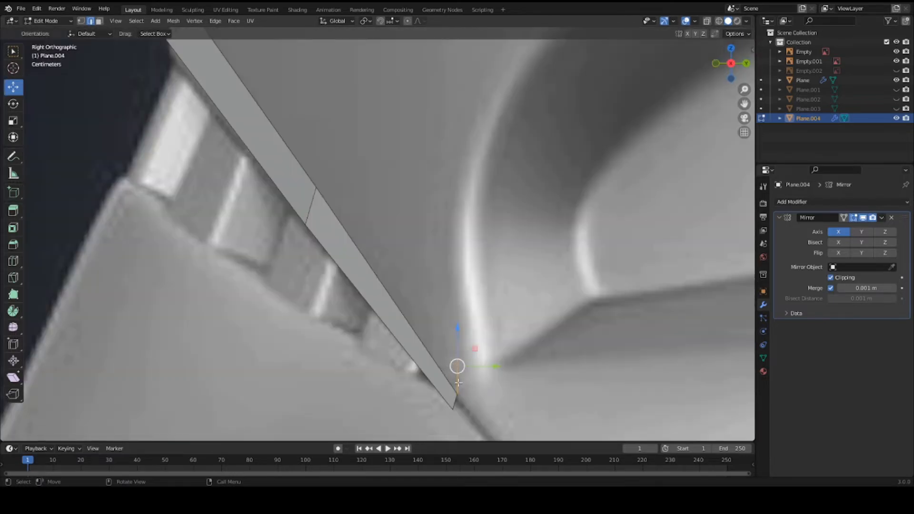
middle_click_drag(486, 397, 499, 395)
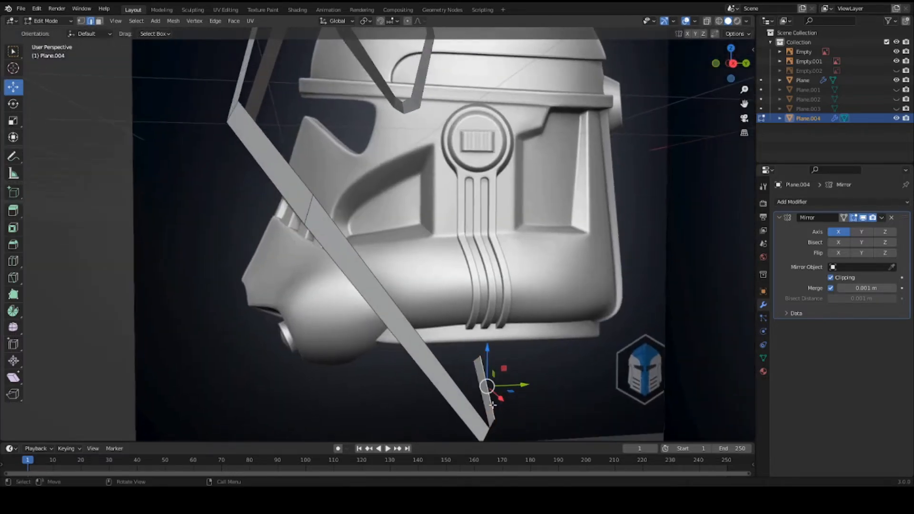
key("KP_3")
key("g")
key("y")
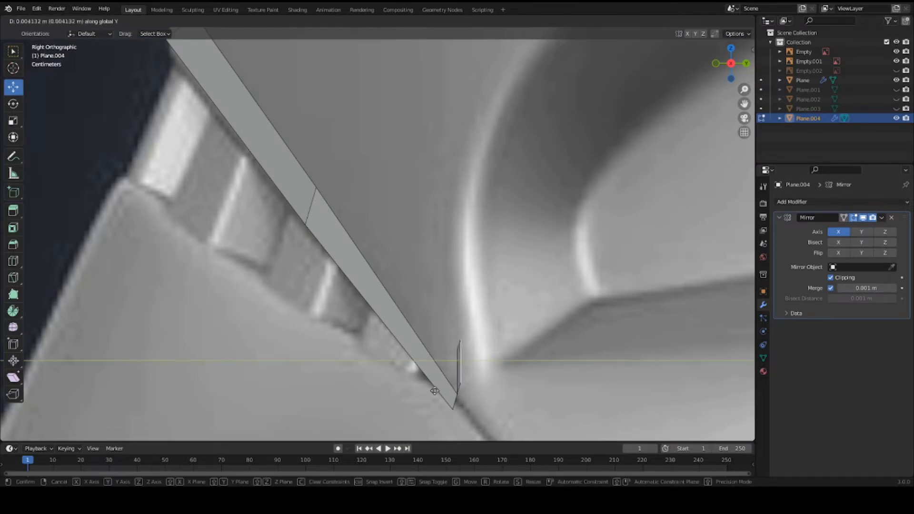
left_click(454, 389)
Step: Move the corner face's outer vertices back onto the highlighted rear edge of the cheek plate in the side view
key("1")
left_click(480, 383)
key("g")
left_click(490, 377)
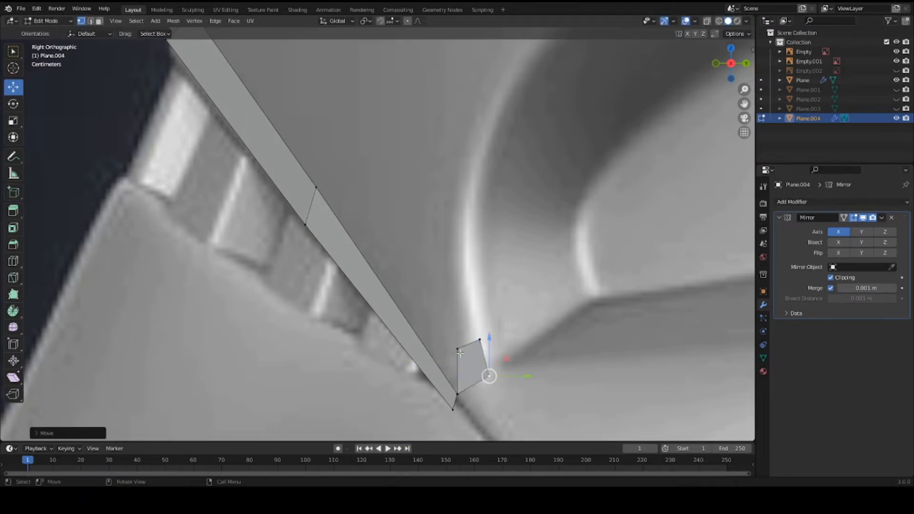
left_click(459, 353)
key("g")
scroll(447, 358, "down", 2)
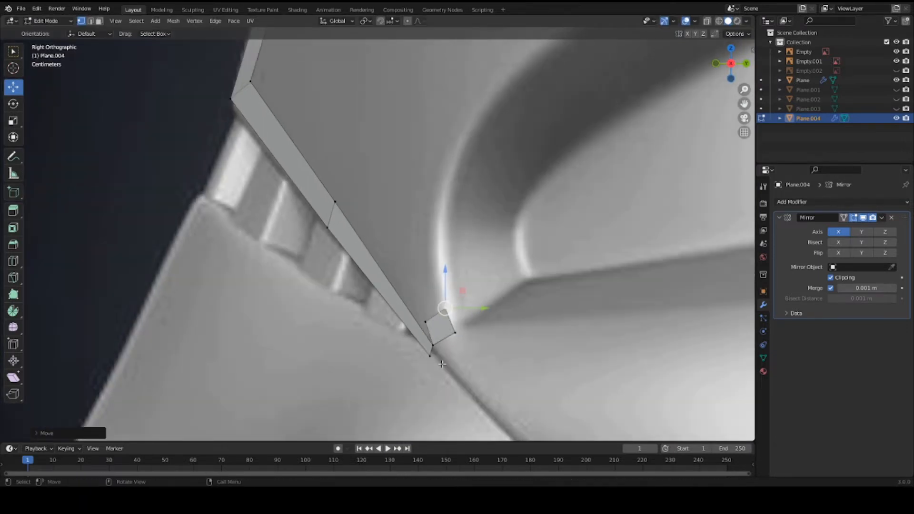
Step: Reposition the vertices where the strip meets the corner face, with X-ray shading turned on
left_click(436, 328)
key("g")
left_click(433, 329)
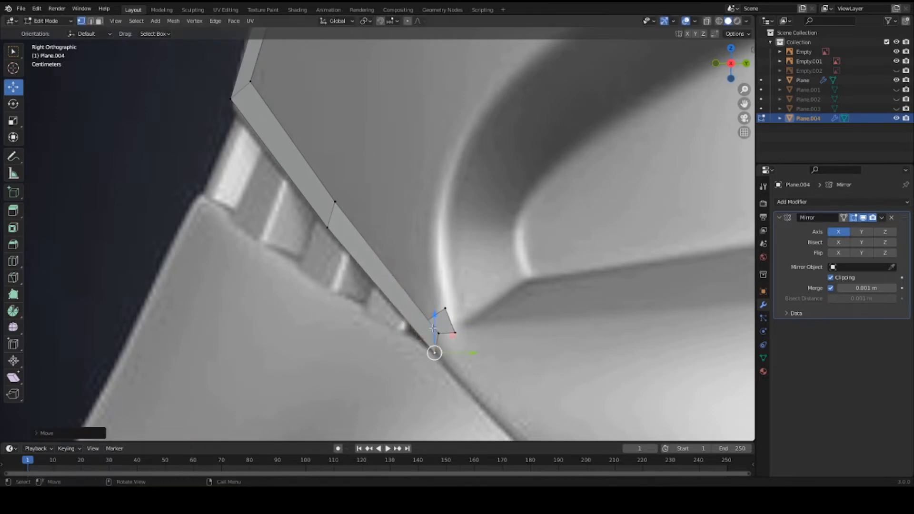
key("alt+z")
key("g")
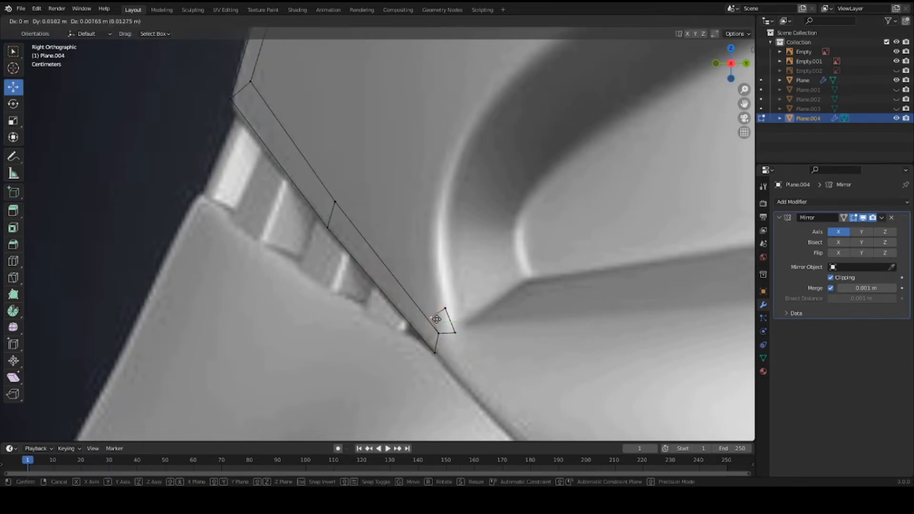
left_click(436, 319)
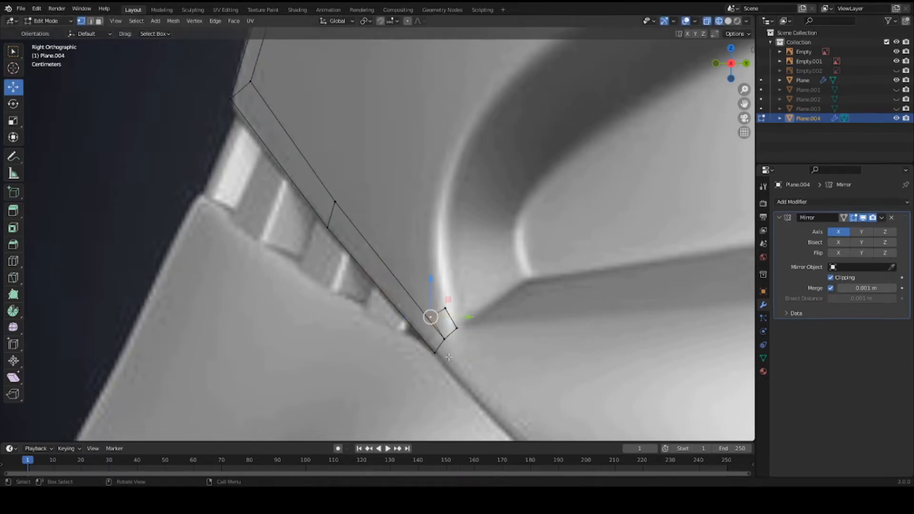
Step: Add a loop cut near the strip's lower end and merge its upper vertex with the corner face's inner vertex
scroll(449, 357, "up", 2)
key("g")
key("g")
left_click(493, 423)
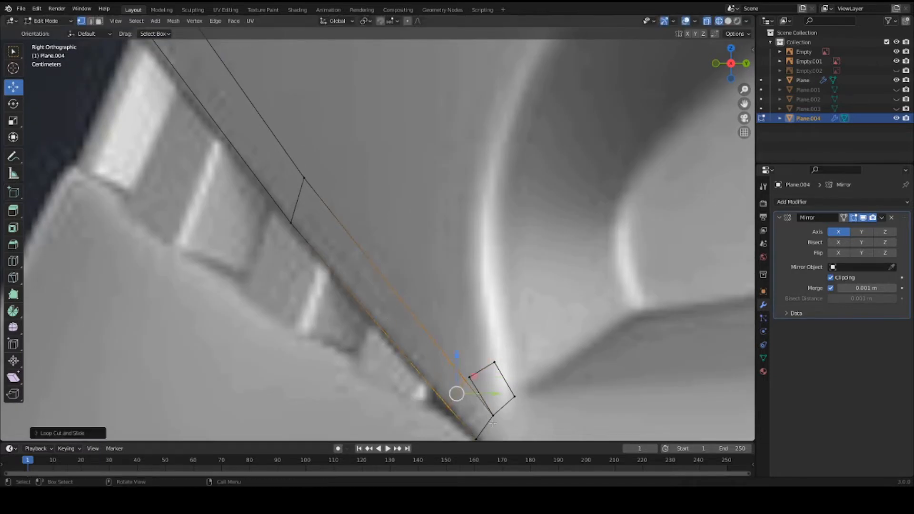
left_click(471, 379)
key("m")
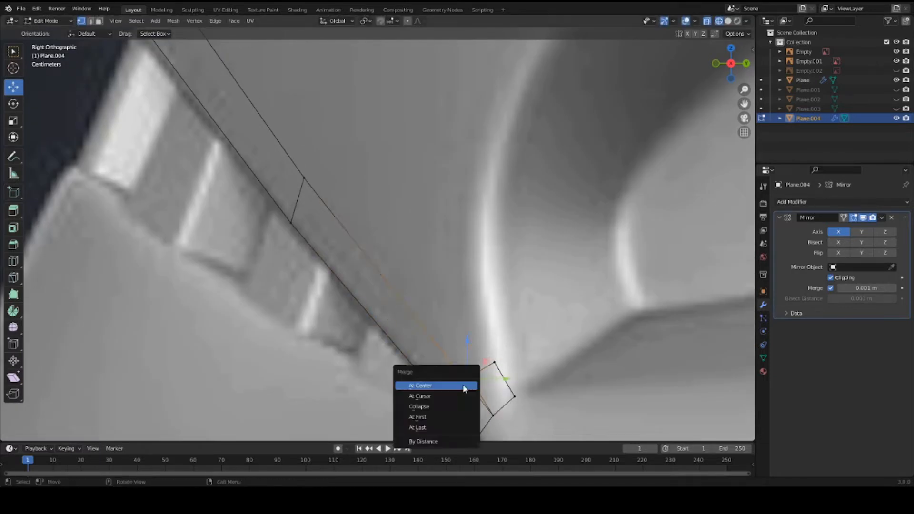
left_click(445, 428)
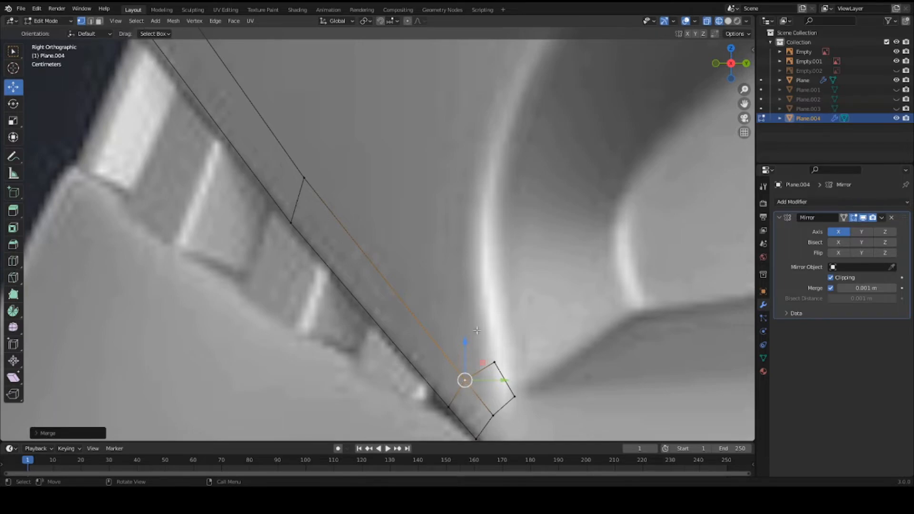
Step: Return to solid shading and extrude the corner face's upper edge upward along the cheek plate's rear edge
key("shift+z")
scroll(477, 331, "down", 6)
key("2")
left_click(451, 315)
key("e")
key("g")
left_click(448, 266)
scroll(480, 292, "down", 2)
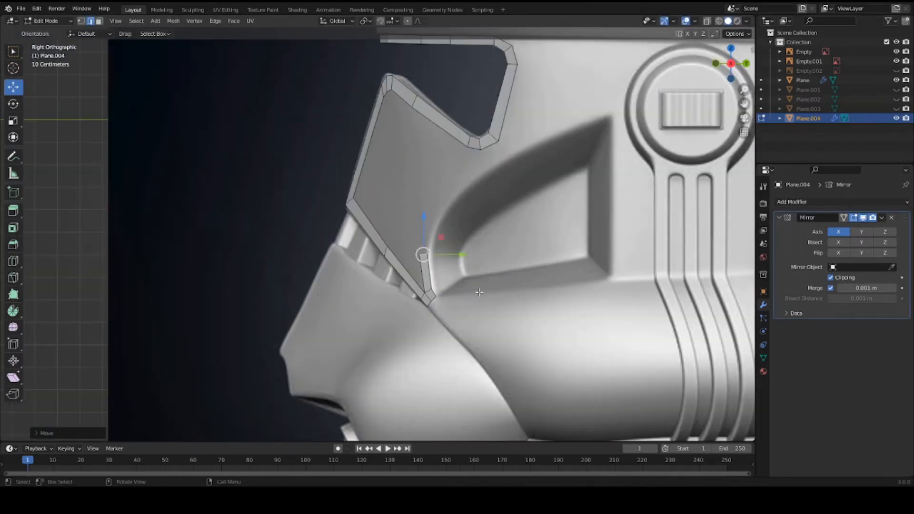
Step: Align the extruded end edge with the cheek plate's outer edge in the front view and save the file
key("KP_1")
key("g")
left_click(490, 300)
key("ctrl+s")
key("KP_3")
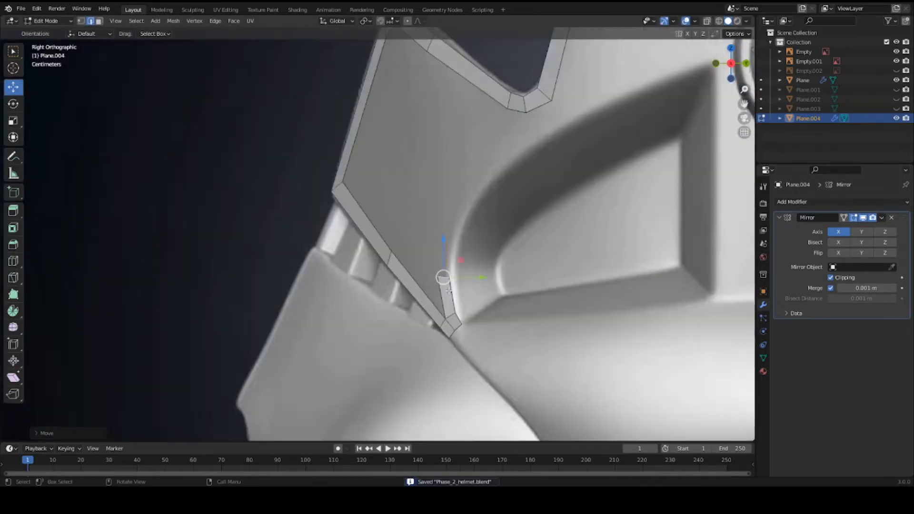
Step: In the side view, shift the end edge back to the cheek plate's rear edge and save the file
key("g")
key("y")
middle_click_drag(477, 310, 449, 278)
key("g")
left_click(440, 296)
key("KP_3")
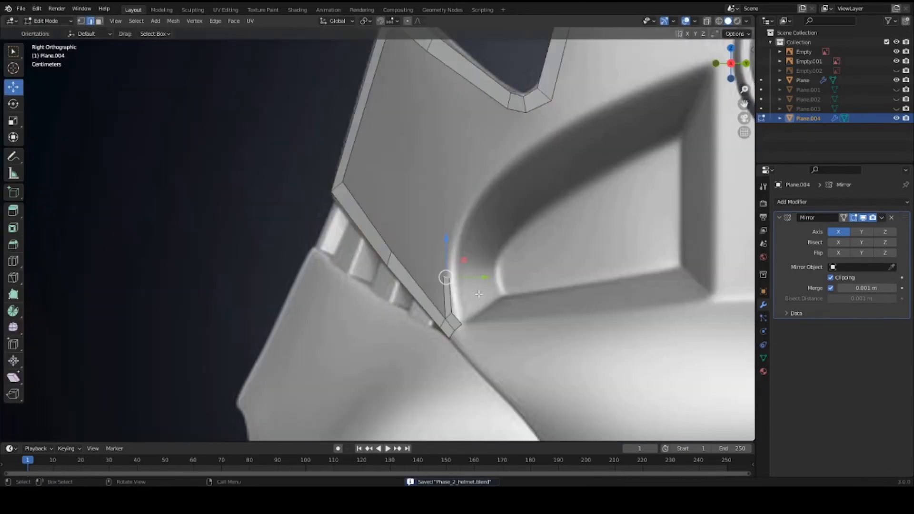
key("g")
left_click(452, 314)
left_click(447, 278)
key("ctrl+s")
Step: Extrude the end edge further up the cheek plate's rear curve and align it in the front view
key("e")
left_click(471, 236)
key("g")
left_click(545, 233)
key("KP_1")
key("g")
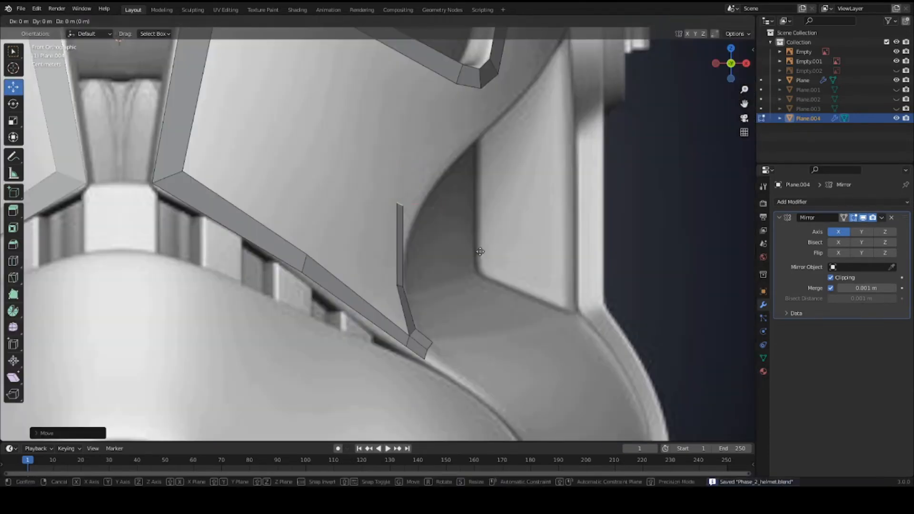
left_click(500, 253)
Step: In the side view, extrude another segment up along the recess's curved edge, rotate its end edge to follow it, and save
middle_click_drag(514, 252, 531, 250)
scroll(535, 245, "down", 2)
key("KP_3")
scroll(515, 250, "up", 3)
middle_click_drag(479, 261, 435, 327, "shift")
key("e")
left_click(548, 225)
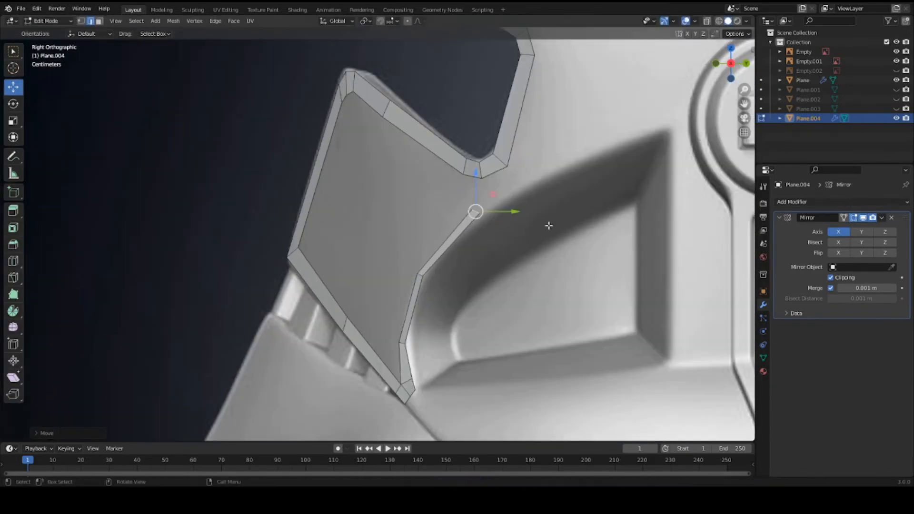
key("r")
left_click(512, 268)
key("ctrl+s")
Step: In the front view, move the new segment's end edge onto the cheek plate's outer edge
key("KP_1")
key("g")
left_click(493, 268)
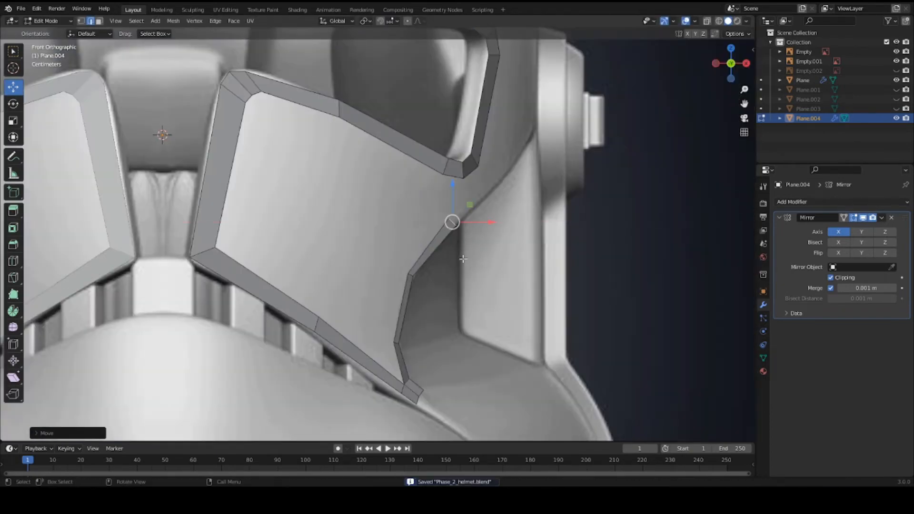
Step: Adjust a vertex of the segment's end to follow the recess edge in both views, and save the file
scroll(477, 272, "down", 4)
scroll(457, 281, "up", 6)
key("1")
left_click(422, 307)
key("g")
key("KP_3")
scroll(426, 309, "down", 4)
scroll(430, 283, "up", 5)
key("ctrl+s")
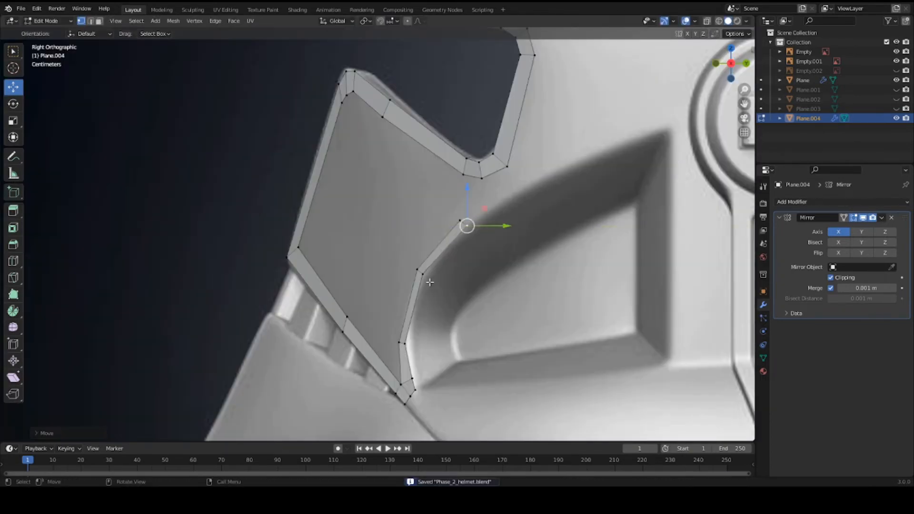
Step: Extrude the end edge past the visor's lower corner, rotate it to follow the recess, and align it in the front view
key("2")
left_click(465, 224)
key("e")
left_click(511, 204)
key("r")
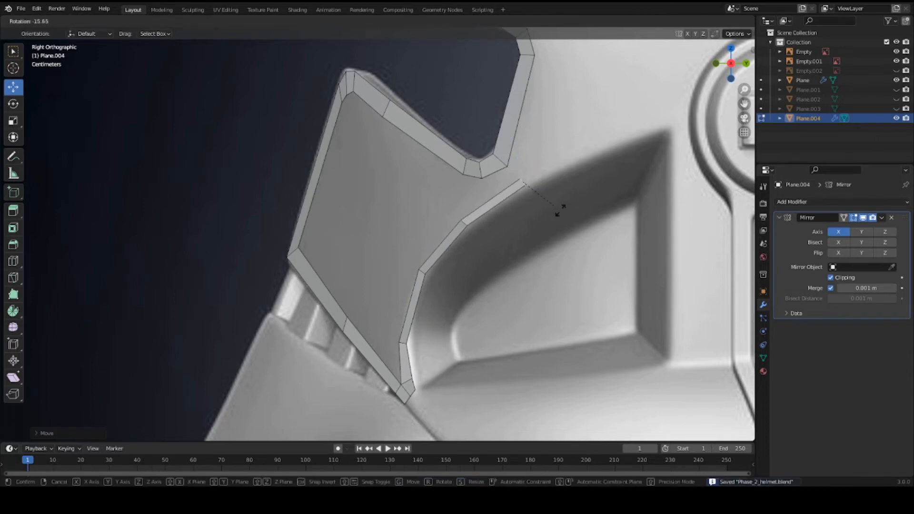
left_click(561, 210)
key("KP_1")
key("g")
Step: Add a centred edge loop across the last strip segment below the visor's lower corner
scroll(471, 202, "up", 2)
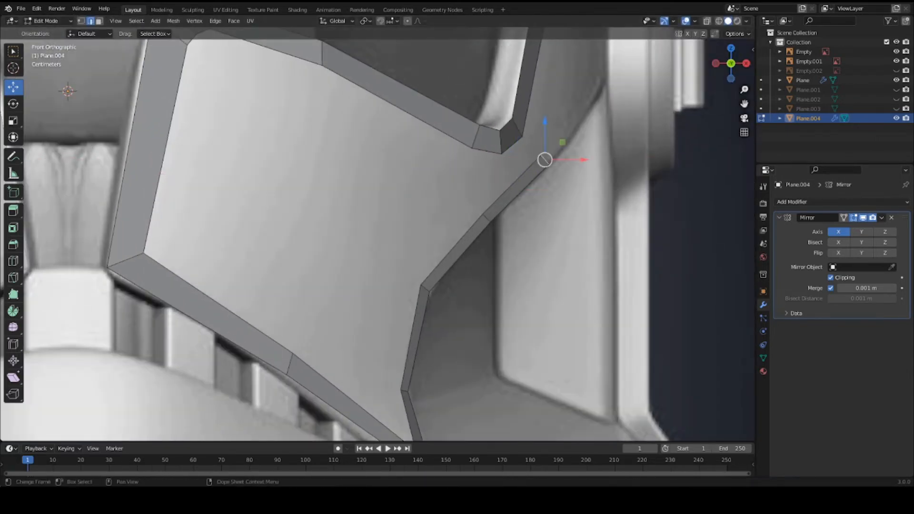
middle_click_drag(492, 271, 492, 305, "shift")
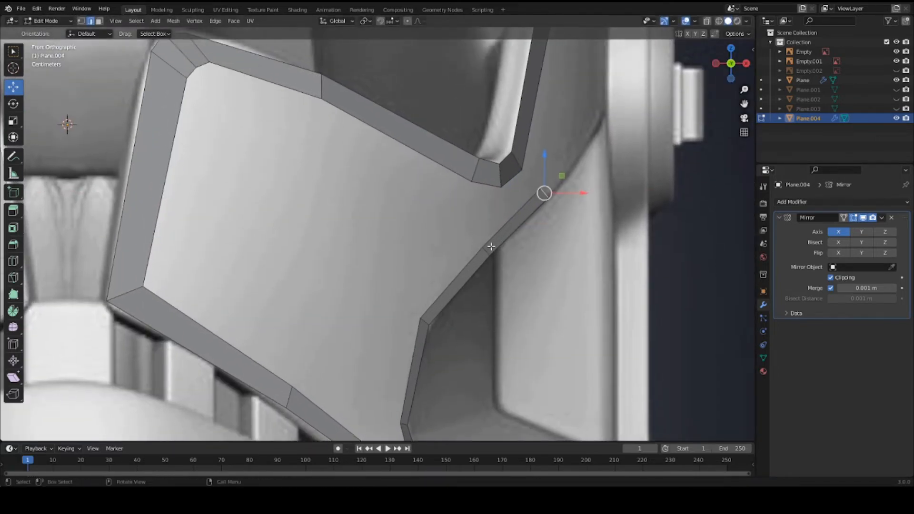
scroll(466, 286, "up", 3)
left_click(595, 218)
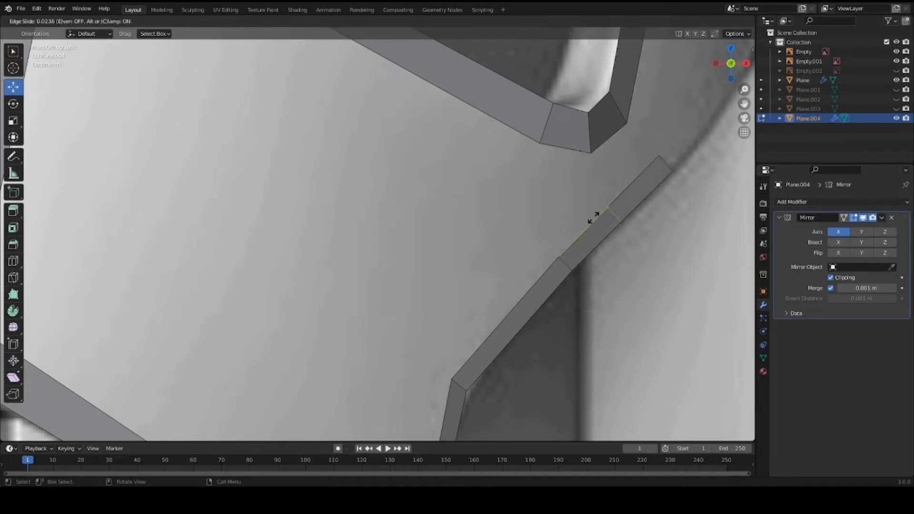
right_click(594, 217)
Step: Fill a face between the visor frame's lower corner edge and the inner edge of the recess strip's end segment
left_click(602, 146)
middle_click_drag(609, 216, 580, 251, "shift")
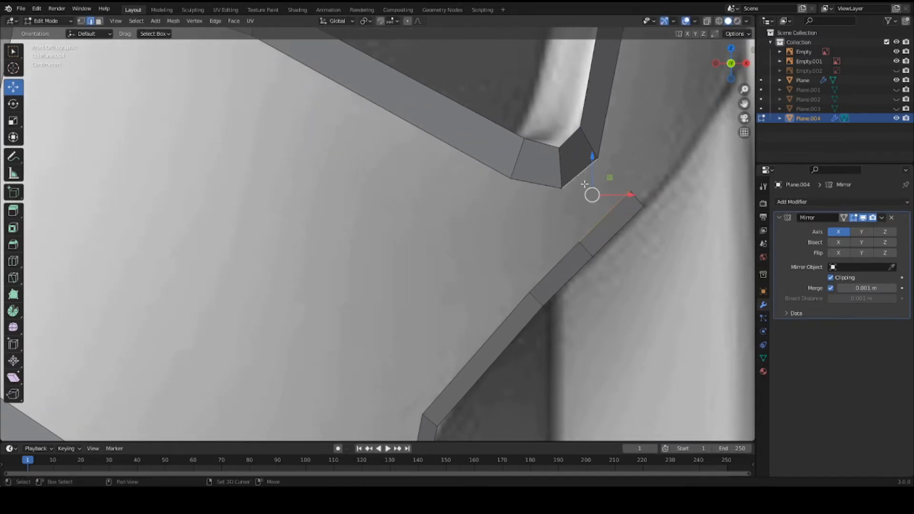
scroll(585, 184, "down", 3)
key("f")
Step: Select the new bridging face to check it in perspective, and adjust the position of a nearby vertex
middle_click_drag(568, 218, 405, 213)
left_click_drag(409, 215, 401, 213)
middle_click_drag(401, 213, 442, 230)
middle_click_drag(452, 267, 243, 233)
key("3")
left_click(329, 226)
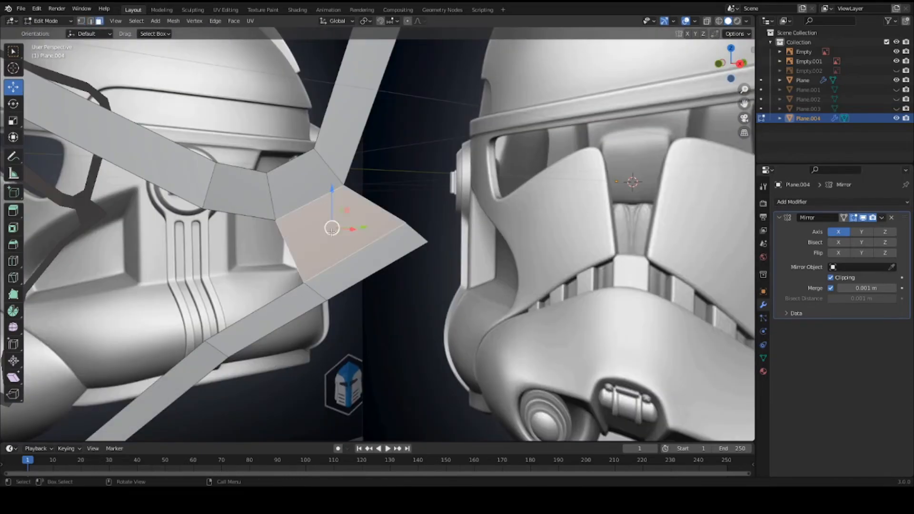
middle_click_drag(334, 226, 249, 227)
middle_click_drag(381, 224, 343, 262)
key("1")
left_click(399, 238)
key("g")
left_click(395, 237)
key("Tab")
scroll(381, 233, "down", 3)
scroll(330, 267, "up", 3)
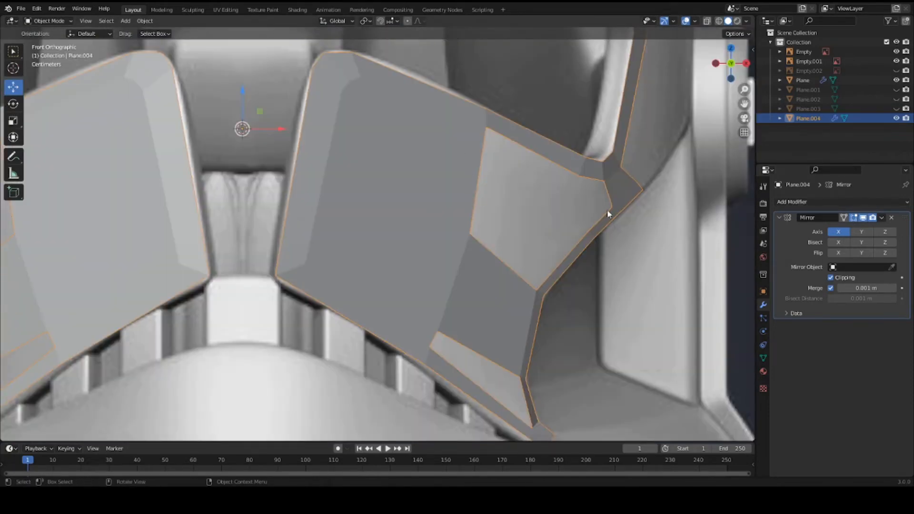
scroll(518, 211, "down", 5)
scroll(405, 209, "up", 4)
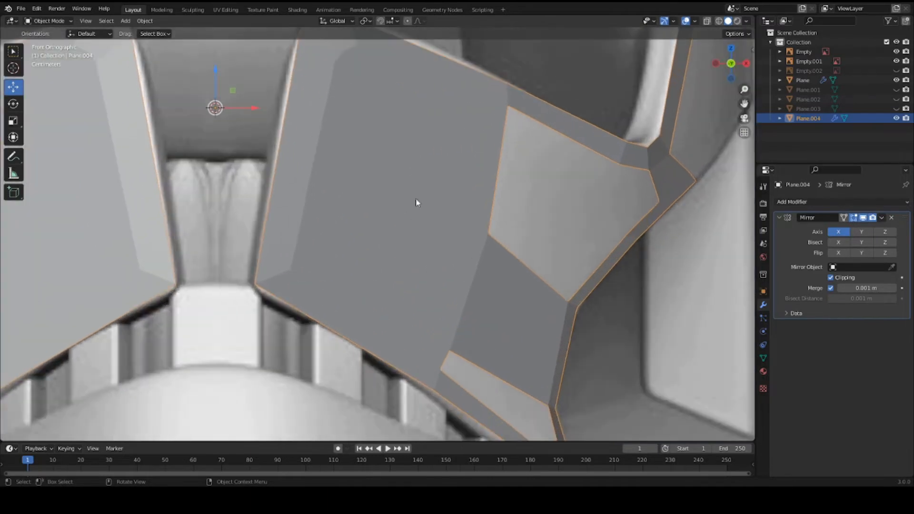
scroll(413, 200, "down", 3)
Step: Extrude the open edge of the cheek plate's upper band twice, along the plate's upper border and up to the visor's lower corner
key("Tab")
scroll(406, 215, "up", 2)
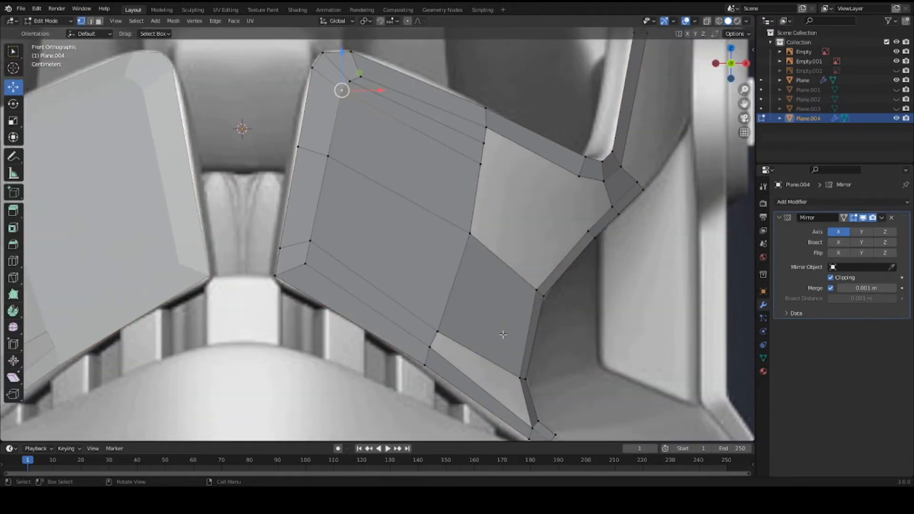
left_click(515, 313)
key("2")
left_click(531, 317)
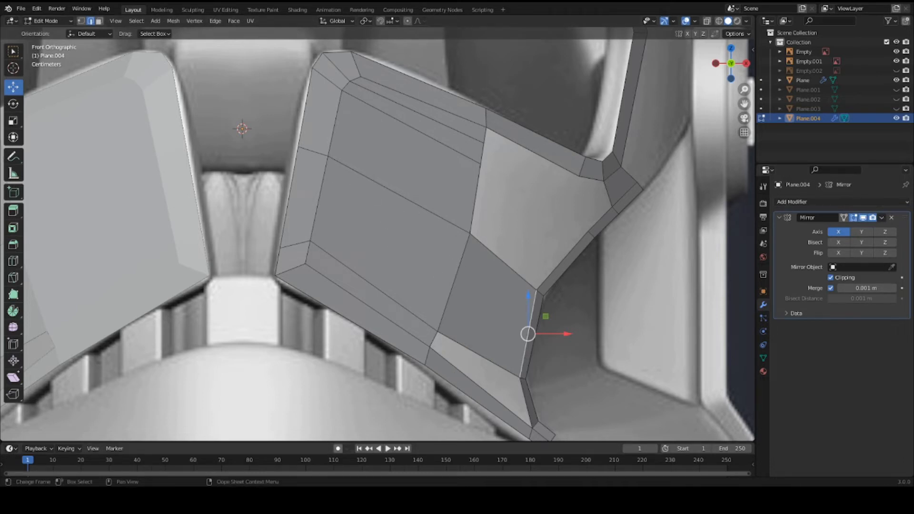
middle_click_drag(501, 143, 409, 157, "shift")
left_click(395, 151)
key("e")
left_click(484, 203)
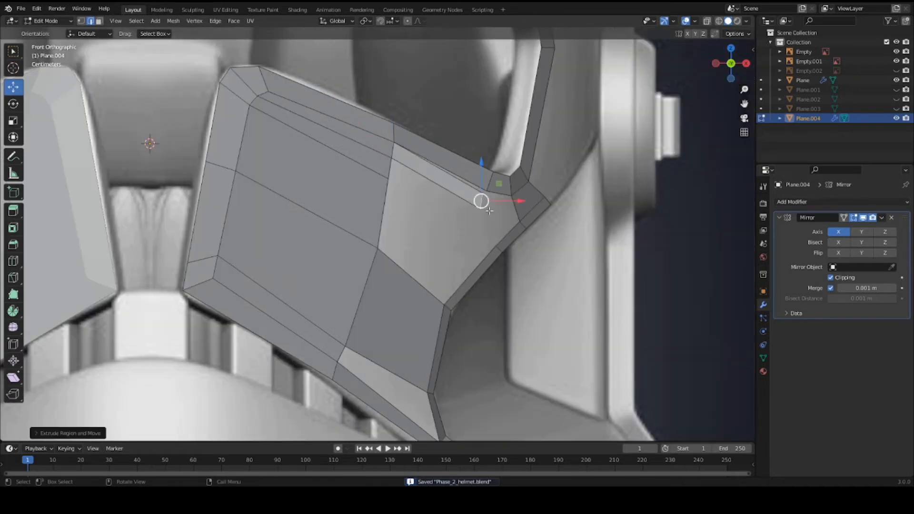
key("e")
left_click(513, 206)
Step: Add an edge loop across the corner's bridging face and merge the extruded band's end vertices with the corner vertices
key("ctrl+r")
double_click(511, 204)
left_click(514, 199)
left_click(511, 195, "shift")
key("m")
left_click(513, 229)
scroll(513, 229, "up", 4)
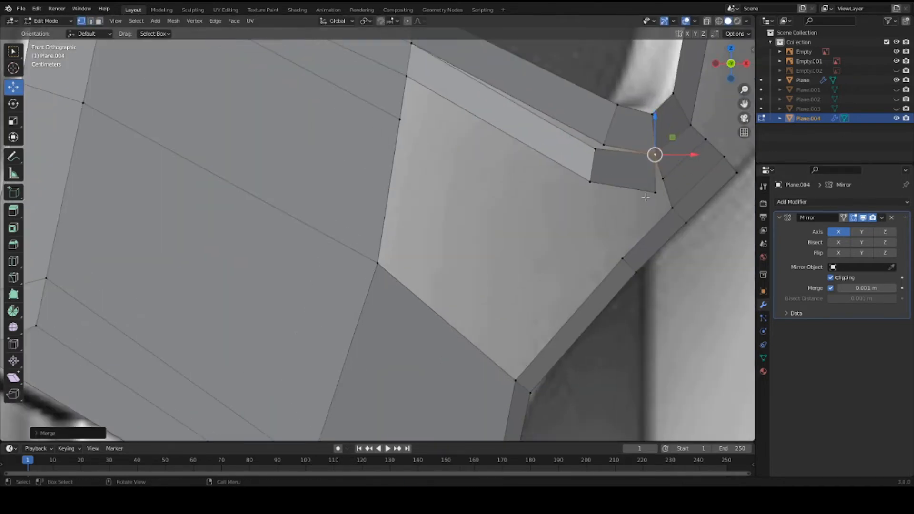
left_click(655, 192)
left_click(663, 180, "shift")
key("m")
left_click(591, 200)
Step: Slide a vertex of the merged band along its edge, adjust its depth along the Y axis, and save the file
scroll(588, 196, "down", 1)
left_click(562, 191)
key("g")
key("g")
left_click(584, 188)
middle_click_drag(584, 188, 466, 149)
key("g")
key("y")
left_click(489, 173)
key("g")
key("y")
left_click(491, 166)
key("Tab")
key("ctrl+s")
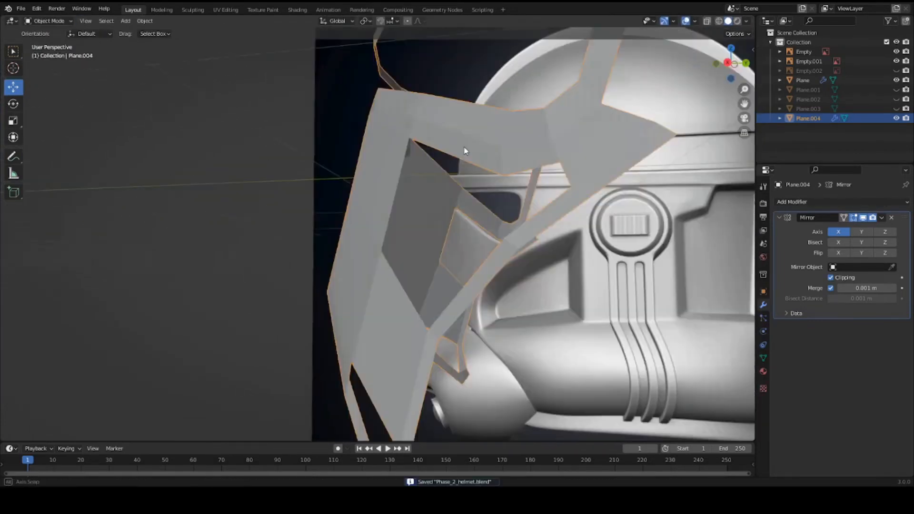
Step: Fill the gap between the new band and the visor frame's lower border with a face
key("Tab")
key("2")
key("f")
middle_click_drag(410, 249, 414, 200)
Step: Move the vertices around the visor's lower corner along the Y axis to smooth the plate's curvature, and save the file
key("1")
key("g")
key("y")
left_click(431, 162)
key("g")
key("y")
left_click(405, 205)
key("g")
key("y")
left_click(466, 220)
key("g")
key("y")
left_click(414, 198)
key("g")
key("y")
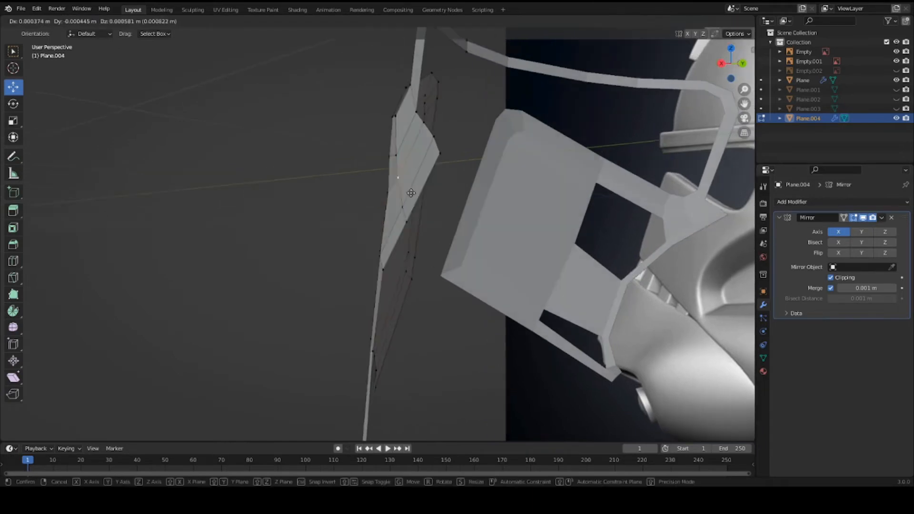
left_click(396, 156)
key("g")
key("y")
left_click(393, 157)
middle_click_drag(393, 158, 476, 249)
key("Tab")
key("ctrl+s")
Step: Fill the remaining upper gap in the cheek plate and adjust its new geometry along the X axis
key("Tab")
scroll(482, 228, "up", 1)
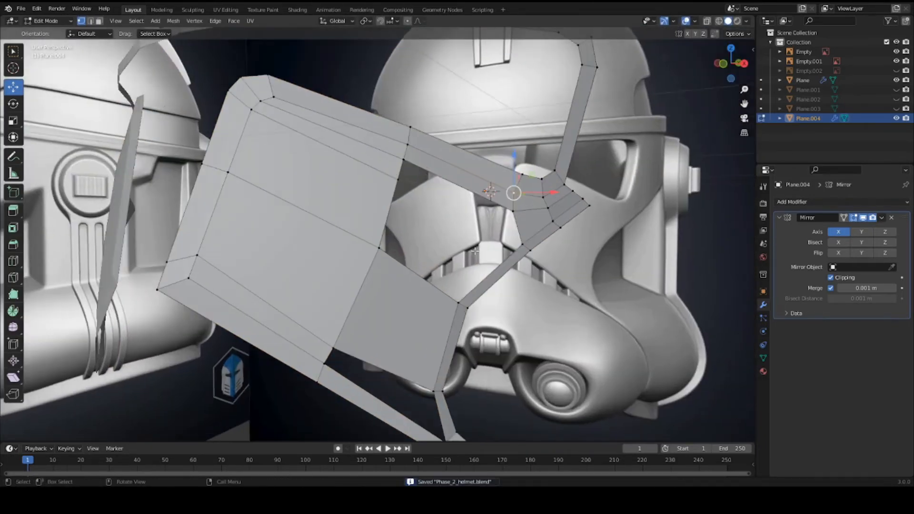
key("KP_1")
left_click(491, 232)
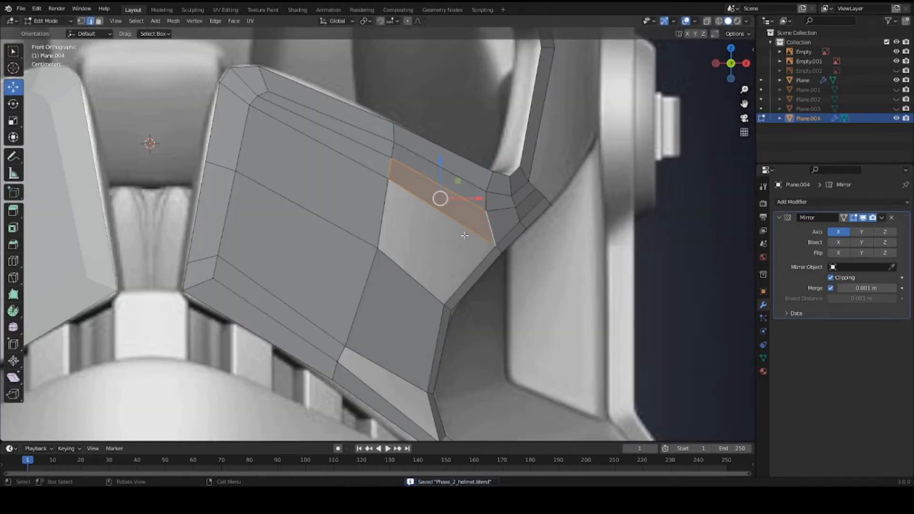
middle_click_drag(491, 232, 411, 298)
key("g")
key("x")
left_click(347, 205)
key("Tab")
key("KP_1")
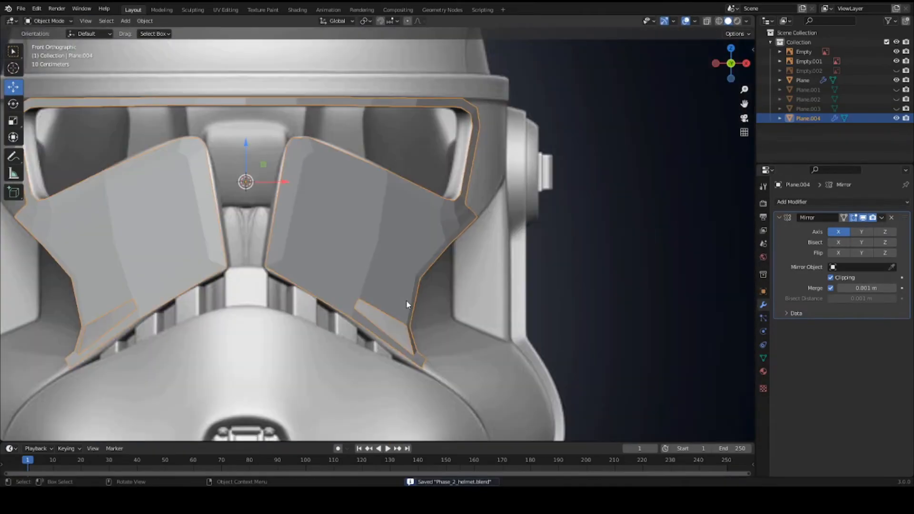
Step: Fill the open gap at the cheek plate's lower tip and adjust its depth along the Y axis
key("Tab")
scroll(408, 306, "up", 2)
left_click(401, 356, "alt")
key("f")
middle_click_drag(481, 372, 370, 347)
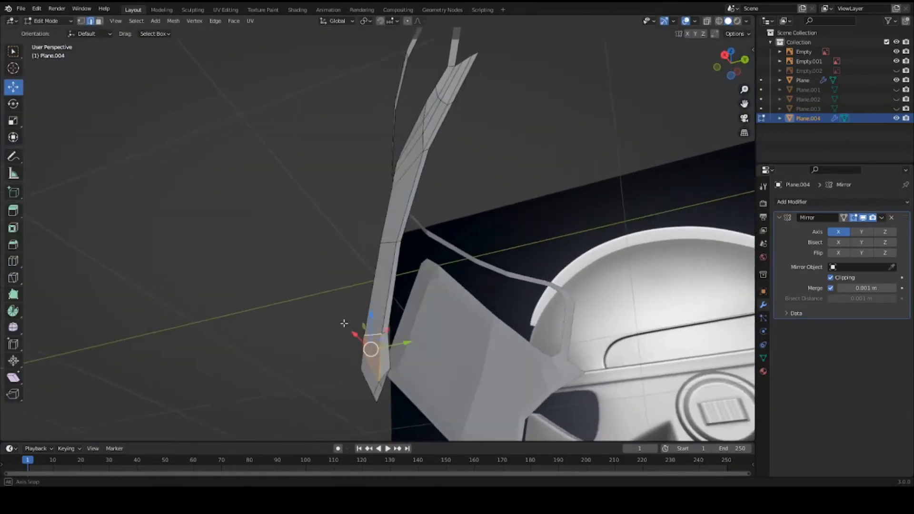
key("g")
key("y")
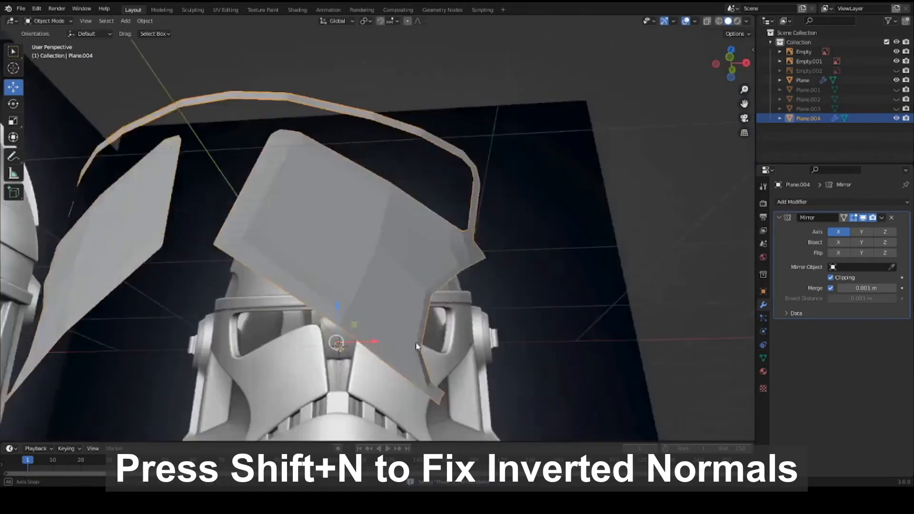
Step: Select the whole mesh and recalculate its normals to fix the inverted faces
middle_click_drag(343, 267, 391, 296)
key("Tab")
key("a")
key("shift+n")
key("Tab")
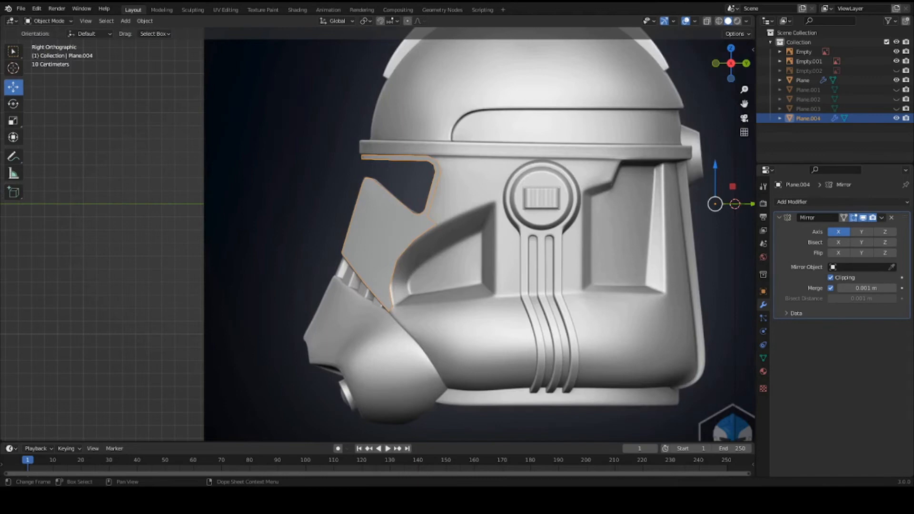
Step: In the side view, extrude the visor frame's upper outer corner edges back towards the ear disc and flatten the end to 0 along Y
scroll(449, 233, "up", 4)
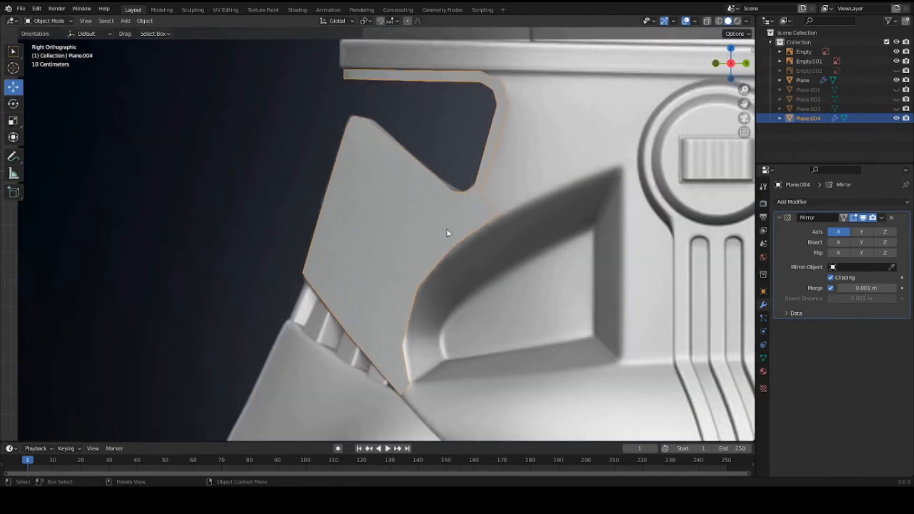
middle_click_drag(449, 233, 406, 314, "shift")
key("Tab")
left_click(460, 176)
left_click(445, 161, "shift")
key("ctrl+s")
middle_click_drag(448, 179, 366, 186, "shift")
key("e")
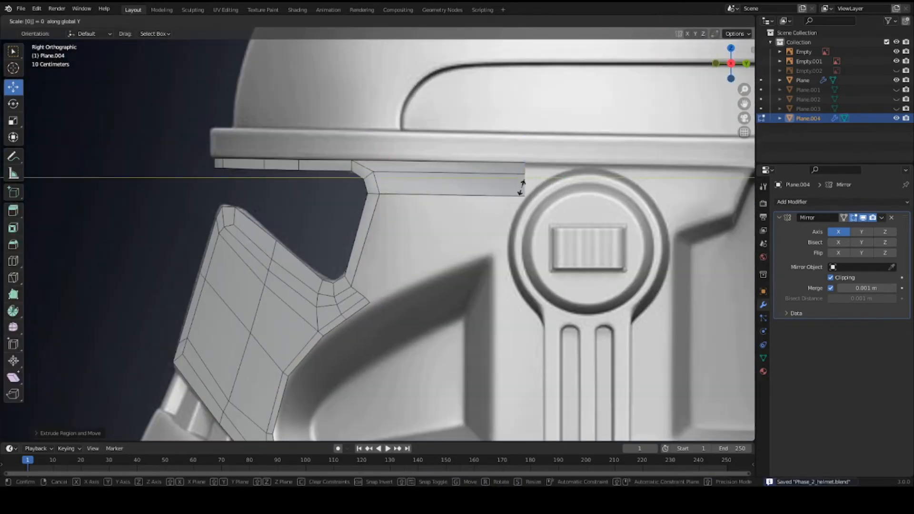
left_click(514, 187)
Step: In the front view, move the extruded end along X to the helmet's side, adjust its vertices, and save
key("KP_1")
key("g")
key("x")
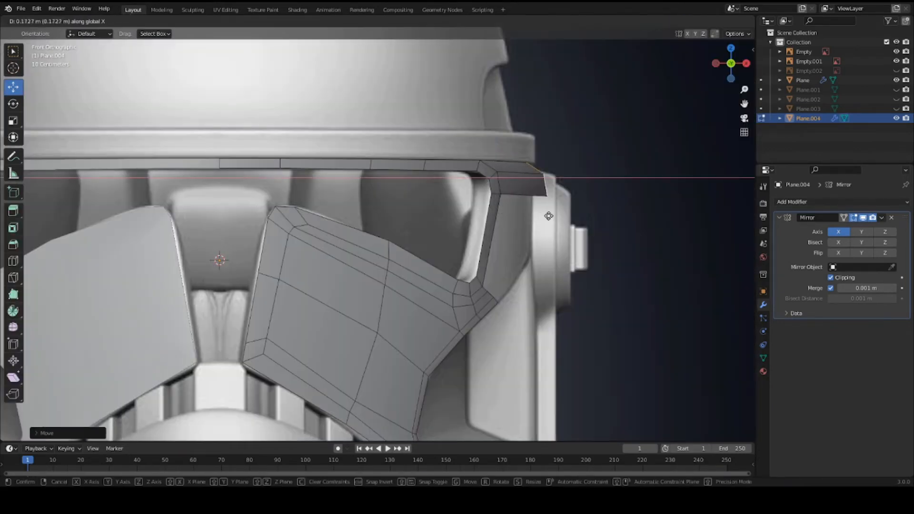
left_click(535, 159)
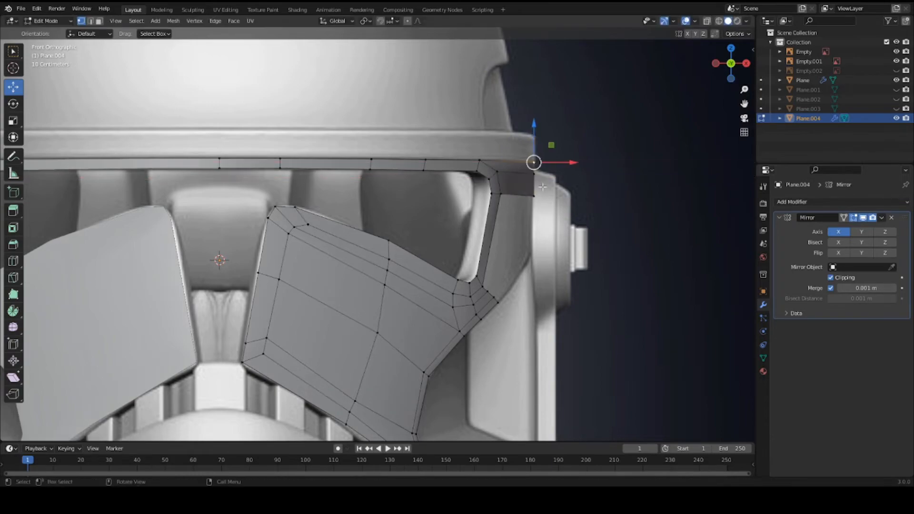
middle_click_drag(537, 161, 474, 184)
key("ctrl+s")
key("g")
left_click(512, 145)
key("Tab")
Step: In the side view, add an edge loop across the extruded side segment and scale it to 0 along Y
key("KP_3")
scroll(479, 225, "up", 4)
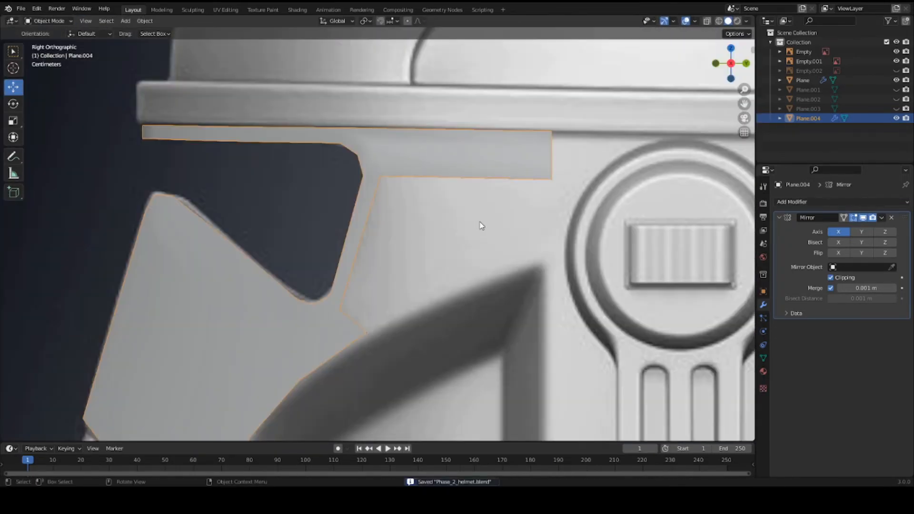
key("Tab")
key("ctrl+r")
left_click(446, 151)
left_click(445, 151)
key("s")
key("y")
key("0")
left_click(519, 186)
Step: Slide a top vertex of the extruded side segment along its edge and move it along X
key("g")
key("g")
left_click(452, 187)
middle_click_drag(450, 187, 491, 152)
key("g")
key("x")
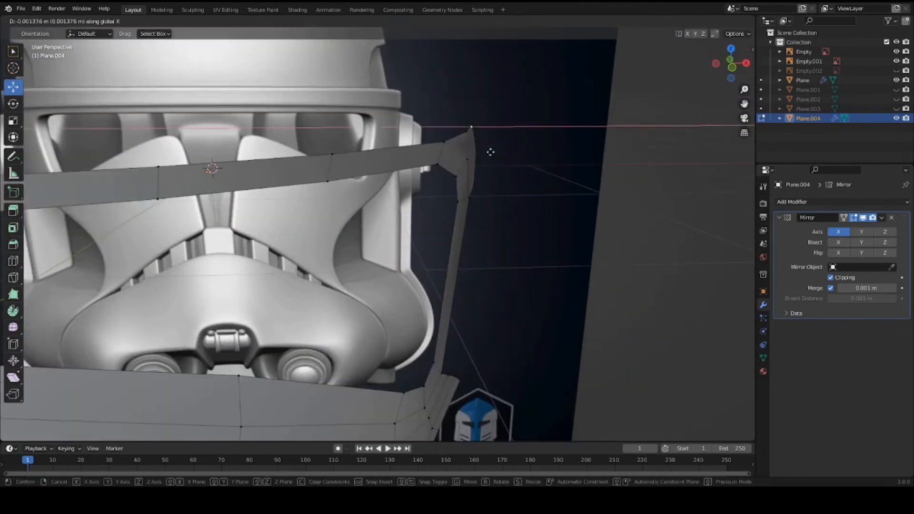
left_click(491, 152)
Step: In the front view, move the side segment's top vertex along X to line up with the helmet's side, and save
key("KP_1")
scroll(460, 170, "up", 4)
key("g")
key("x")
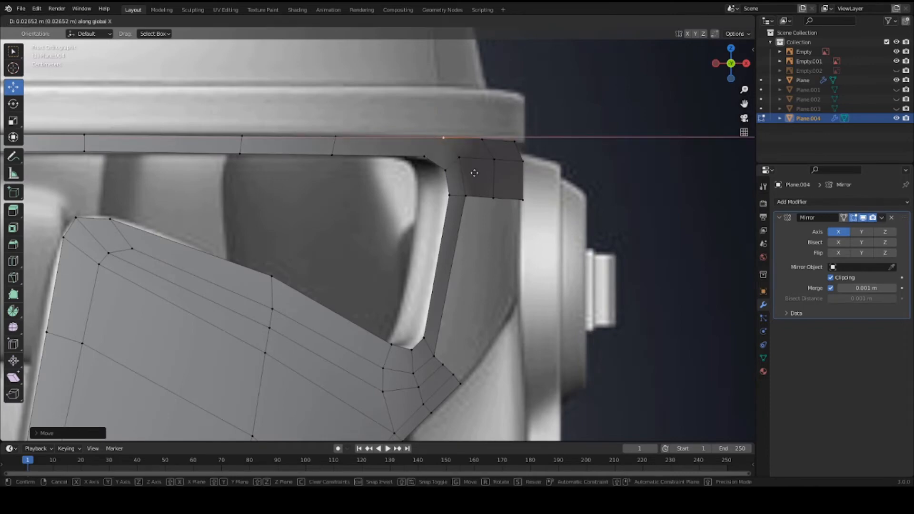
left_click(473, 172)
key("ctrl+s")
Step: In the side view, move the side segment's top vertex along Y
key("KP_3")
key("g")
key("y")
left_click(461, 169)
mouse_move(461, 169)
middle_mouse_down()
mouse_move(423, 162)
mouse_move(337, 178)
mouse_move(463, 178)
middle_mouse_up()
Step: Extrude the side segment's two lower edges down along Z to the upper rim of the cheek recess
key("Tab")
key("KP_3")
key("Tab")
key("3")
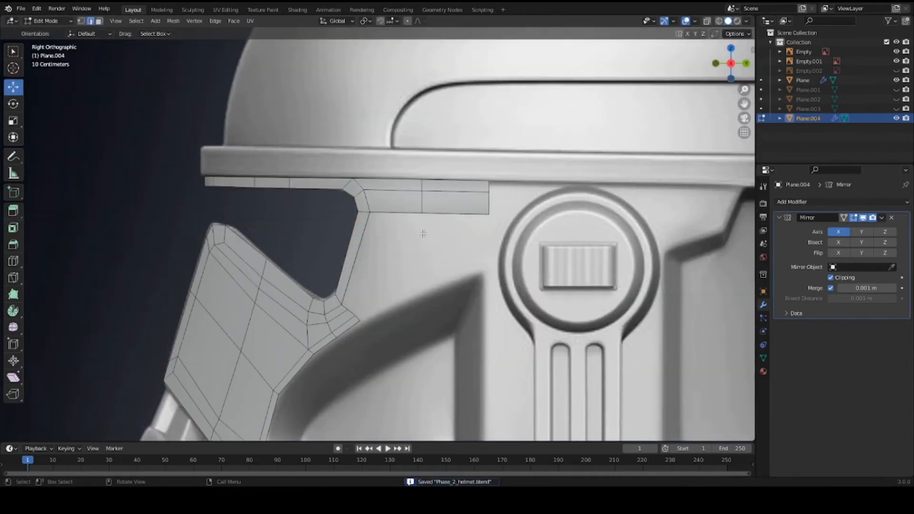
left_click(406, 214)
left_click(448, 214, "shift")
middle_click_drag(445, 256, 439, 200, "shift")
key("e")
key("z")
left_click(454, 287)
Step: Move the side panel's rear and middle lower vertices along Z to follow the curved rim of the cheek recess
key("1")
left_click(477, 261)
key("g")
key("z")
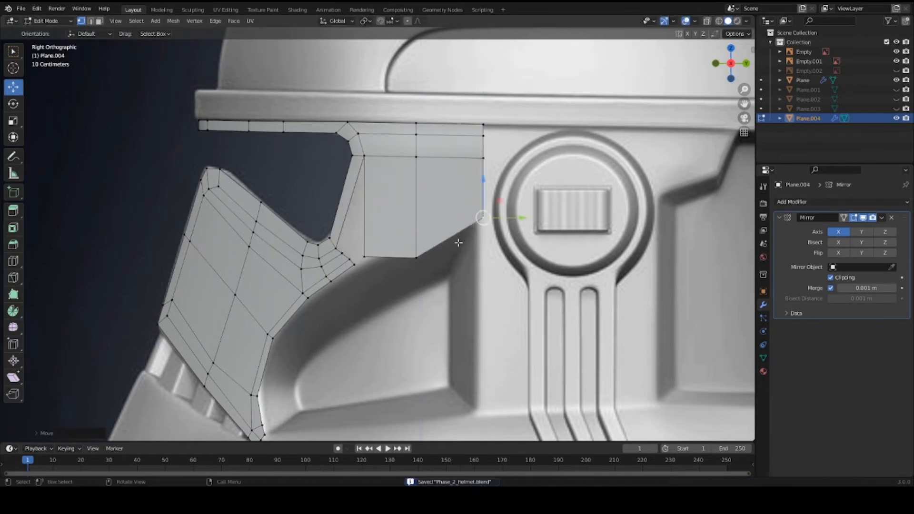
left_click(417, 258)
key("g")
key("z")
left_click(483, 218)
key("g")
key("z")
Step: Move the side panel's rear edge along Y to align with the recess's rear corner, and save
key("2")
left_click(484, 198, "alt")
key("g")
key("y")
left_click(494, 221)
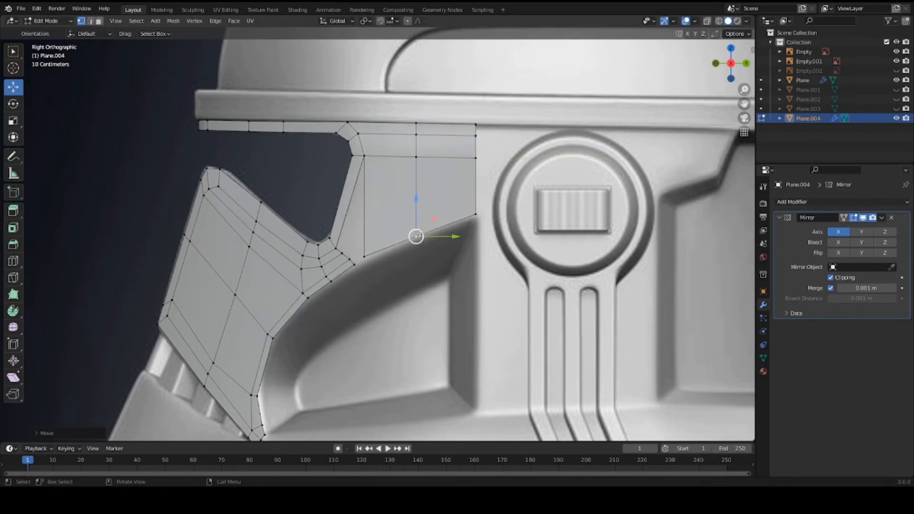
scroll(418, 234, "up", 1)
key("ctrl+s")
scroll(419, 235, "down", 6)
scroll(418, 234, "up", 5)
Step: In the front view, move the side panel's lower corner, rear edge and top rear vertex along X to match the helmet's outline
key("KP_1")
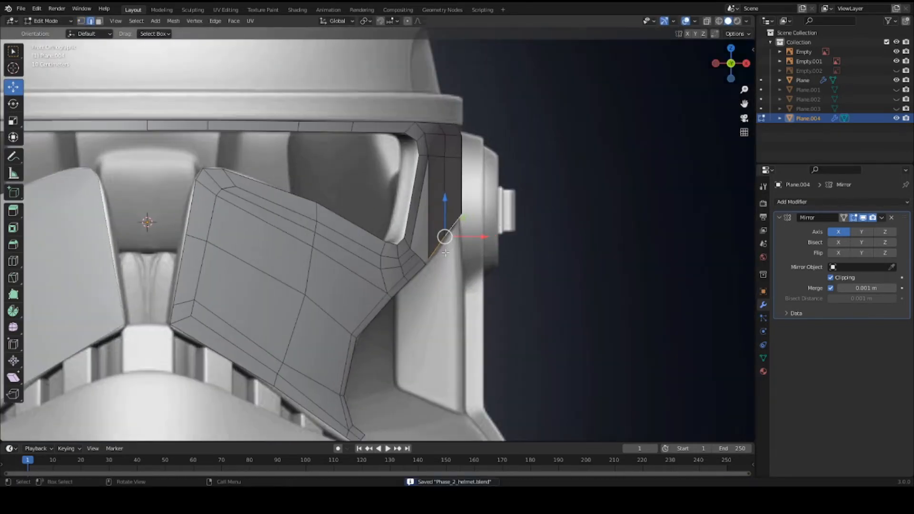
key("1")
left_click(462, 215)
key("g")
key("x")
left_click(462, 215)
key("2")
left_click(462, 186, "alt")
key("g")
key("x")
left_click(467, 184)
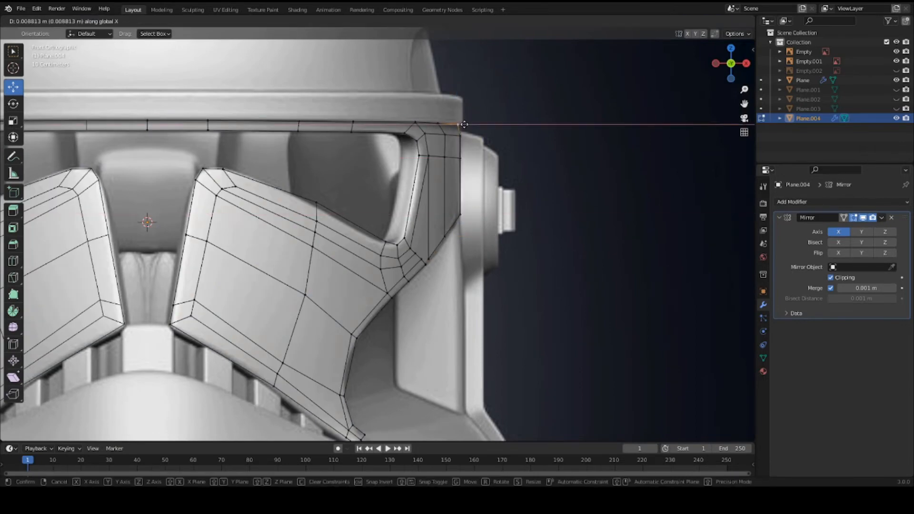
left_click(465, 124)
Step: Save the file and move the side panel's top middle vertex along X to even out its shape
key("Tab")
key("ctrl+s")
key("Tab")
key("g")
key("x")
left_click(481, 214)
key("Tab")
key("shift+z")
middle_click_drag(527, 205, 436, 217)
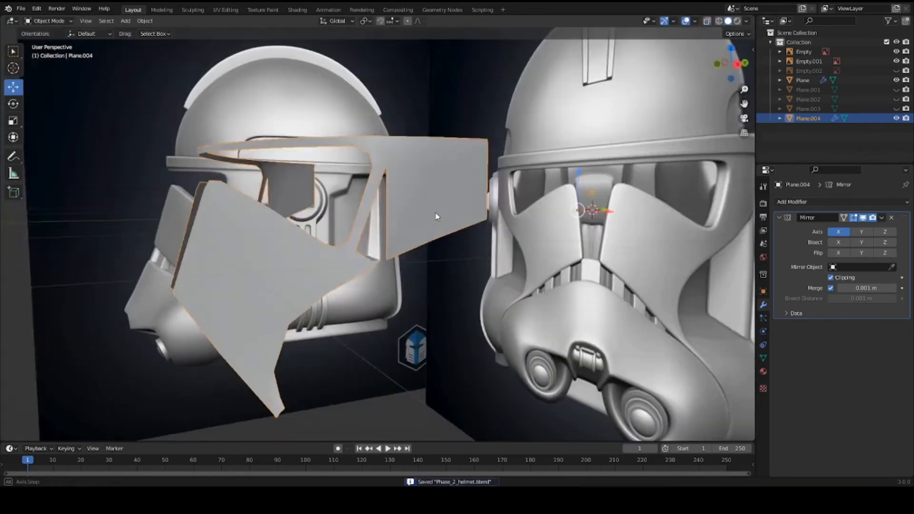
Step: Add two horizontal edge loops close to the side panel's lower edge, in line with the cheek plate's corner loops
key("Tab")
key("KP_3")
scroll(395, 340, "up", 5)
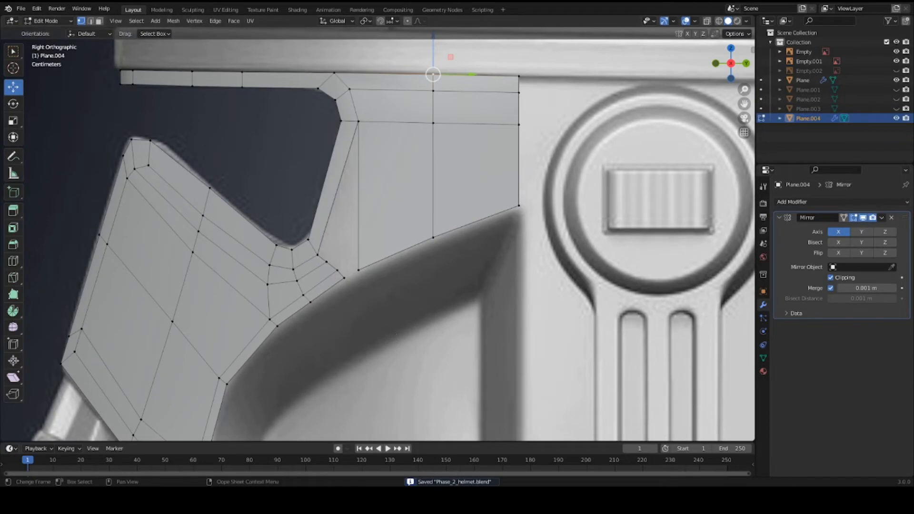
middle_click_drag(396, 335, 431, 338)
scroll(405, 310, "down", 2)
key("2")
left_click(377, 270)
scroll(393, 278, "up", 4)
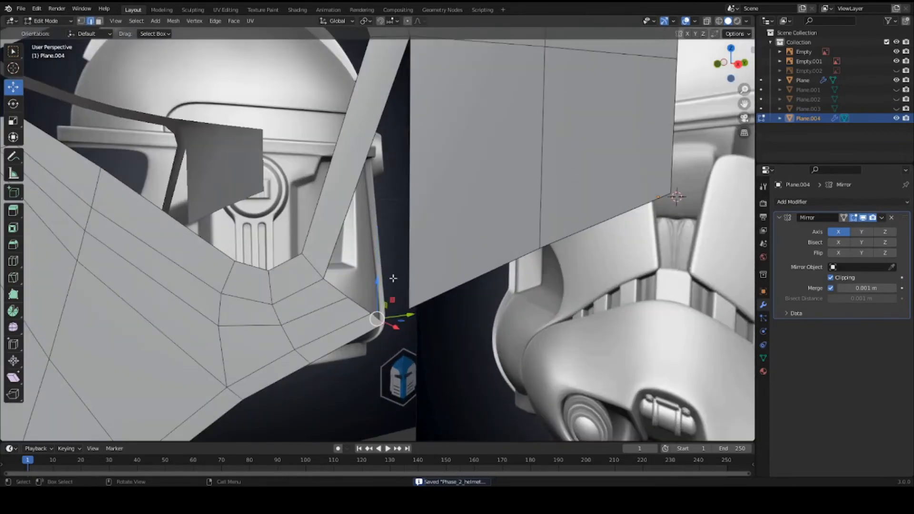
middle_click_drag(419, 254, 428, 276)
key("ctrl+z")
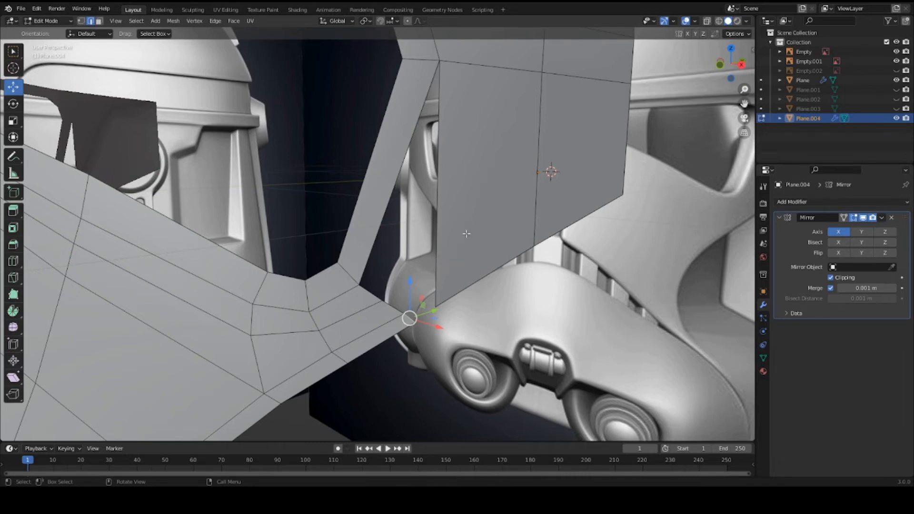
key("ctrl+r")
left_click(447, 210)
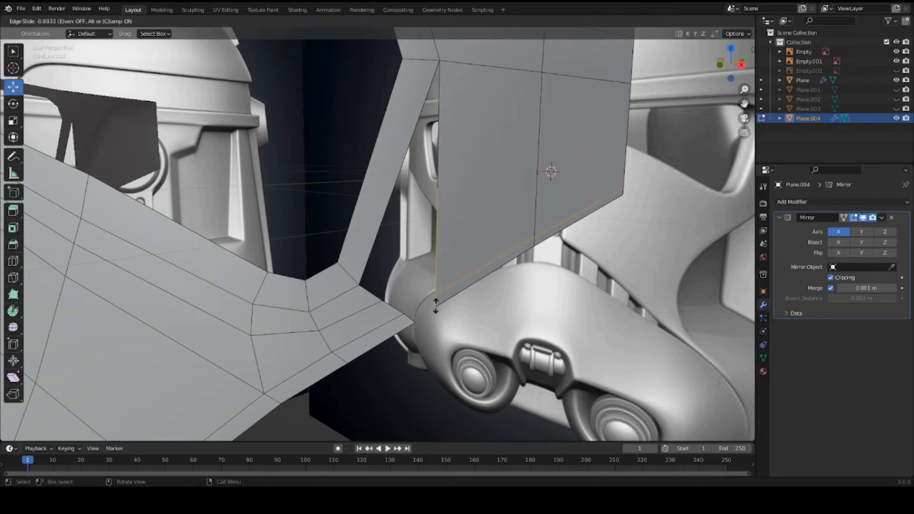
left_click(436, 306)
key("ctrl+r")
left_click(441, 219)
left_click(441, 315)
Step: Fill the gap between the cheek plate's upper corner, the visor strip and the side panel with faces
left_click(392, 310)
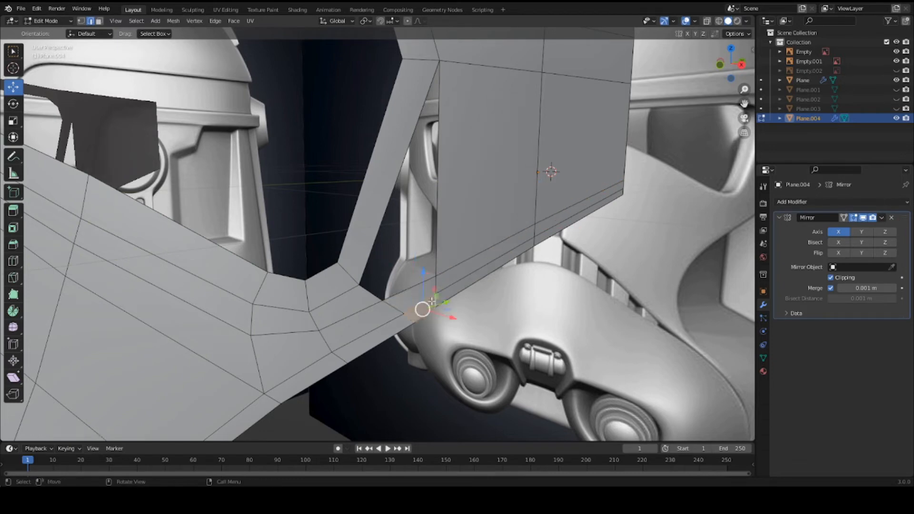
middle_click_drag(374, 295, 380, 255)
left_click(399, 222, "shift")
middle_click_drag(395, 222, 397, 269, "shift")
key("f")
middle_click_drag(374, 333, 409, 254, "shift")
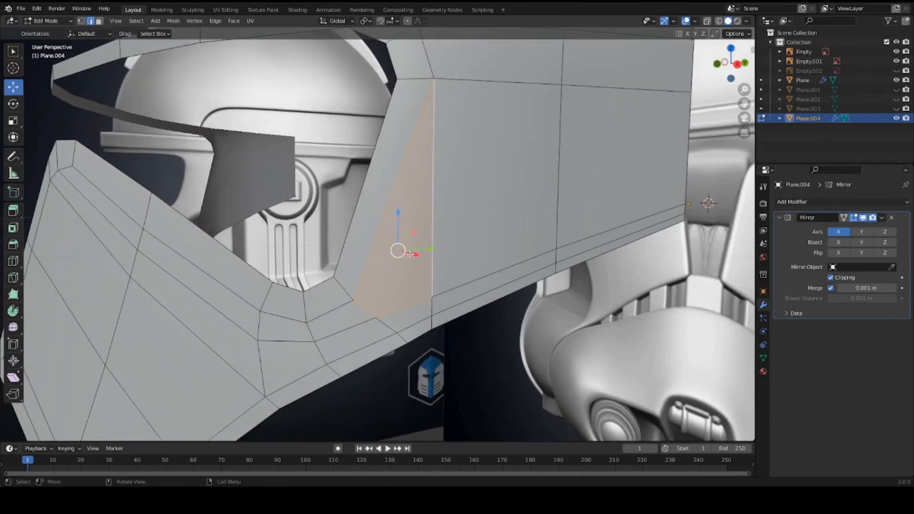
scroll(429, 163, "up", 1)
Step: Check the filled joint between the cheek plate and side panel, and save the file
key("1")
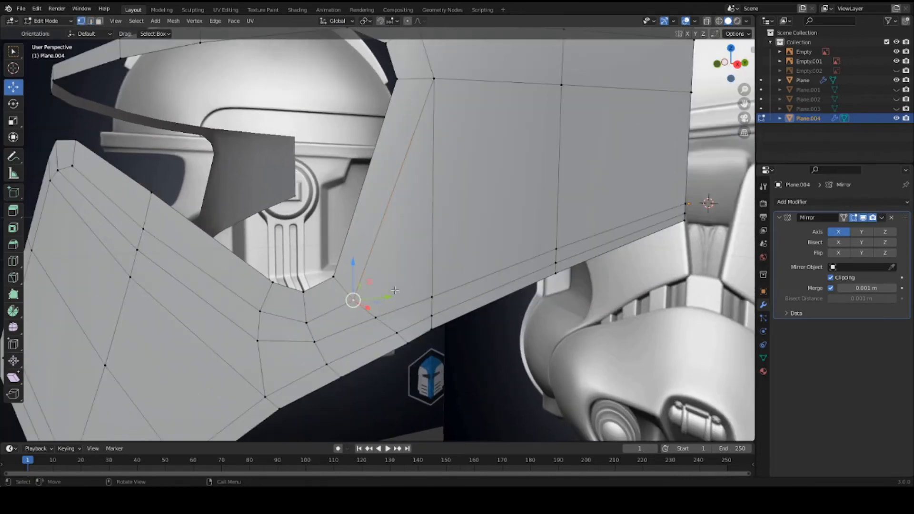
left_click(438, 314)
middle_click_drag(438, 314, 417, 265)
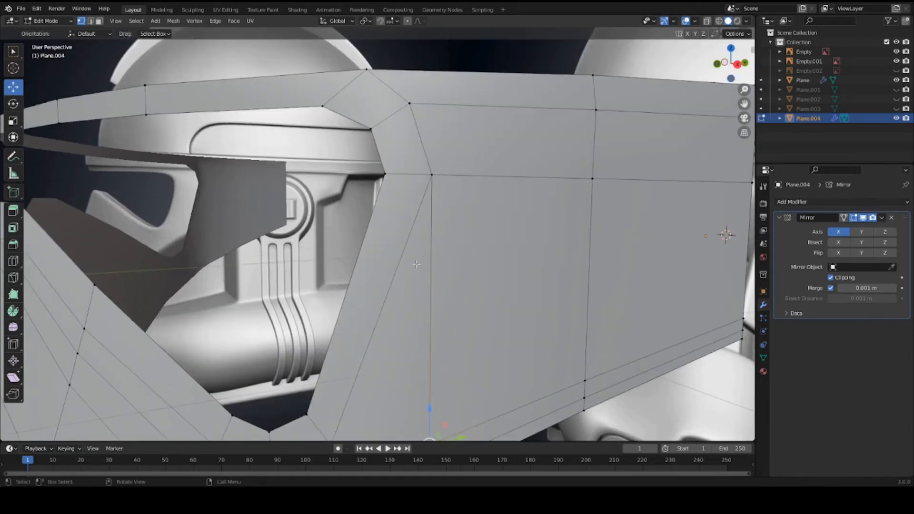
middle_click_drag(415, 183, 453, 308)
scroll(490, 273, "down", 3)
key("Tab")
scroll(490, 274, "down", 2)
key("ctrl+s")
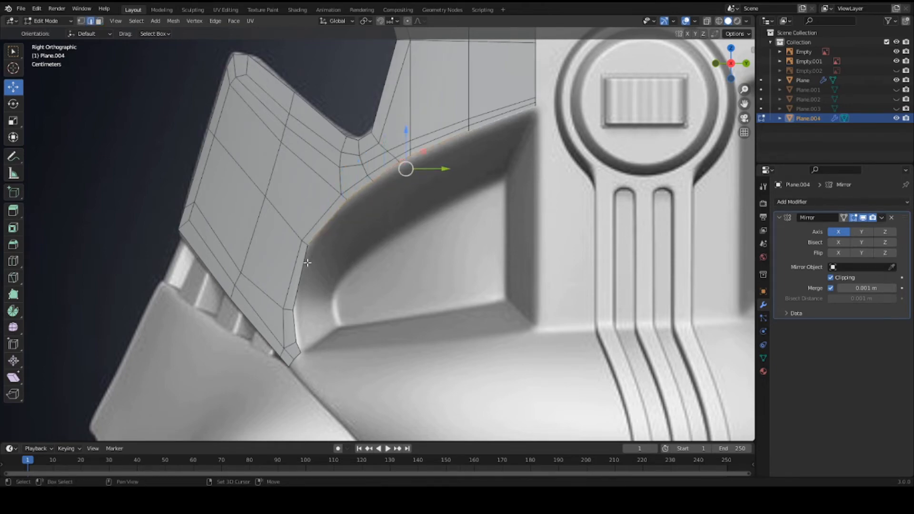
Step: In the side view, extrude the edge chain along the cheek recess's upper rim down along Z to the recess's inner edge
scroll(421, 322, "down", 6)
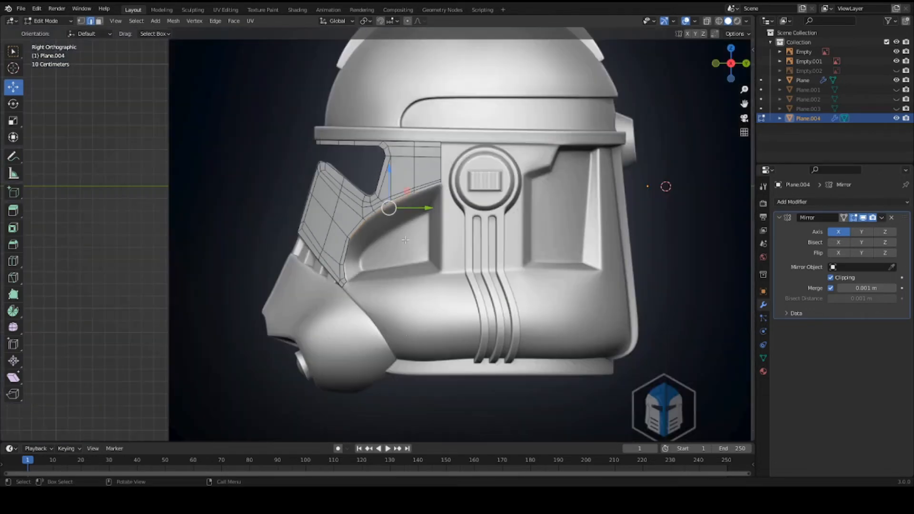
scroll(300, 282, "up", 3)
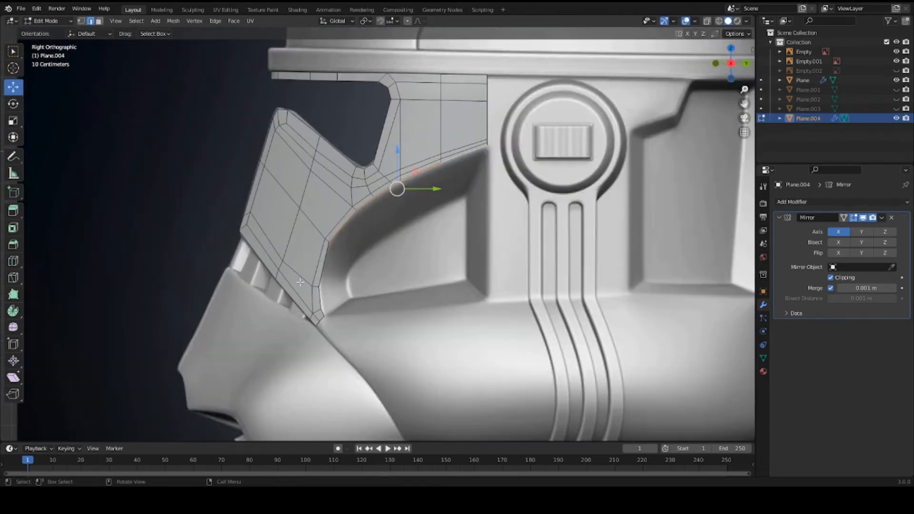
scroll(326, 271, "up", 4)
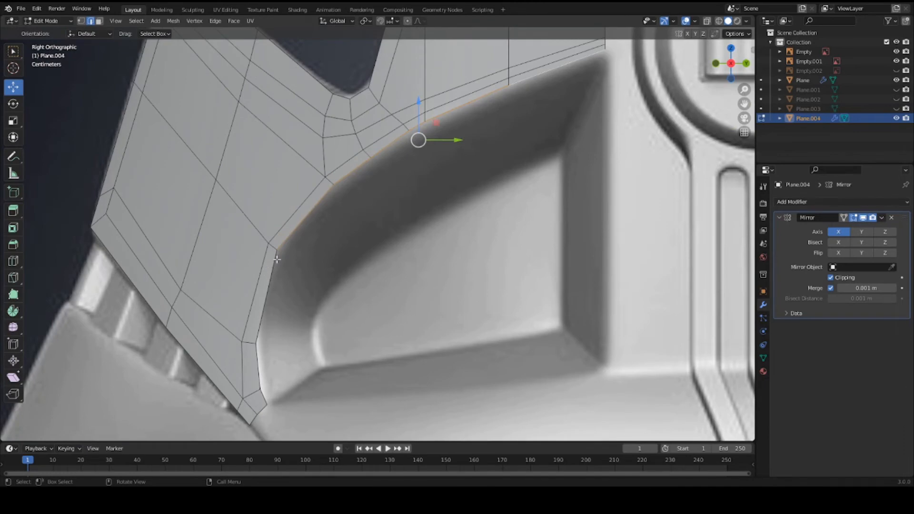
scroll(420, 202, "down", 2)
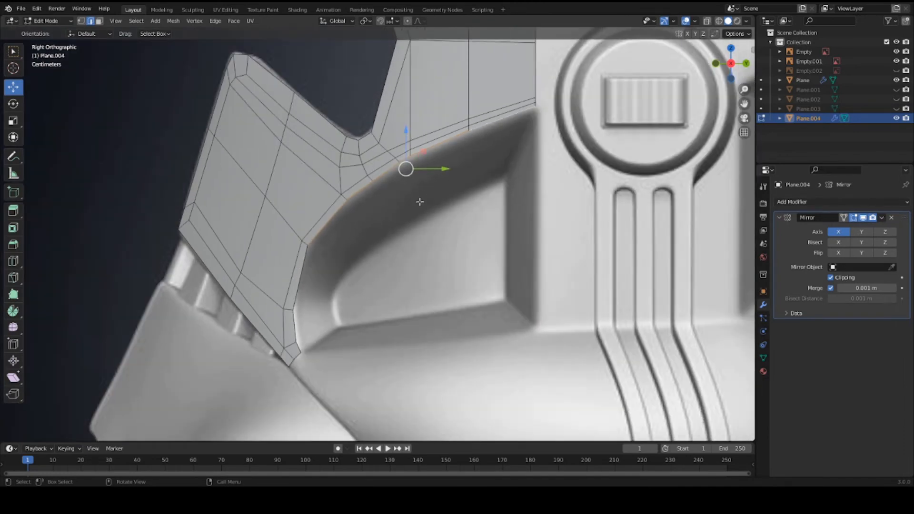
key("g")
key("z")
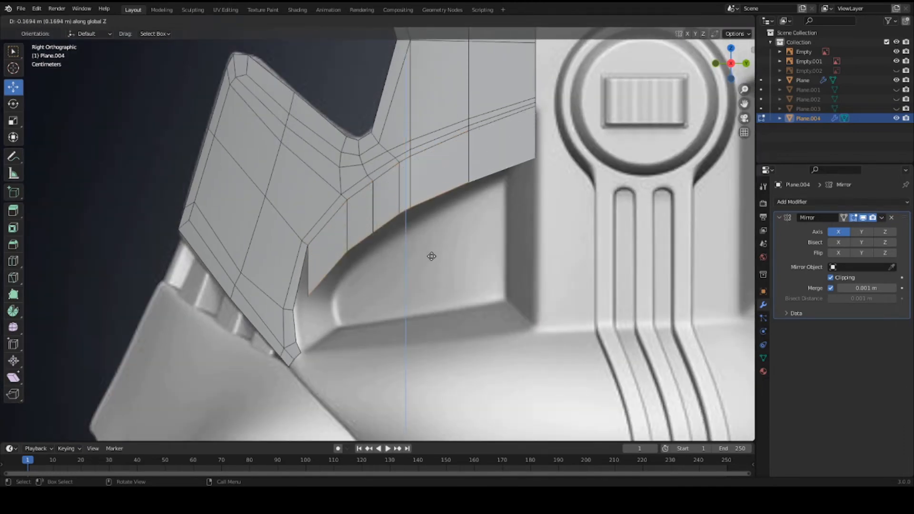
left_click(405, 278)
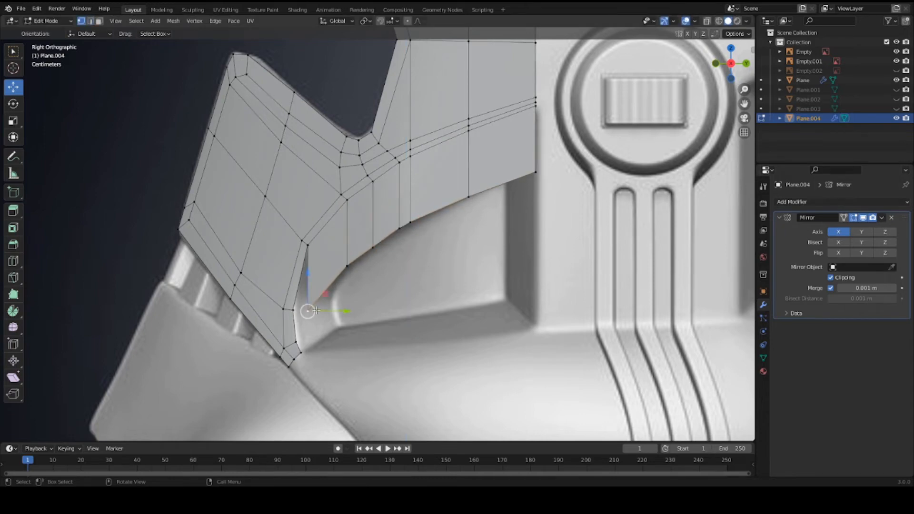
Step: Move the extruded strip's lower vertices to follow the curved inner edge of the cheek recess back to its rear end
key("g")
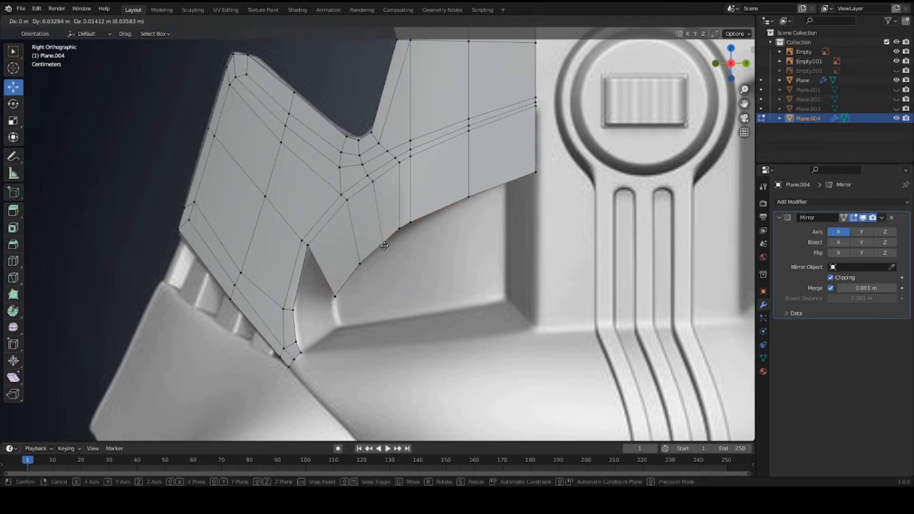
left_click(385, 246)
key("1")
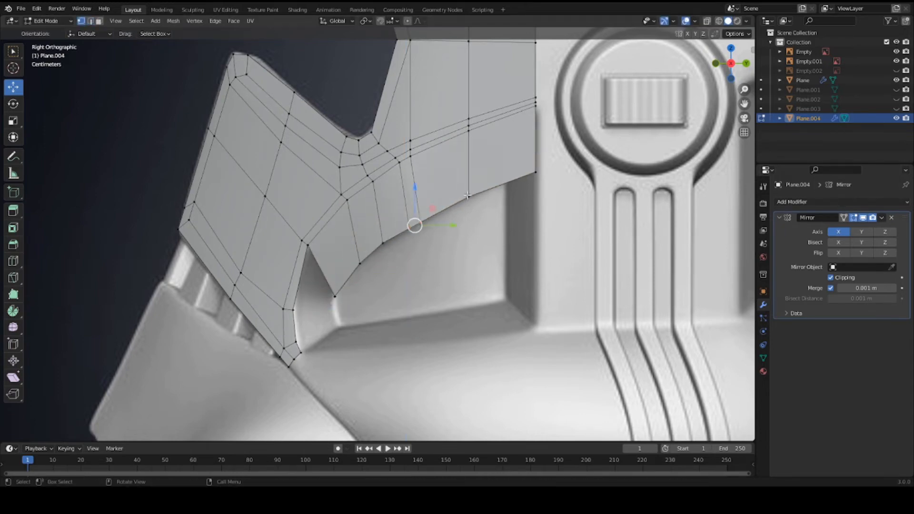
left_click(535, 173)
key("g")
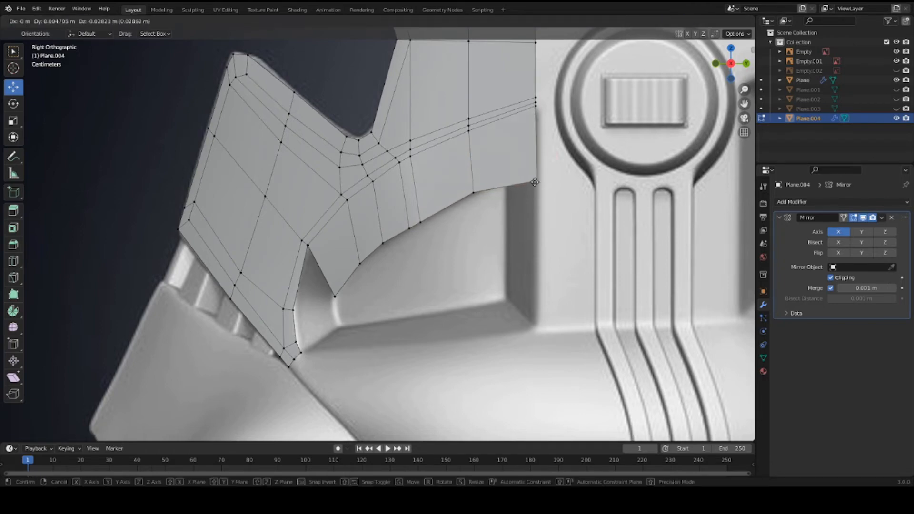
left_click(537, 182)
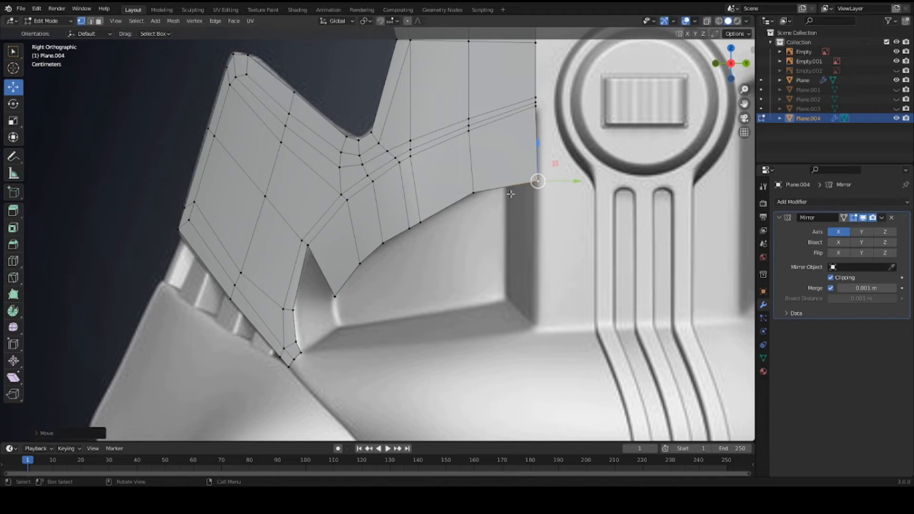
Step: Add a vertical edge loop near the side panel's rear edge and move its lowest vertex to the recess's inner upper corner
scroll(493, 148, "down", 1)
left_click(481, 144)
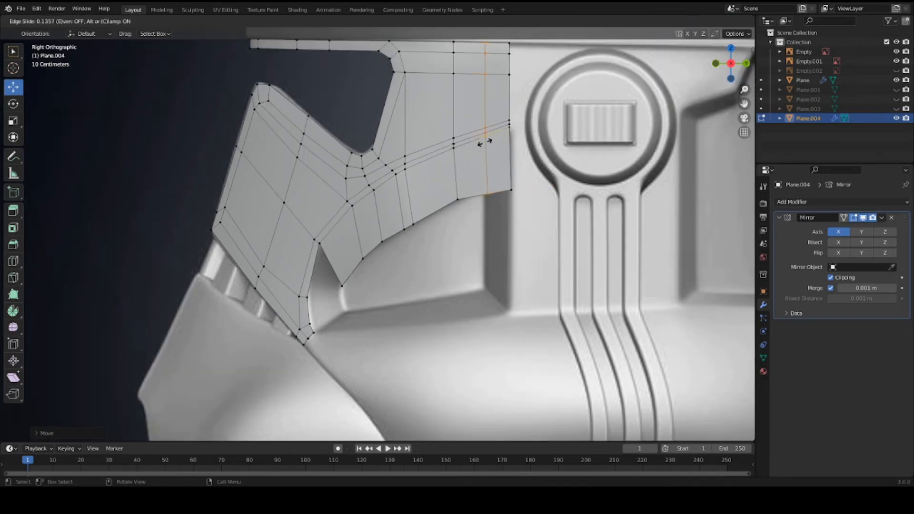
left_click(485, 142)
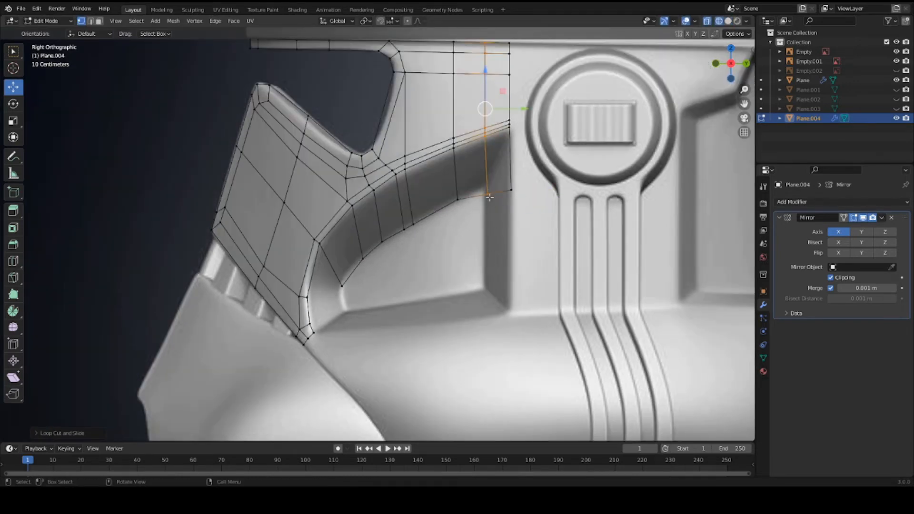
left_click(488, 195)
scroll(505, 142, "up", 1)
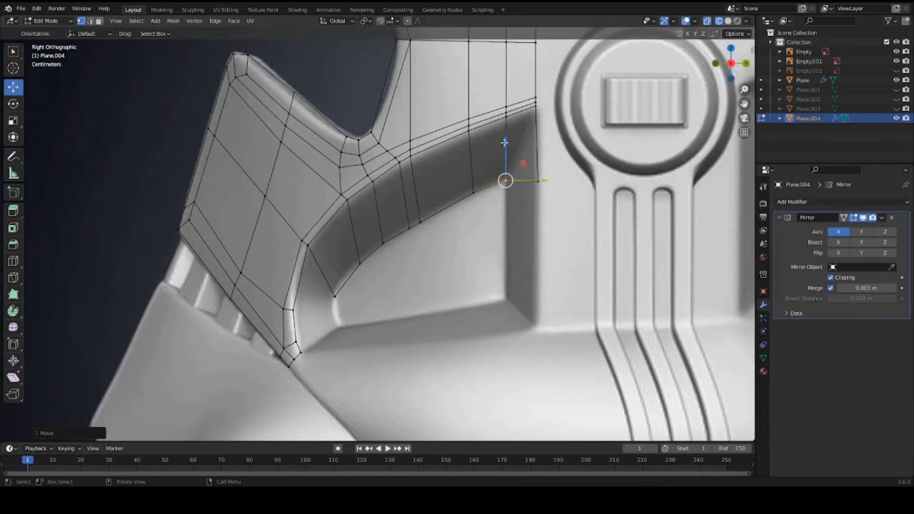
Step: Move the new loop's vertices at the recess's upper rim along Y towards the rear corner
left_click(508, 113)
key("g")
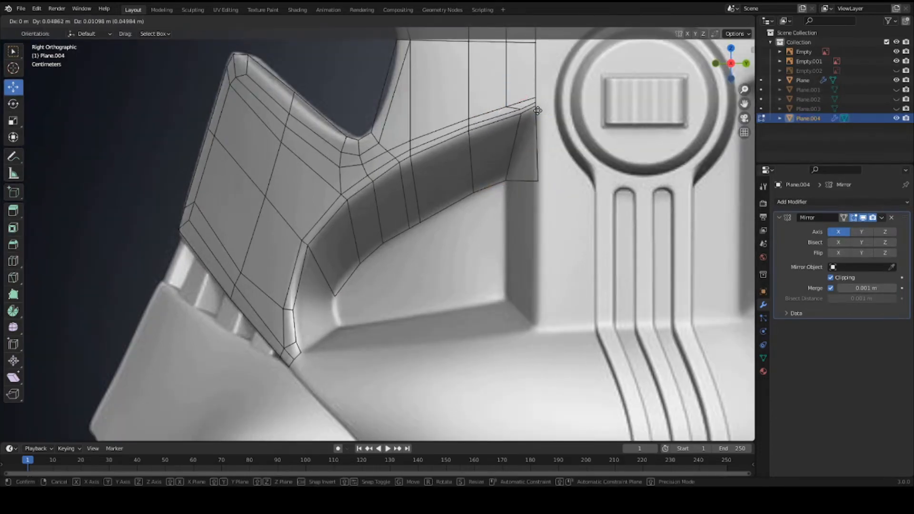
key("y")
left_click(510, 104)
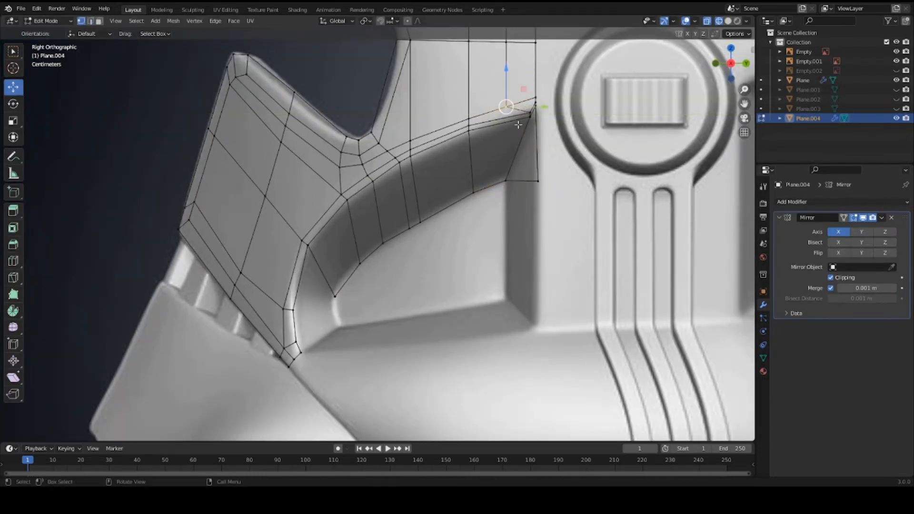
scroll(518, 124, "down", 1)
key("g")
key("y")
left_click(534, 130)
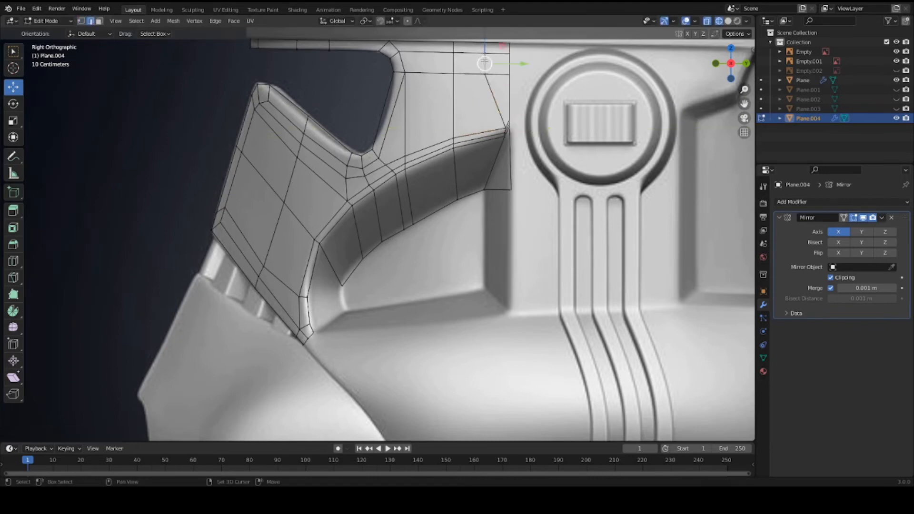
Step: Move the loop's upper edges along Y until they sit close to the side panel's rear edge
key("g")
key("y")
left_click(512, 129)
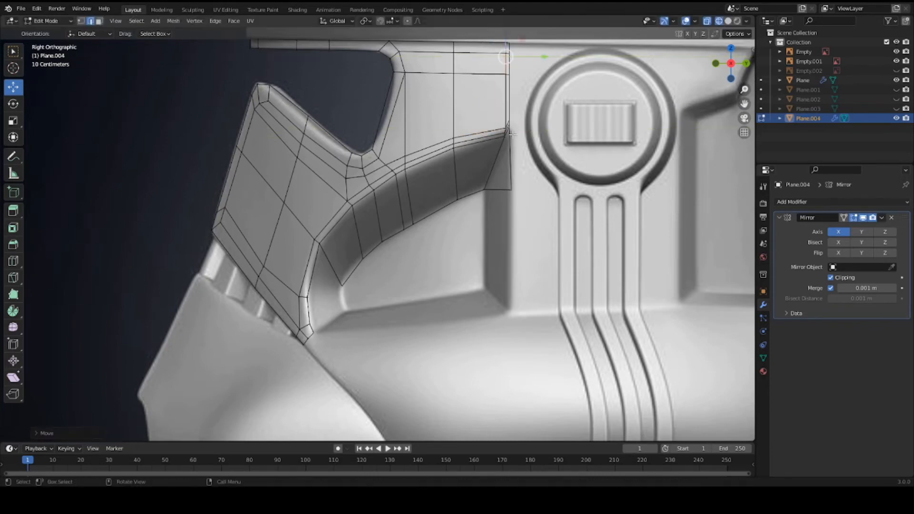
scroll(505, 135, "up", 2)
middle_click_drag(533, 147, 475, 270, "shift")
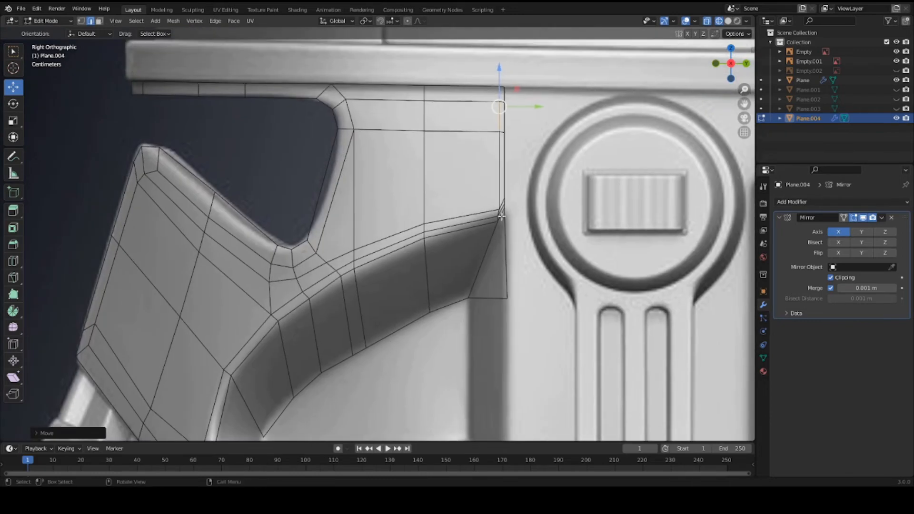
Step: Move the vertices and edges at the recess rim's upper rear corner to line up with the side panel's rear edge
key("g")
left_click(530, 213)
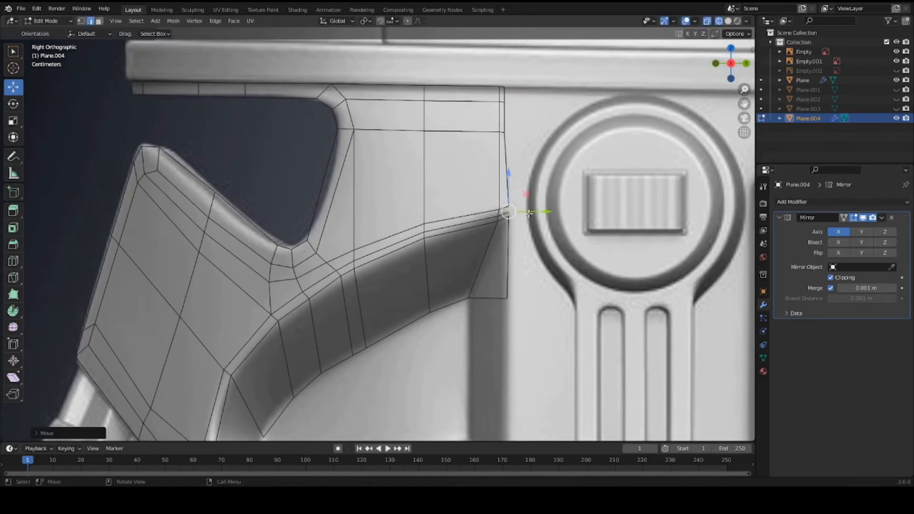
key("g")
left_click(501, 223)
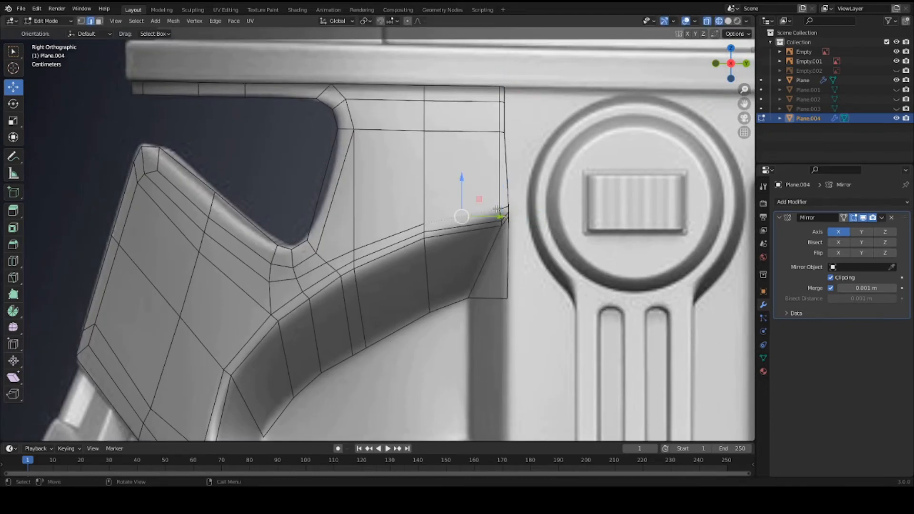
key("g")
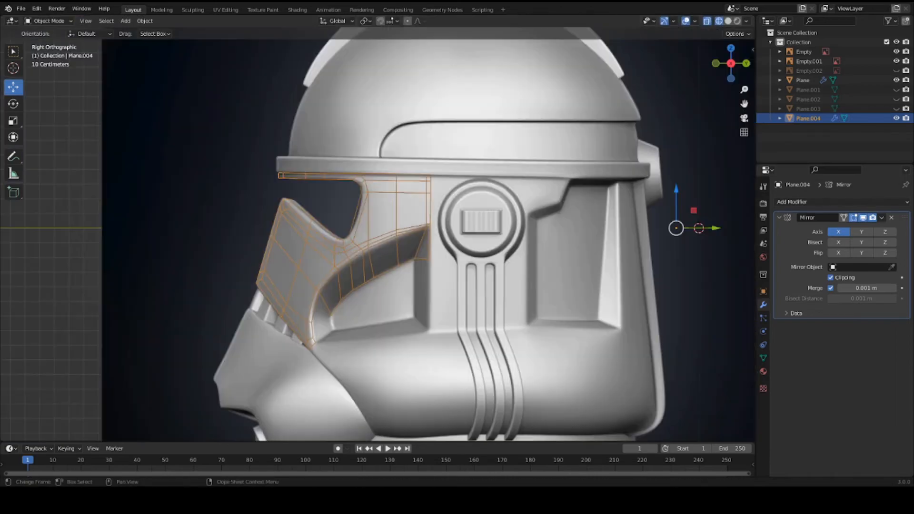
scroll(382, 316, "up", 3)
key("Tab")
key("2")
key("a")
key("a")
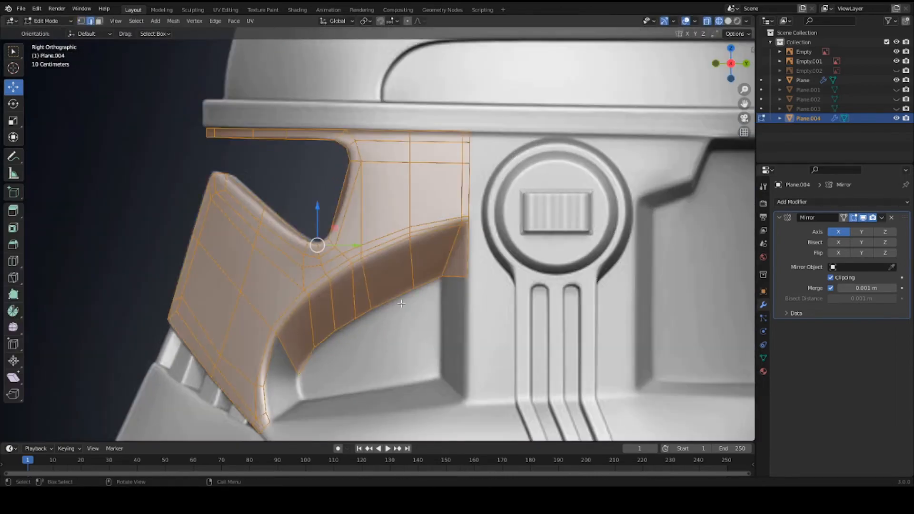
left_click(382, 303, "alt")
middle_click_drag(382, 303, 441, 288)
key("KP_1")
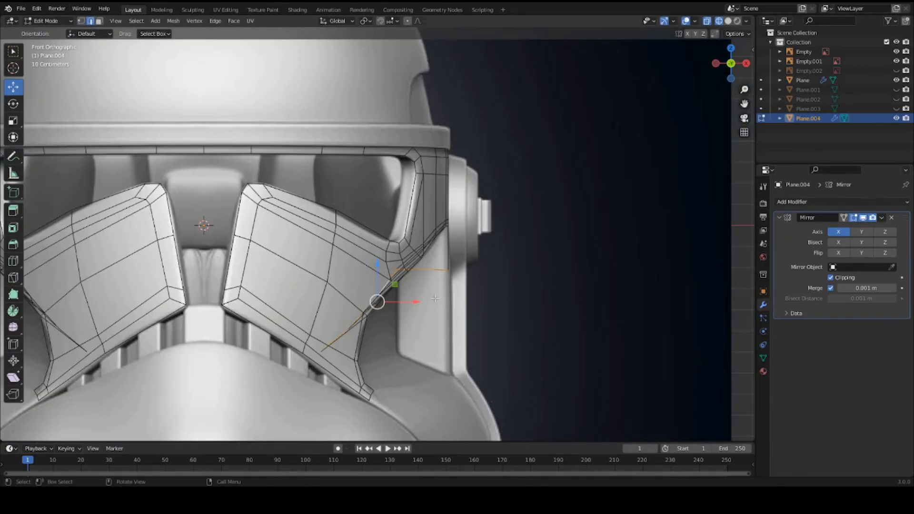
scroll(434, 292, "up", 1)
key("g")
key("x")
right_click(448, 296)
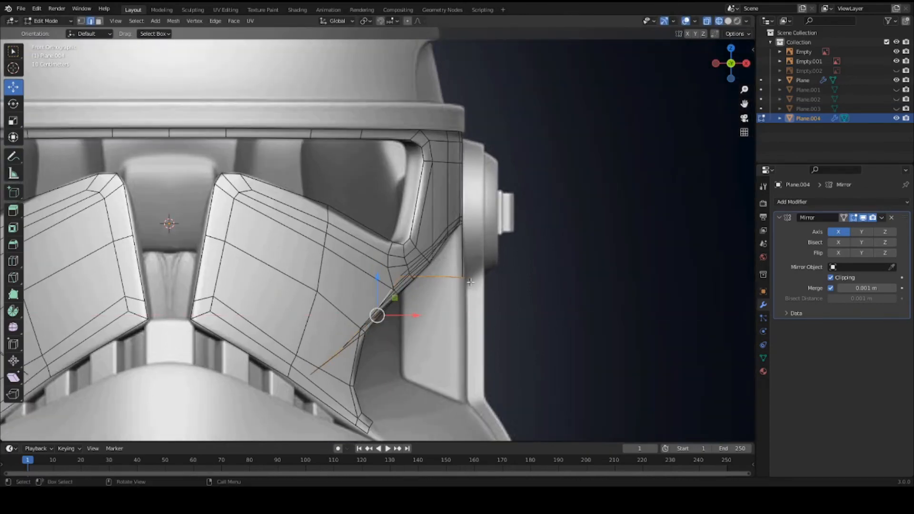
Step: In front view, move the recess strip's inner corner vertex along X to meet the cheek recess edge in the reference
key("1")
left_click(471, 276)
key("g")
key("x")
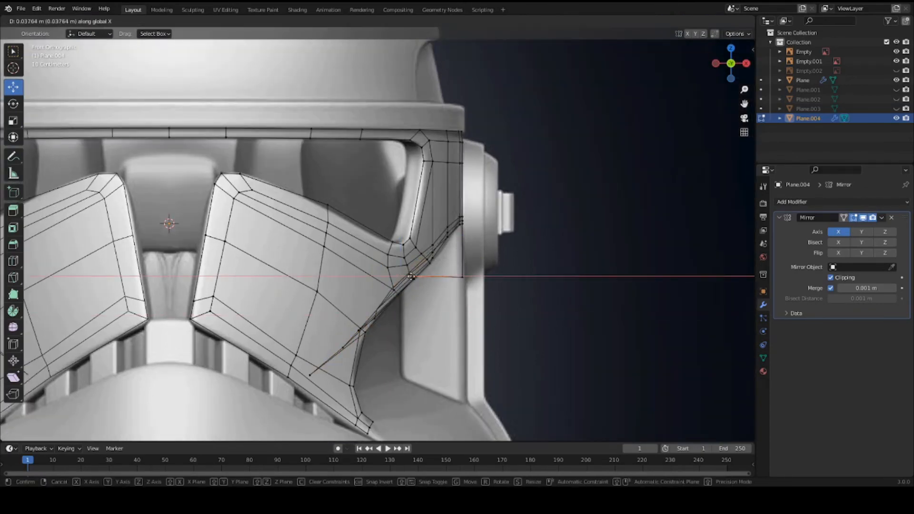
left_click(410, 277)
Step: Move the recess strip's foremost lower vertex along X towards the cheek plate's outer edge
left_click(378, 326)
middle_click_drag(378, 325, 336, 316)
left_click(305, 355)
middle_click_drag(304, 355, 275, 376)
left_click(267, 384)
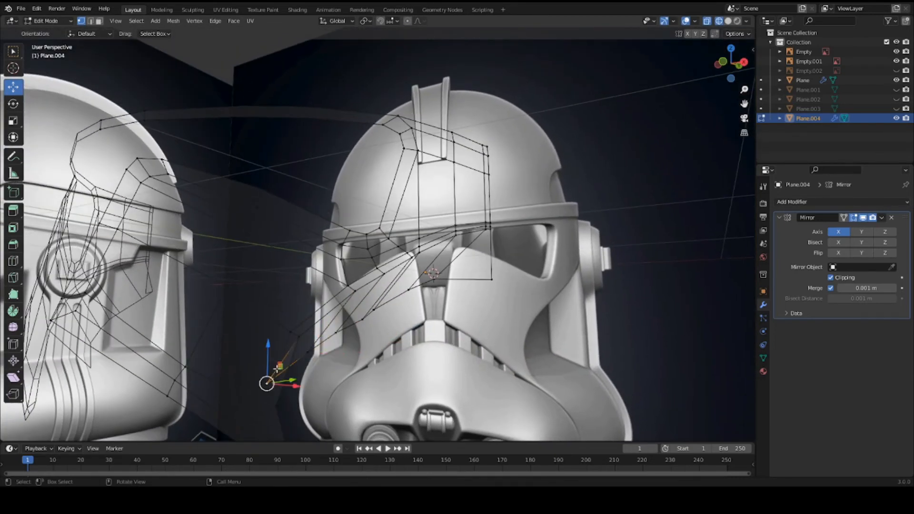
key("KP_1")
key("g")
key("x")
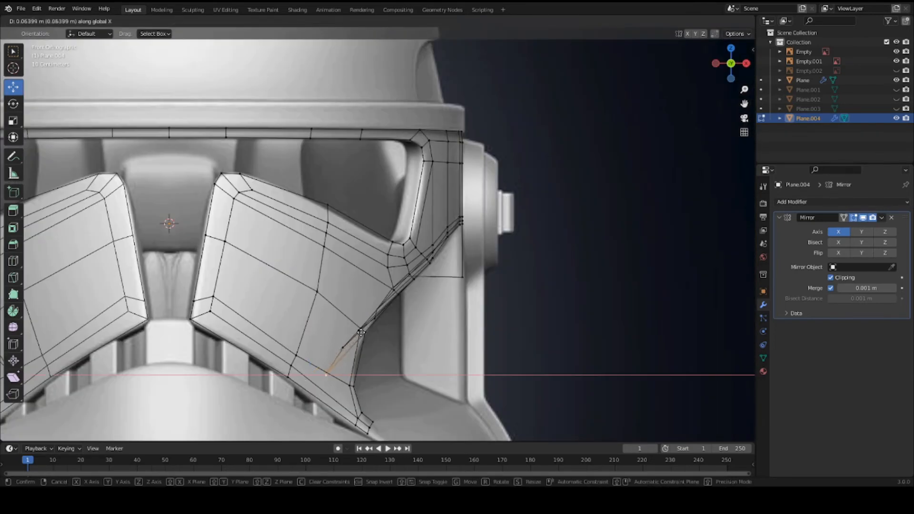
left_click(361, 334)
Step: Move the next two lower vertices of the recess strip along X so they run close to the cheek rim
left_click(344, 346)
key("g")
key("x")
left_click(347, 340)
left_click(360, 331)
key("g")
key("x")
left_click(358, 331)
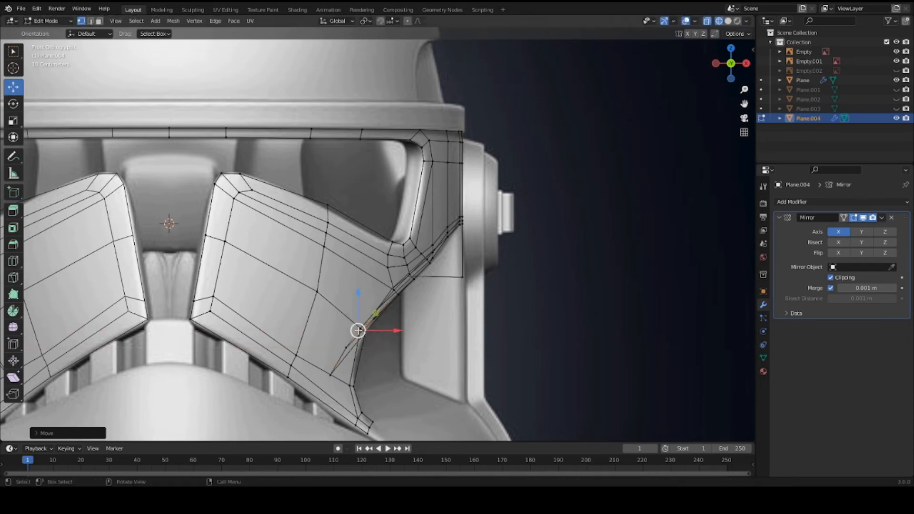
Step: Shift the recess strip's middle lower vertex along X so it tucks in beside the cheek rim
scroll(379, 327, "up", 4)
key("g")
key("x")
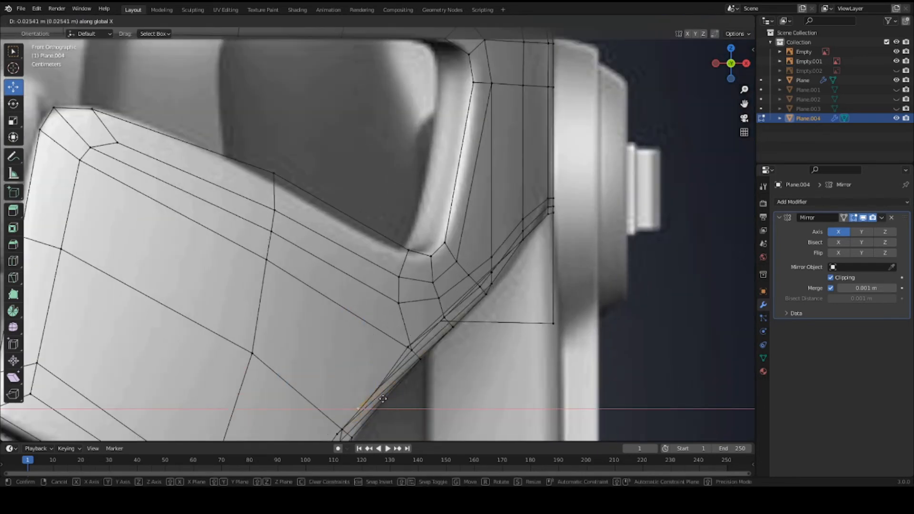
left_click(383, 399)
left_click(420, 359)
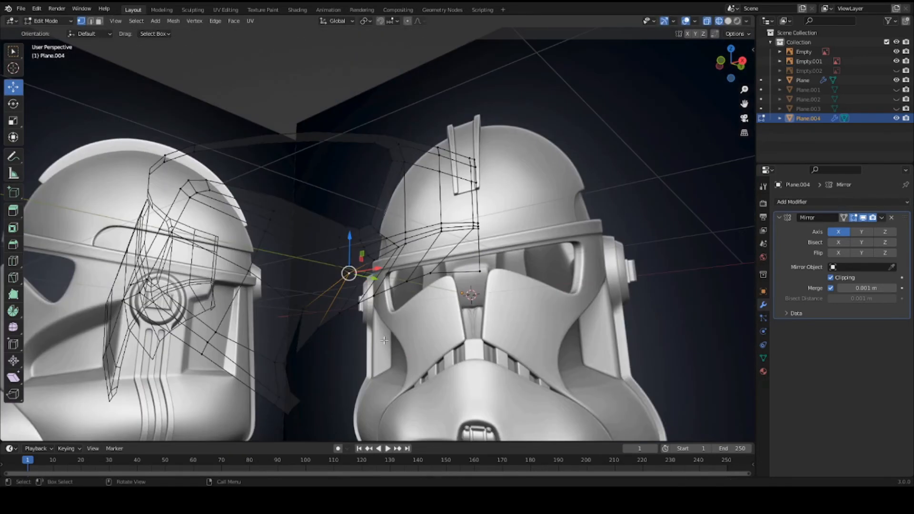
Step: Leave mesh editing, switch the viewport from wireframe to solid shading, and save the file
key("Tab")
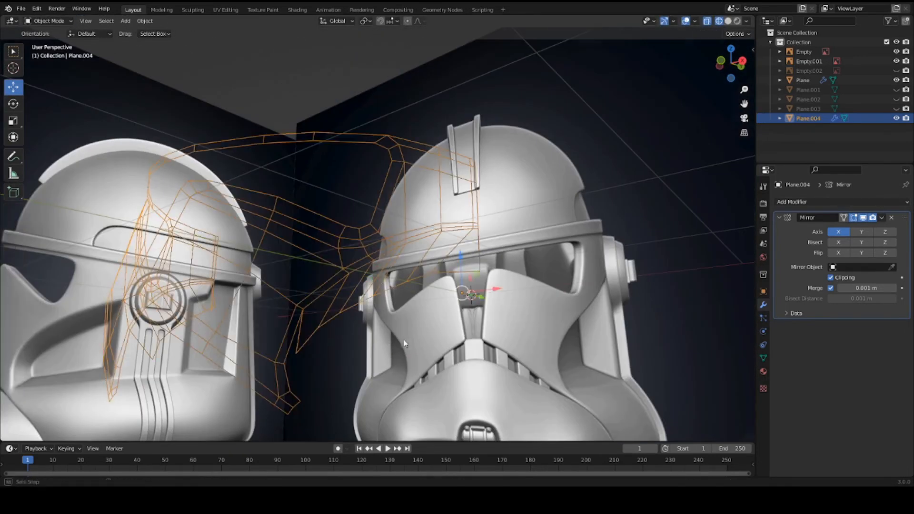
middle_click_drag(404, 344, 313, 380)
key("shift+z")
mouse_move(395, 372)
middle_mouse_down()
mouse_move(360, 368)
mouse_move(500, 363)
mouse_move(360, 362)
middle_mouse_up()
key("ctrl+s")
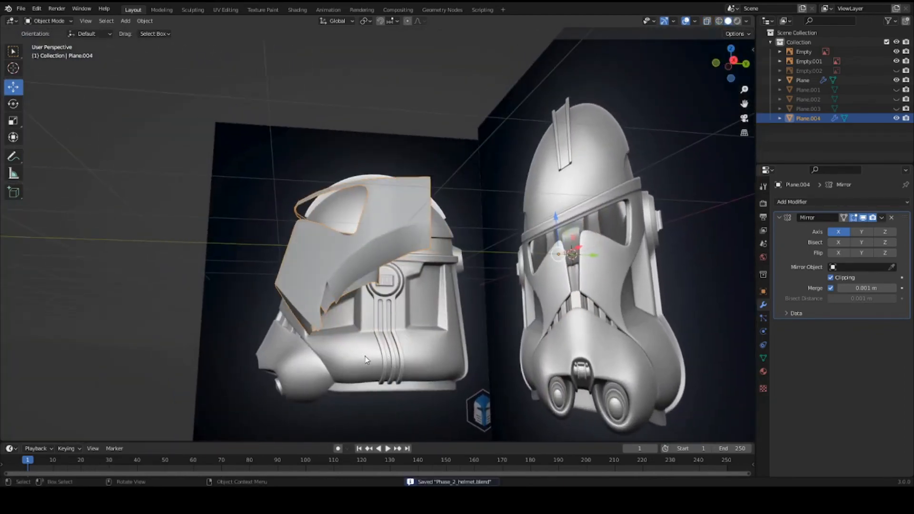
Step: In side view, move the recess strip's foremost lower vertices onto the curved inner edge of the reference recess
scroll(361, 358, "up", 5)
key("KP_3")
key("Tab")
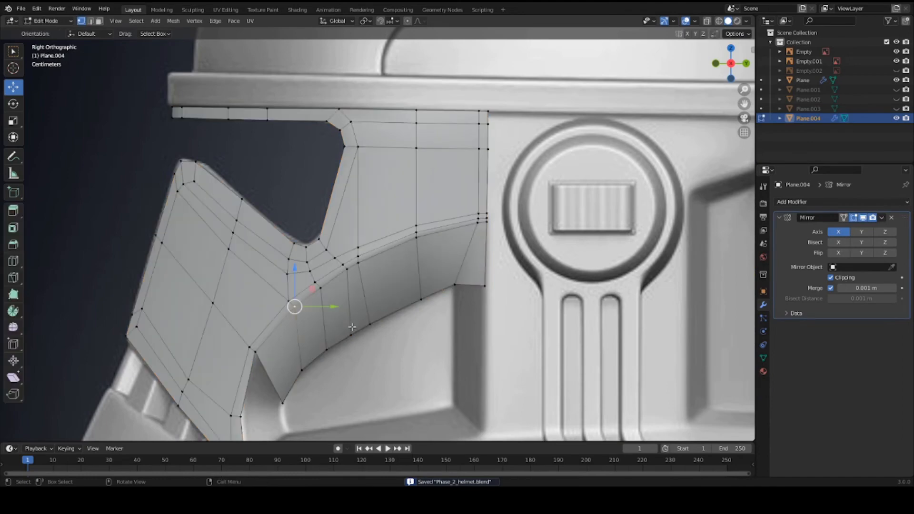
left_click(300, 367)
key("g")
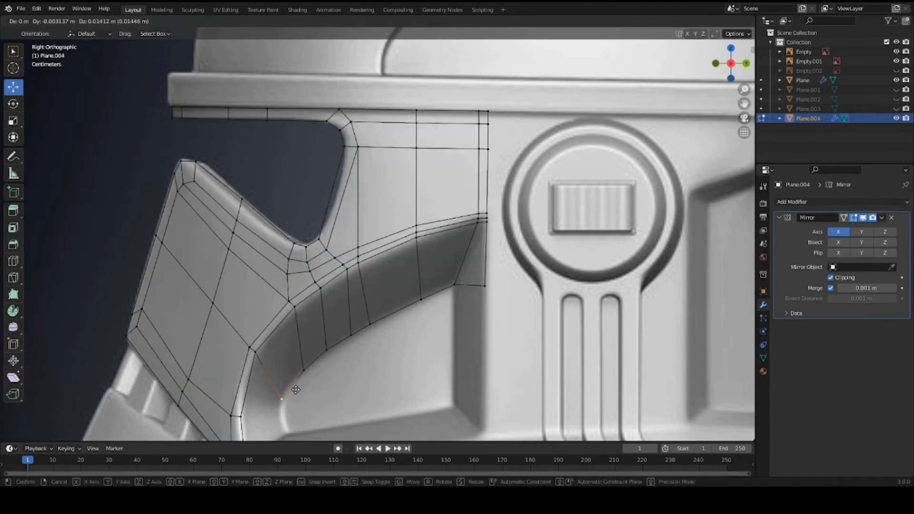
left_click(303, 377)
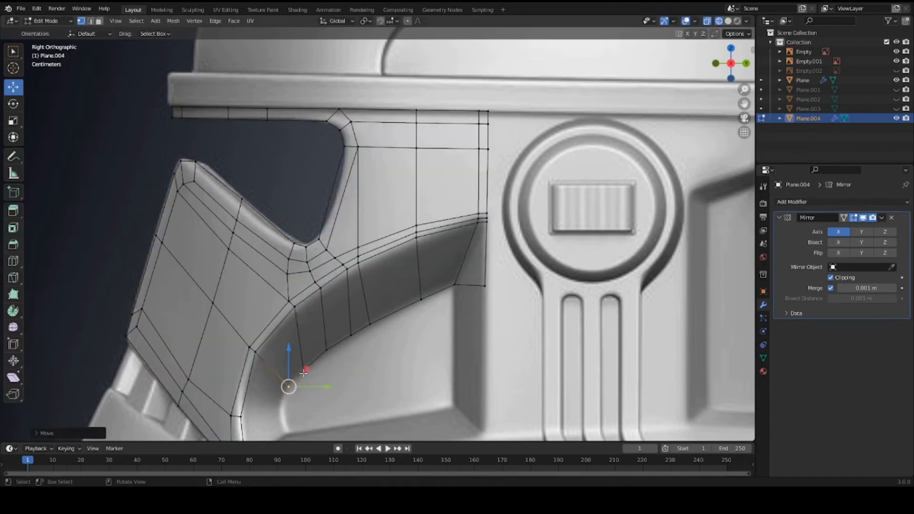
key("g")
left_click(373, 322)
Step: Fine-tune the strip's middle lower vertex so it sits on the recess's curved inner edge
left_click(350, 335)
key("g")
left_click(350, 333)
key("g")
left_click(351, 334)
key("g")
left_click(365, 332)
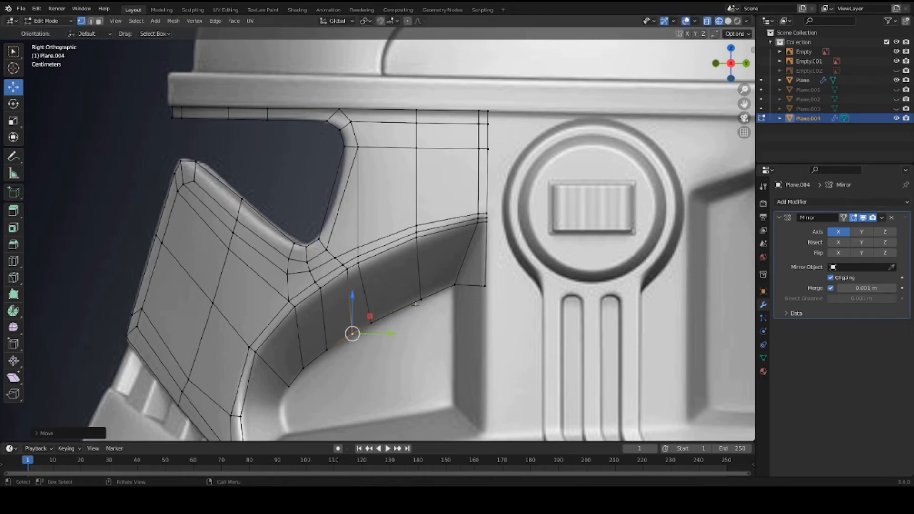
Step: Move the strip's lower vertices nearer the rear onto the recess's inner edge and save the file
left_click(418, 306)
key("g")
left_click(418, 303)
left_click(370, 334)
key("g")
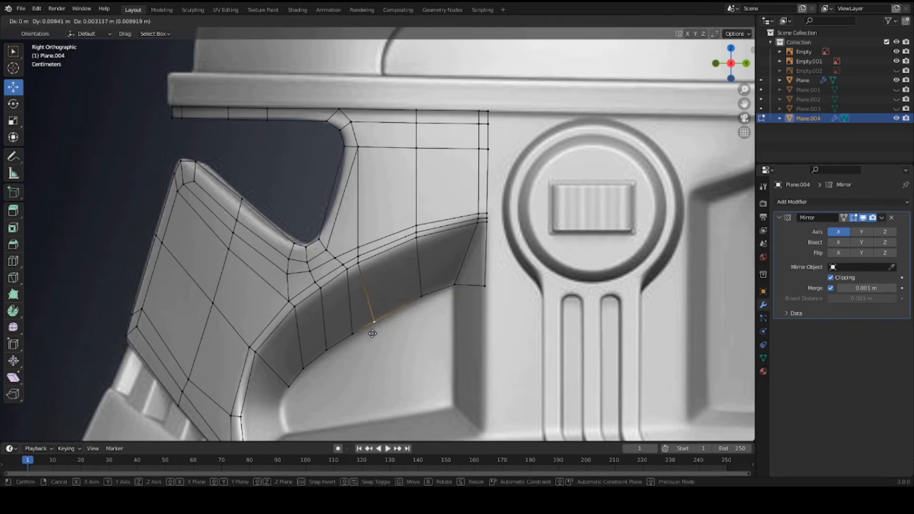
left_click(373, 333)
scroll(358, 327, "down", 2)
key("g")
key("g")
left_click(371, 311)
key("Tab")
scroll(377, 345, "down", 2)
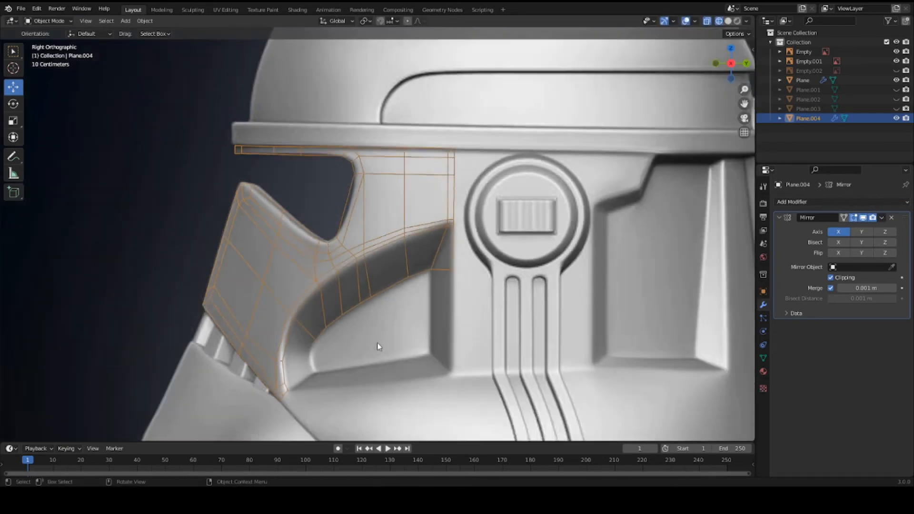
key("ctrl+s")
Step: Fill the gap between the cheek plate's inner rim and the recess back panel's front edge with faces
scroll(378, 346, "up", 1)
key("Tab")
key("2")
scroll(335, 324, "up", 5)
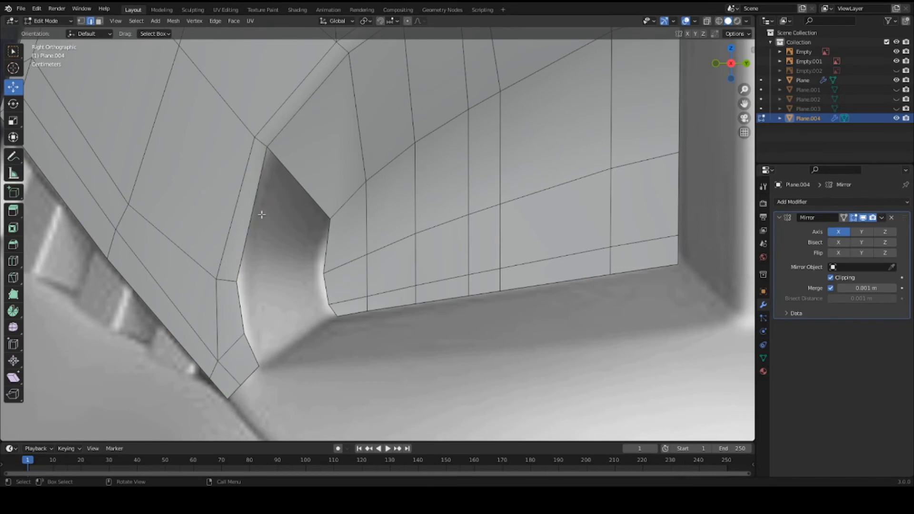
left_click(254, 212)
left_click(327, 245, "shift")
key("f")
left_click(241, 307)
left_click(326, 289, "shift")
key("f")
left_click(252, 350)
scroll(345, 307, "down", 6)
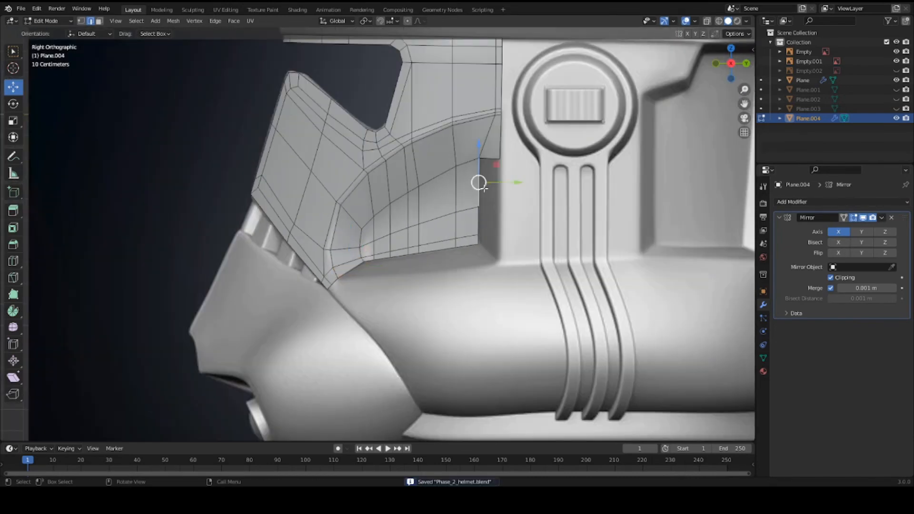
Step: Extrude the recess back panel's vertical rear edges along Y to the side panel's rear edge
scroll(484, 188, "up", 1)
left_click(502, 240, "ctrl")
key("e")
key("Escape")
key("g")
key("y")
left_click(532, 242)
Step: Move the extruded wall's lowest rear vertex down along Z to the recess's lower rear corner
key("1")
left_click(522, 250)
key("g")
key("z")
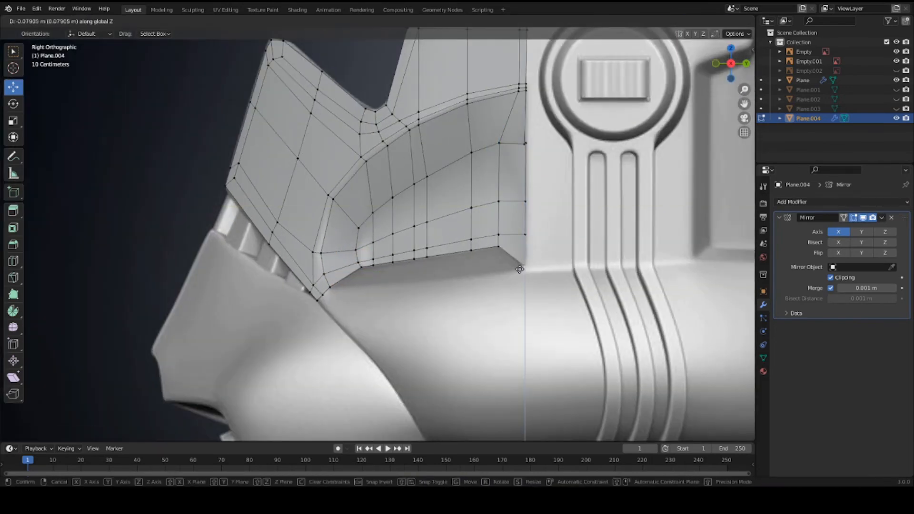
left_click(520, 270)
Step: Merge the extruded wall's top rear vertex with the strip's rear corner vertex using At Last
scroll(558, 255, "up", 3)
key("m")
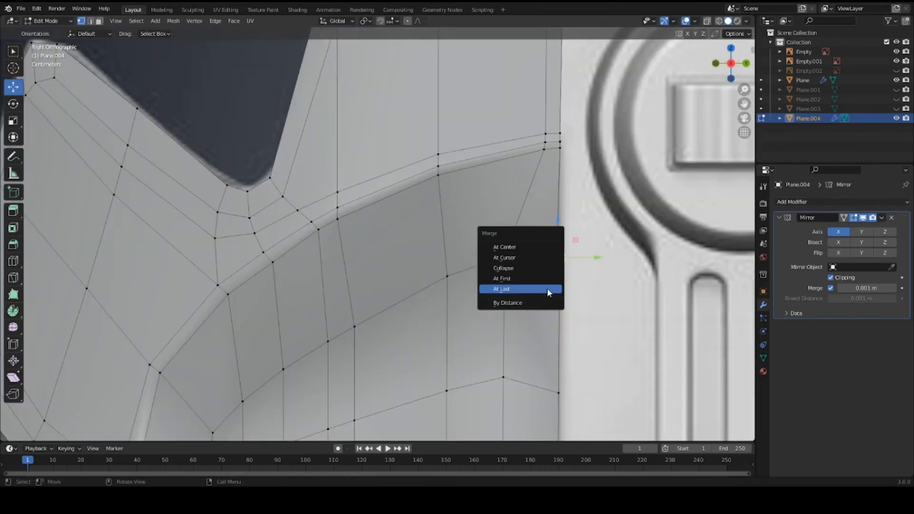
left_click(547, 287)
scroll(483, 324, "down", 3)
Step: In front view, move the recess rear wall's outer edge along X to match the reference helmet's side
key("1")
scroll(479, 318, "up", 2)
key("g")
key("x")
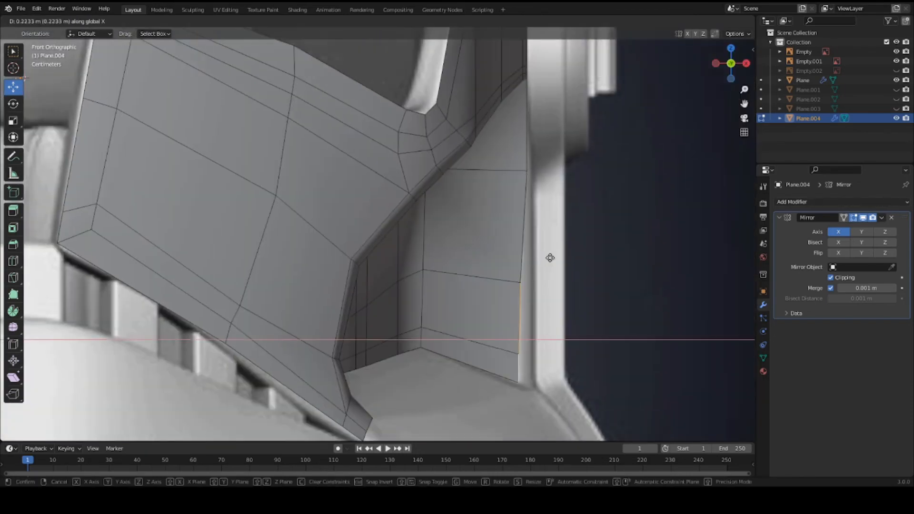
left_click(526, 179)
Step: Move the rear wall's bottom outer vertex along X into line with the edge above and save the file
left_click(528, 384)
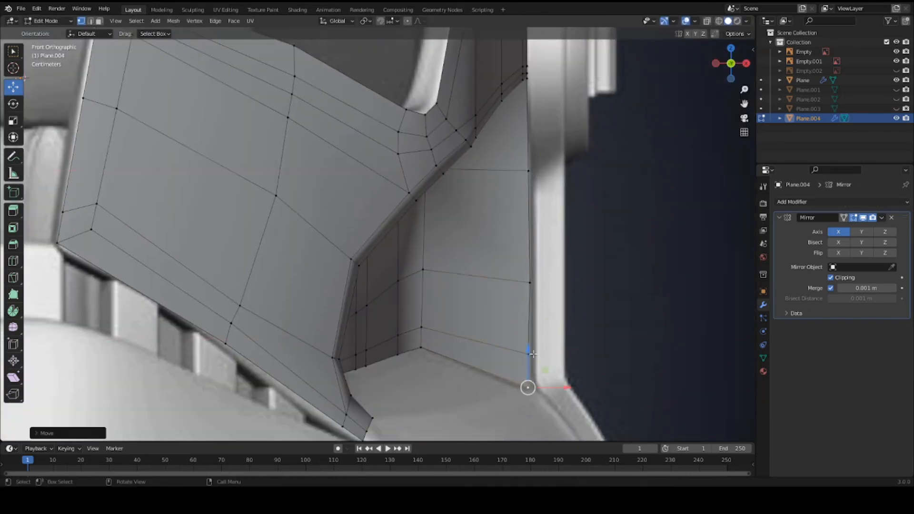
key("g")
key("x")
left_click(526, 351)
scroll(525, 350, "down", 3)
key("Tab")
key("ctrl+s")
Step: Fill the recess floor with a face spanning from the cheek plate's lower inner edge to the rear wall's bottom edge
middle_click_drag(524, 349, 430, 306)
key("Tab")
key("Tab")
scroll(389, 308, "down", 4)
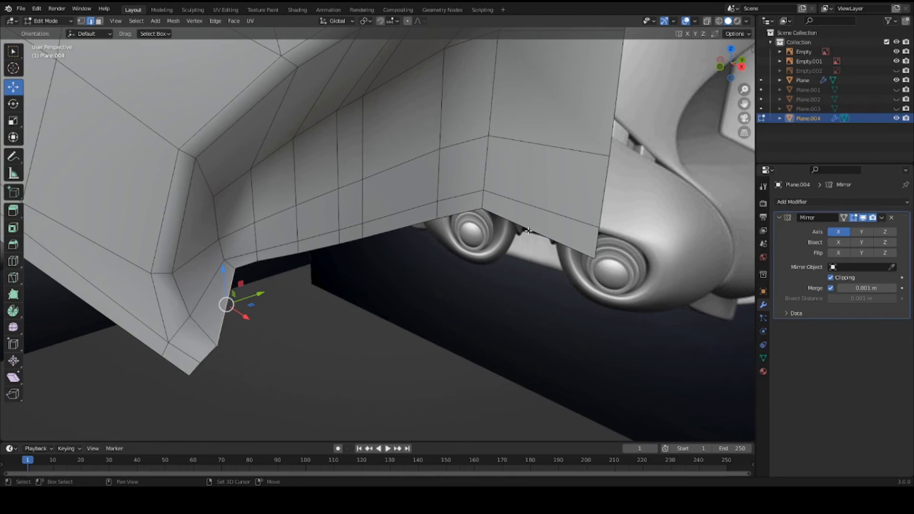
left_click(529, 231, "shift")
key("f")
middle_click_drag(526, 234, 507, 253)
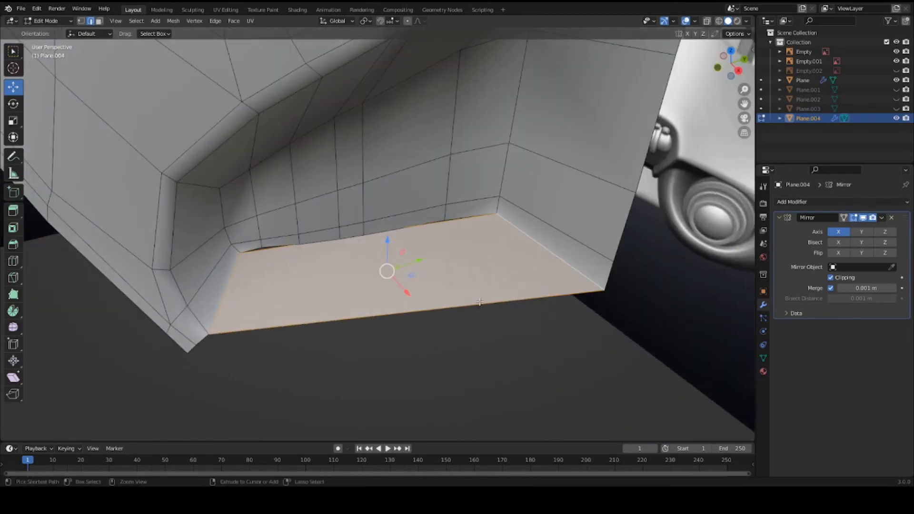
Step: Add five edge loops across the recess floor face, spaced to match the back panel's vertical edges
key("ctrl+r")
double_click(458, 296)
key("ctrl+r")
left_click(404, 304)
left_click(470, 313)
key("ctrl+r")
key("ctrl+r")
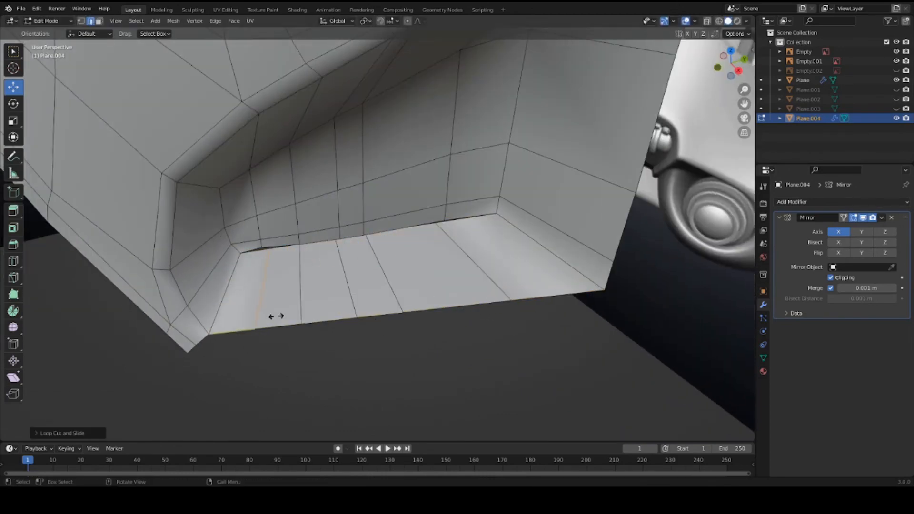
left_click(274, 316)
Step: Merge the floor loops' inner end vertices near the rear with the matching bottom vertices of the back panel
middle_click_drag(381, 281, 326, 256)
key("1")
left_click(439, 257)
left_click(454, 261, "shift")
key("m")
left_click(465, 305)
middle_click_drag(466, 305, 370, 254)
key("m")
left_click(335, 262)
Step: Merge the floor's inner vertex near the front of the recess with the back panel vertex beside it
left_click(260, 254)
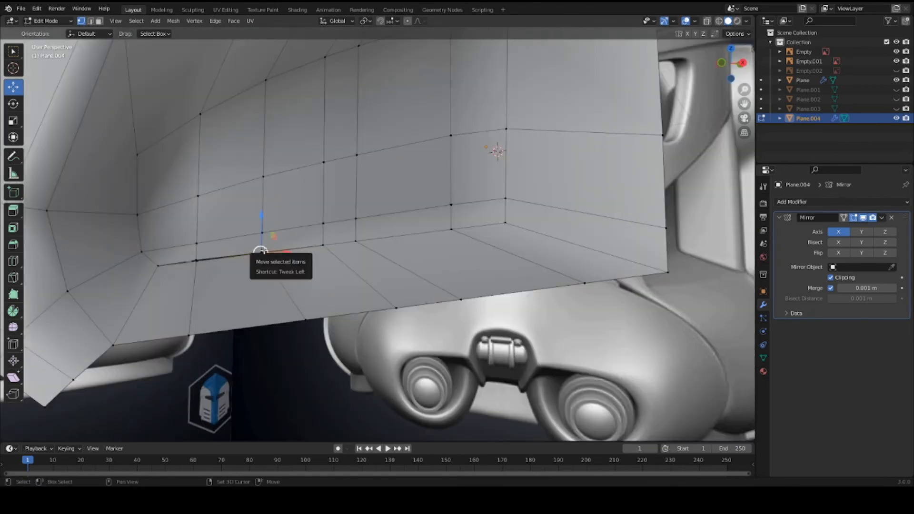
left_click(263, 254, "shift")
key("m")
left_click(262, 262)
middle_click_drag(229, 277, 356, 282)
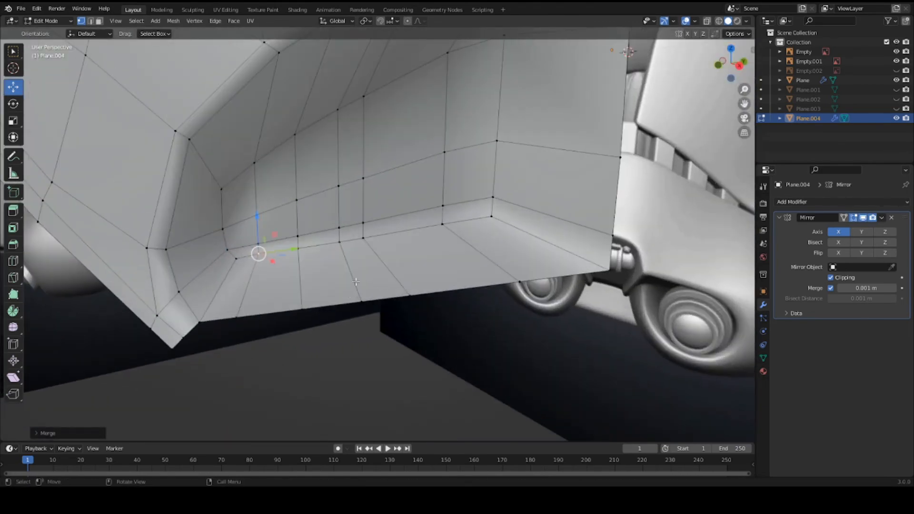
Step: Adjust the foremost merged vertex on the recess floor's inner edge and save the file
mouse_move(265, 259)
middle_mouse_down()
mouse_move(367, 273)
mouse_move(363, 264)
mouse_move(391, 264)
mouse_move(384, 259)
mouse_move(342, 424)
middle_mouse_up()
key("g")
left_click(265, 253)
key("Tab")
key("ctrl+s")
right_click(363, 265)
left_click(357, 251)
right_click(392, 265)
left_click(376, 243)
Step: Extrude the recess floor's outer edge downward into a new strip on the lower side of the helmet
scroll(375, 242, "down", 4)
scroll(342, 424, "up", 3)
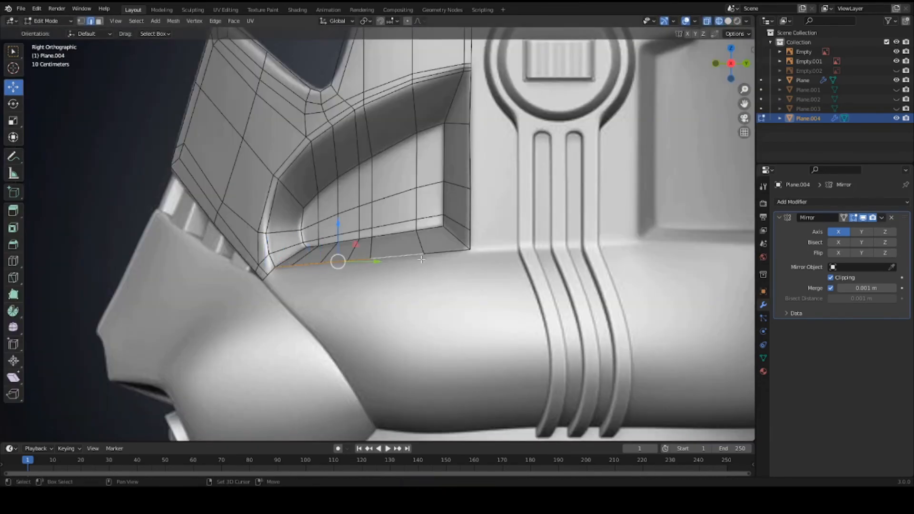
key("e")
key("y")
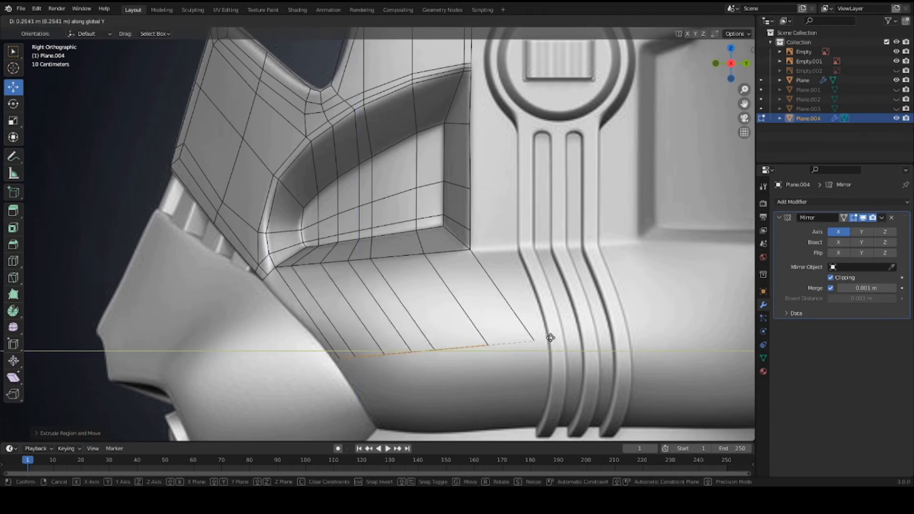
left_click(555, 301)
key("g")
left_click(529, 347)
key("r")
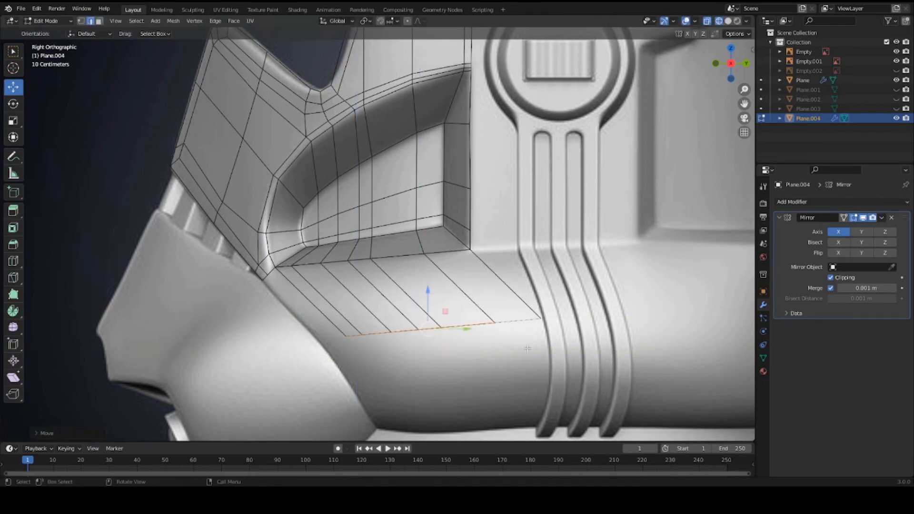
Step: Slide the new strip's bottom vertices forward, shift its front corner along Y to the chin guard contour, and save the file
left_click(347, 336)
key("g")
left_click(349, 340)
left_click(381, 333, "alt")
scroll(381, 334, "down", 2)
key("shift+v")
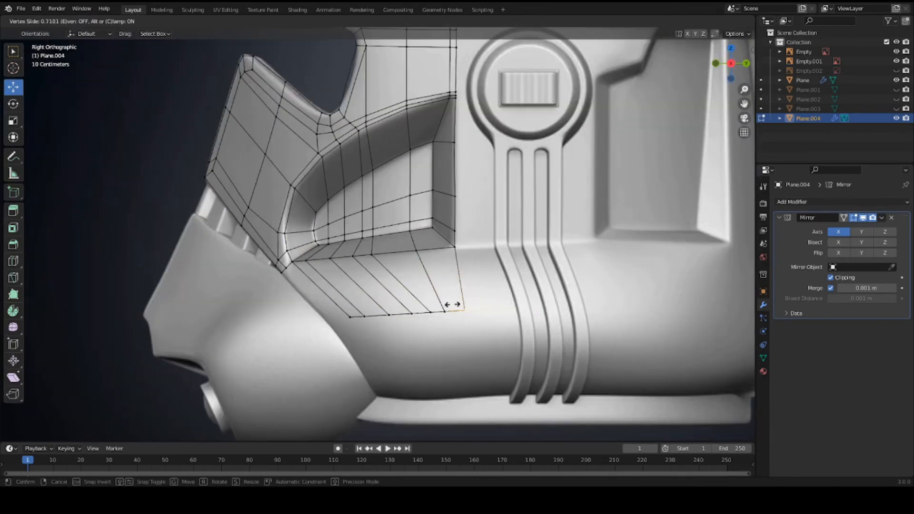
left_click(355, 317)
left_click(350, 318)
key("ctrl+s")
scroll(370, 332, "up", 2)
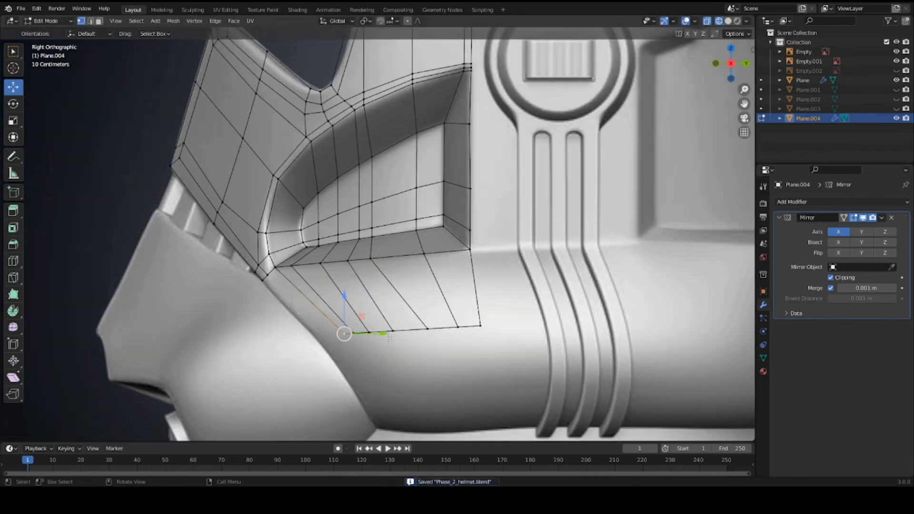
key("g")
key("y")
left_click(388, 338)
Step: Move the strip's bottom edge outward and scale it along X to follow the bulging side in the front reference
scroll(418, 301, "down", 5)
key("2")
key("a")
key("alt+a")
left_click(394, 280, "alt")
key("KP_1")
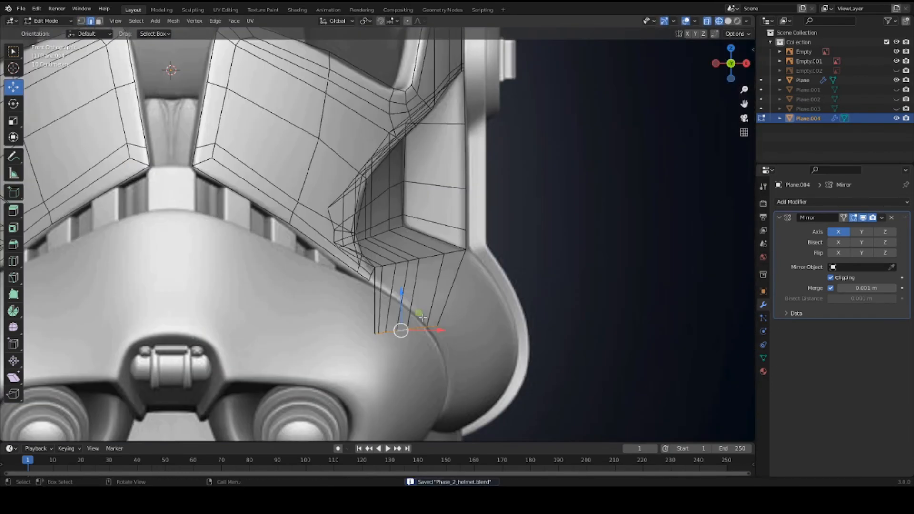
key("g")
left_click(504, 337)
key("s")
key("x")
left_click(520, 338)
Step: Scale the strip's bottom edge along Z and shift it along Y to match the side reference
key("KP_3")
key("s")
key("z")
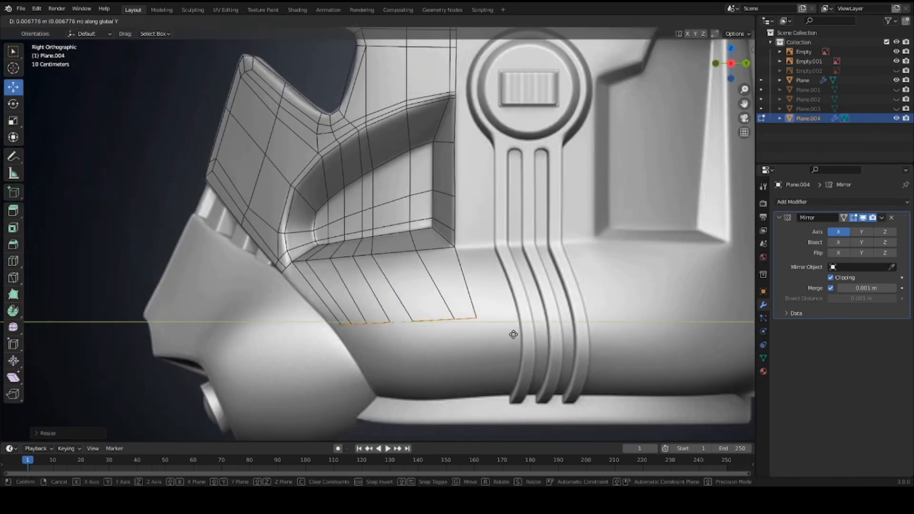
left_click(392, 327)
Step: Extrude the narrow edge at the recess's front lower corner down along the chin guard, aligning it in the side view
left_click(287, 265, "shift")
scroll(287, 269, "up", 3)
middle_click_drag(305, 294, 306, 229, "shift")
key("e")
left_click(400, 341)
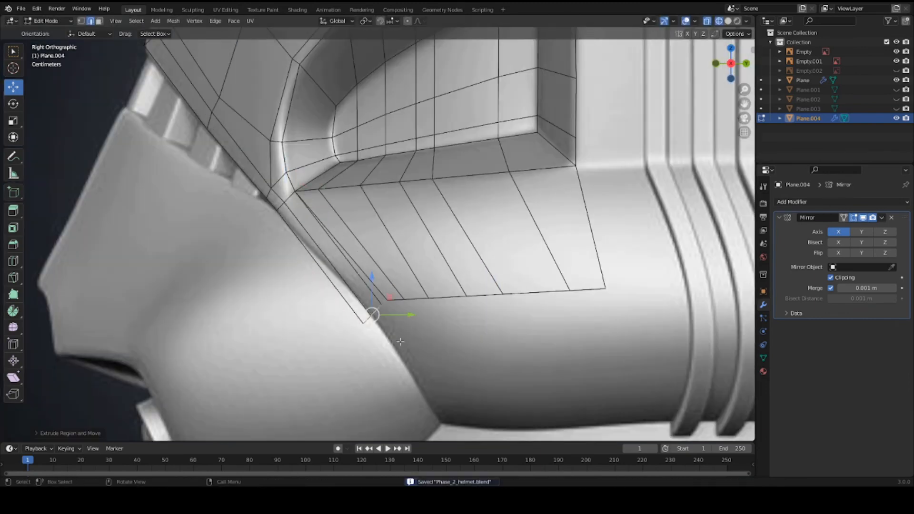
key("g")
left_click(378, 310)
key("2")
left_click(376, 309)
Step: Move the narrow extrusion's lower end outward along X onto the chin guard contour in the front view
scroll(376, 309, "down", 2)
key("KP_1")
scroll(376, 312, "up", 2)
left_click(374, 315)
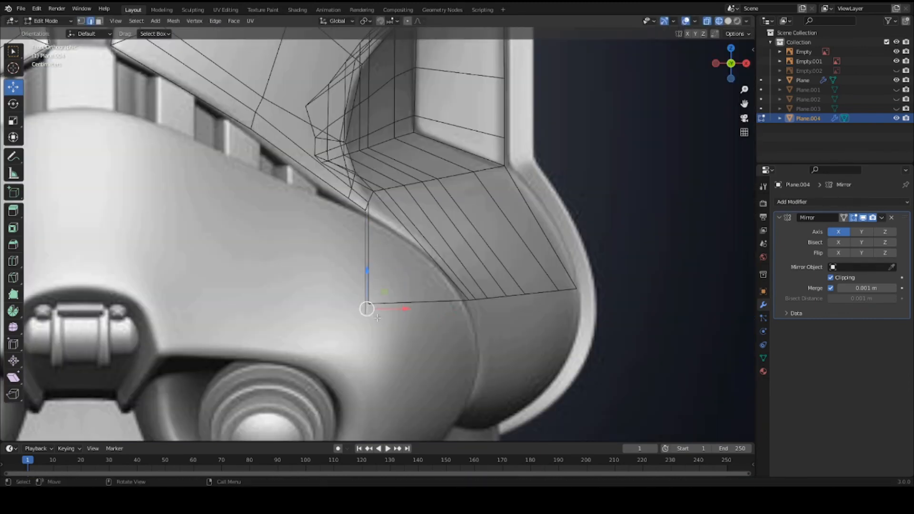
key("g")
key("x")
left_click(481, 318)
scroll(481, 318, "up", 2)
key("g")
left_click(511, 341)
Step: Save the file and nudge the vertex at the cheek's lower front corner along X, saving again
scroll(505, 334, "down", 3)
key("ctrl+s")
key("1")
key("g")
key("x")
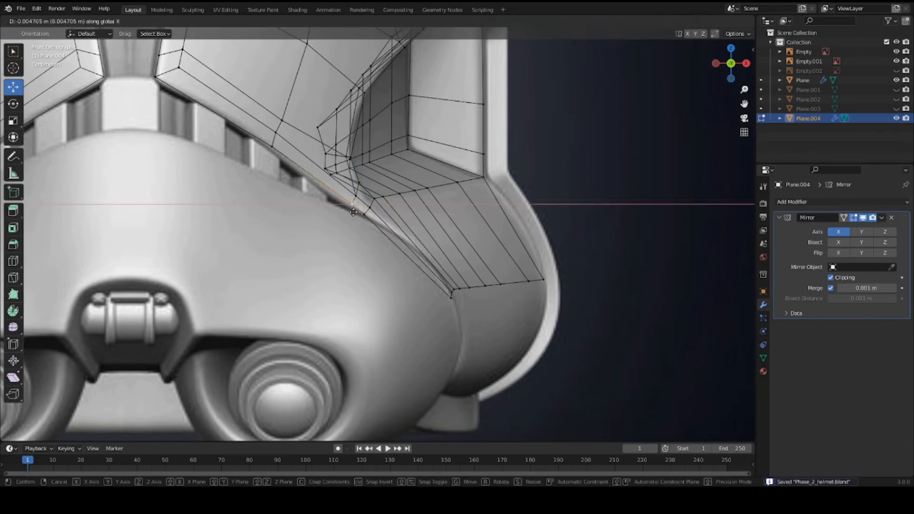
left_click(352, 212)
scroll(351, 212, "down", 4)
key("Tab")
key("ctrl+s")
Step: Examine the extended lower side in perspective and against the side reference
mouse_move(351, 212)
middle_mouse_down()
mouse_move(396, 204)
mouse_move(381, 202)
mouse_move(350, 231)
mouse_move(367, 252)
middle_mouse_up()
key("Tab")
key("Tab")
key("ctrl+s")
key("KP_3")
scroll(376, 270, "up", 2)
key("Tab")
key("shift+z")
scroll(376, 284, "up", 2)
key("Tab")
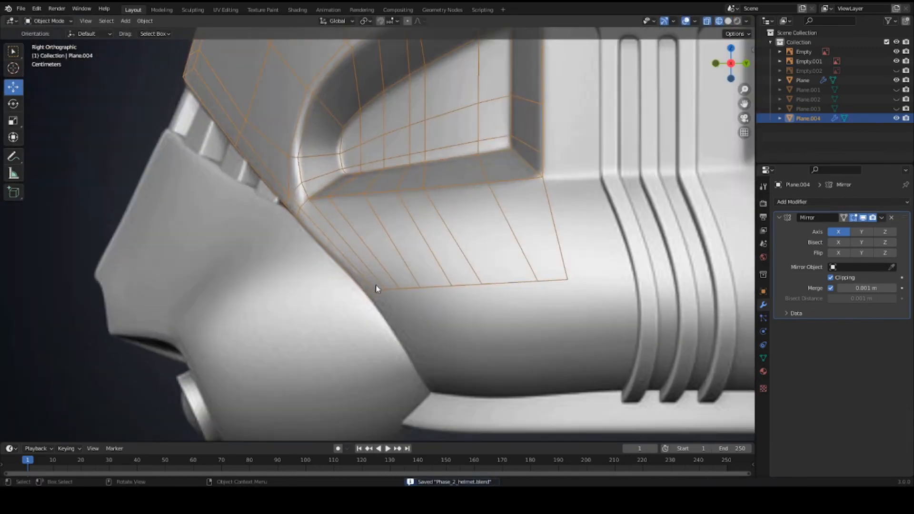
Step: Add a horizontal edge loop across the lower side strip and move it outward along X to follow the front reference
key("KP_1")
key("Tab")
key("ctrl+r")
left_click(414, 252)
left_click(413, 245)
key("g")
key("x")
left_click(450, 241)
Step: Scale the strip's bottom edge along X and shift it along X to fit the outer contour in the front view
left_click(457, 294)
key("2")
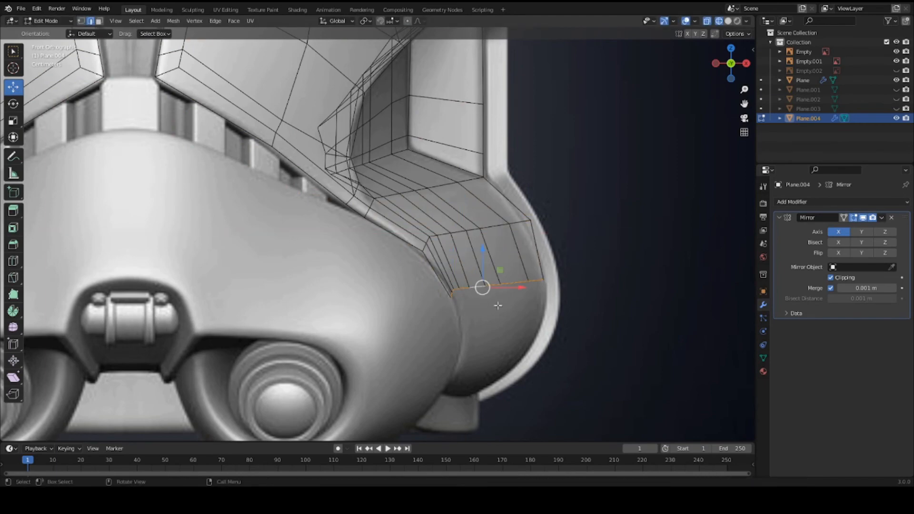
key("s")
key("x")
left_click(563, 304)
key("g")
key("x")
left_click(589, 263)
Step: Move the vertices at the strip's front end along X to follow the chin guard's curved contour
key("1")
left_click(477, 299)
key("g")
key("x")
left_click(474, 294)
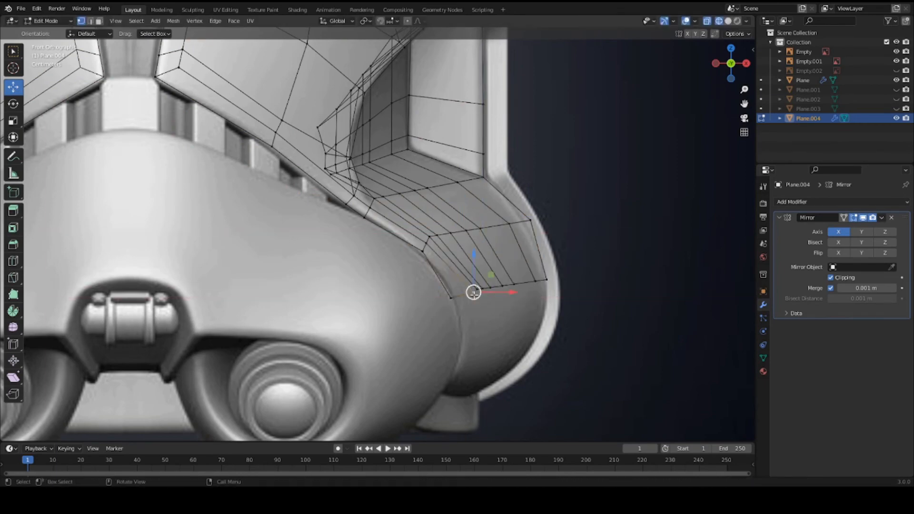
scroll(474, 292, "up", 3)
key("g")
key("x")
left_click(513, 326)
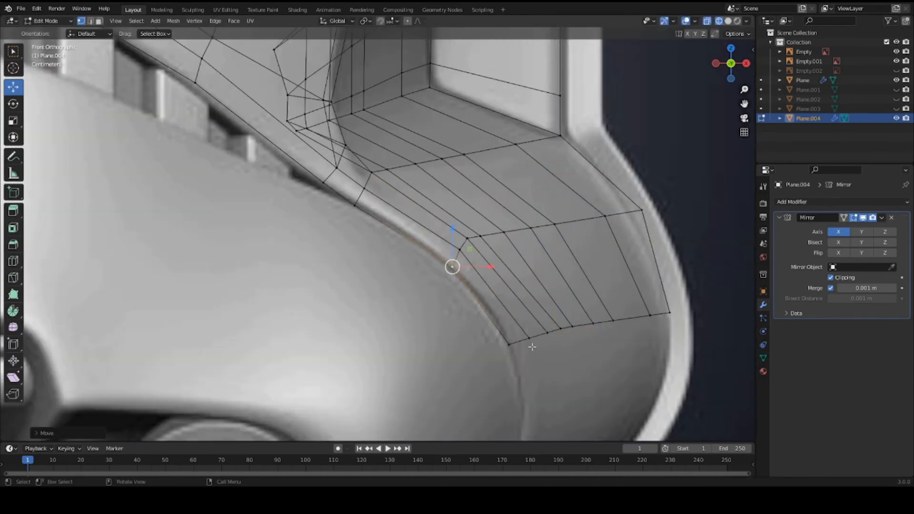
Step: Slide the bottom vertex beside the strip's front corner along its edge to even out the spacing
left_click(529, 339)
key("g")
key("g")
left_click(543, 339)
key("Tab")
key("Tab")
Step: Save the file and flatten the strip's bottom edge loop by scaling it to 0 along Z
key("2")
left_click(520, 296, "alt")
key("ctrl+s")
key("KP_3")
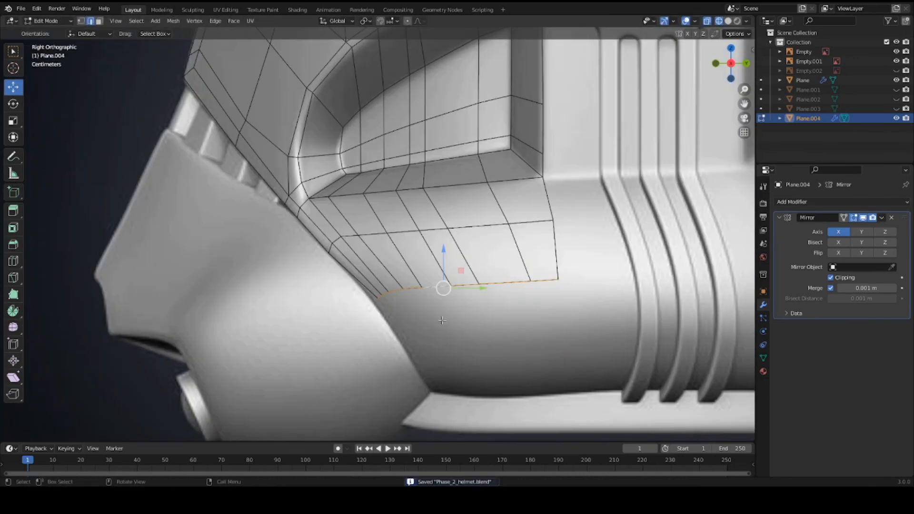
key("s")
key("z")
key("0")
key("Return")
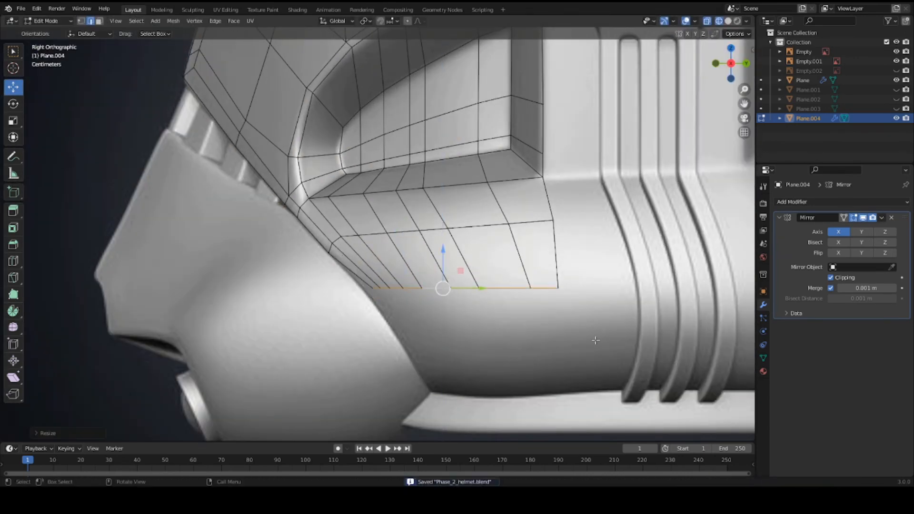
Step: Extend the lower side with another row below, scale and shift its bottom edge along Y, and save the file
scroll(596, 340, "down", 1)
key("KP_1")
key("KP_3")
key("g")
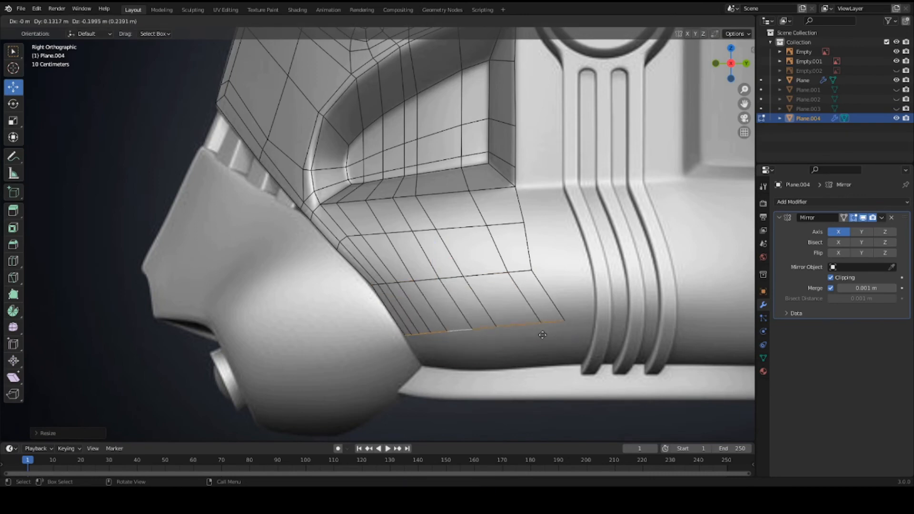
left_click(543, 336)
key("s")
key("y")
left_click(548, 333)
key("g")
key("y")
left_click(567, 335)
key("ctrl+s")
Step: In the front view, scale and shift the new bottom edge along X, rotate it, rescale it along Z, and save
key("KP_1")
key("s")
key("x")
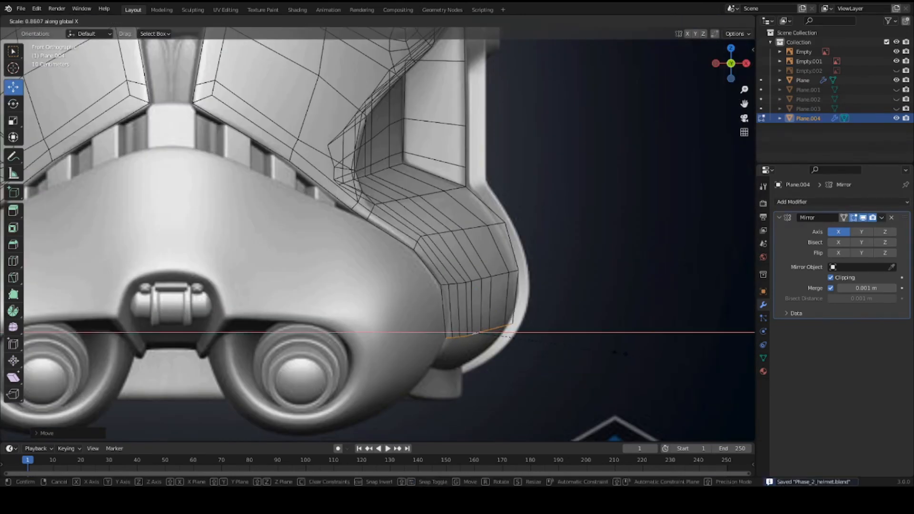
left_click(611, 356)
key("g")
key("x")
left_click(606, 363)
key("r")
left_click(600, 412)
key("s")
key("z")
left_click(600, 419)
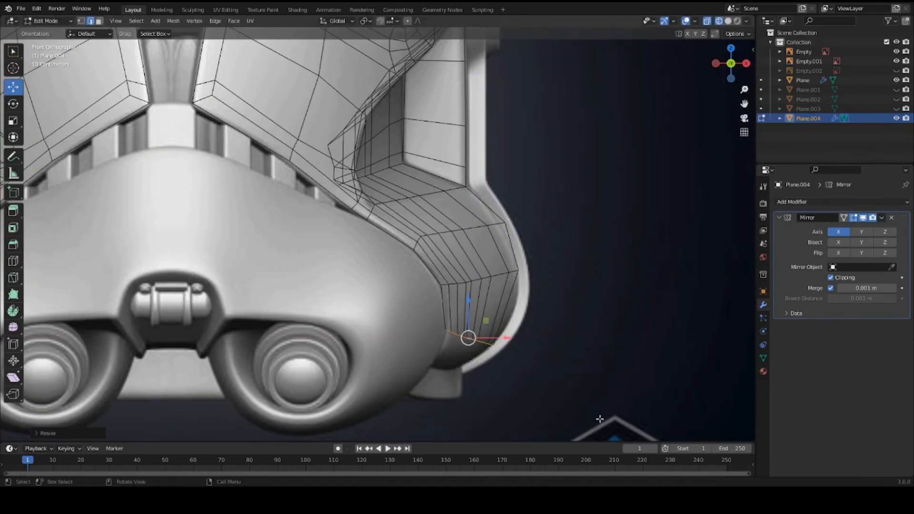
key("ctrl+s")
Step: In the front view, move the lower side's bottom edge down to the reference's lower rim, rescale it and rotate it around Z
scroll(553, 353, "down", 1)
key("g")
left_click(582, 364)
key("s")
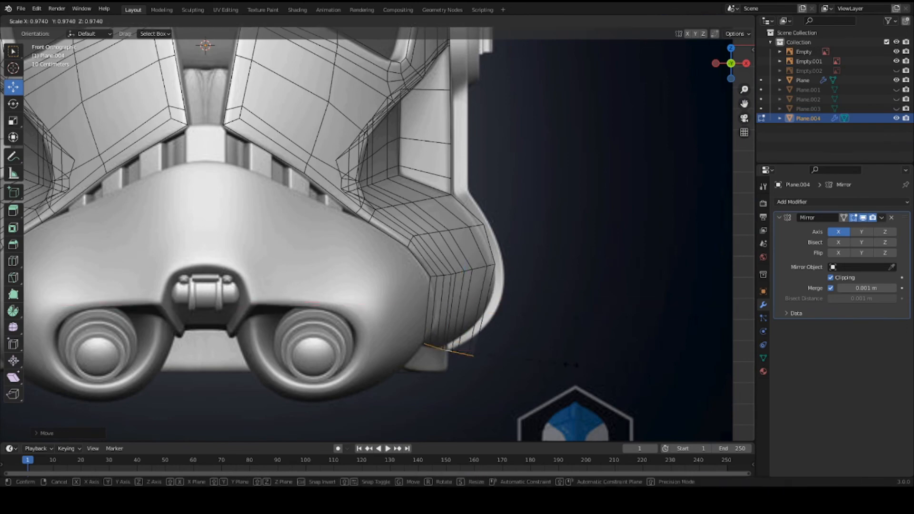
left_click(514, 348)
key("r")
key("z")
left_click(510, 344)
Step: In the side view, rotate and flatten the bottom edge, and shift it along Y to fit the reference's lower border
middle_click_drag(511, 344, 477, 352)
key("r")
key("KP_3")
key("r")
left_click(533, 379)
key("shift+z")
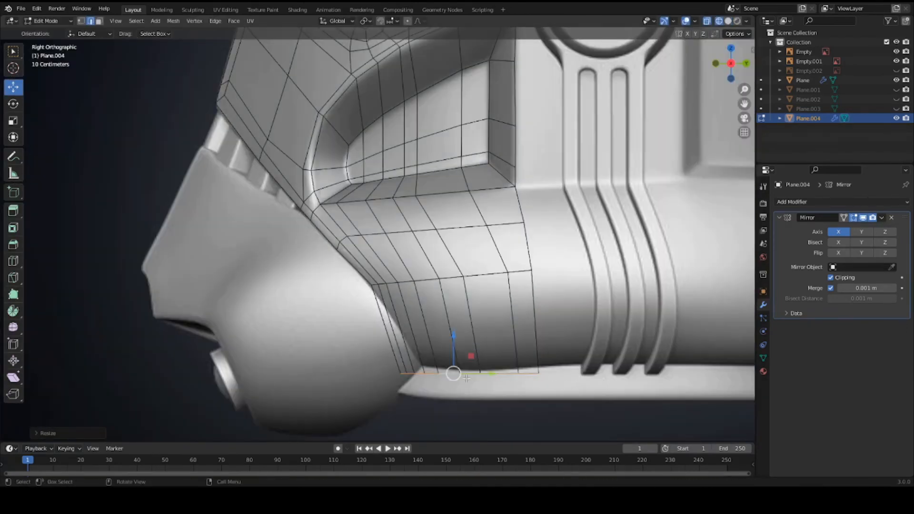
key("g")
left_click(558, 374)
key("g")
key("y")
left_click(562, 370)
Step: Adjust the bottom edge's front vertices in the side view, moving them vertically onto the reference's curved lower border
scroll(502, 396, "up", 2)
left_click(482, 425)
key("g")
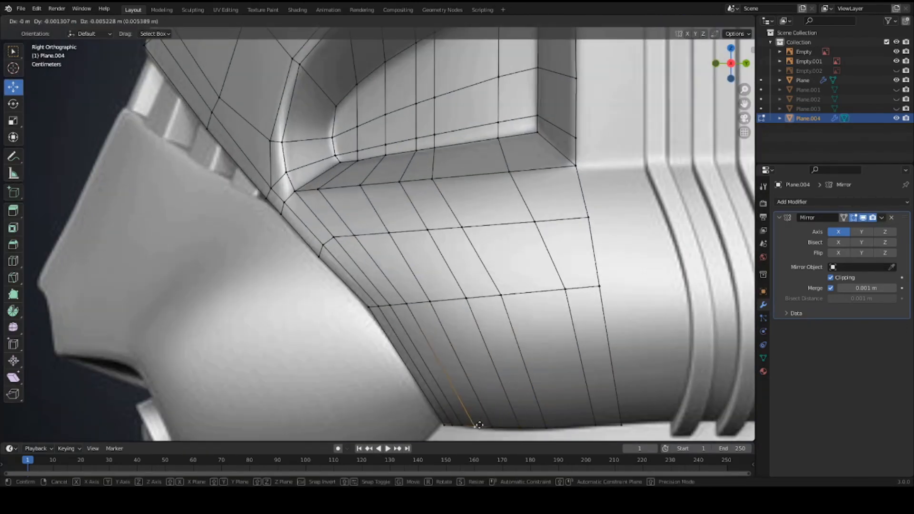
left_click(478, 426)
left_click(452, 426)
left_click(464, 427)
key("g")
key("z")
left_click(462, 428)
key("Tab")
key("Tab")
key("Tab")
key("Tab")
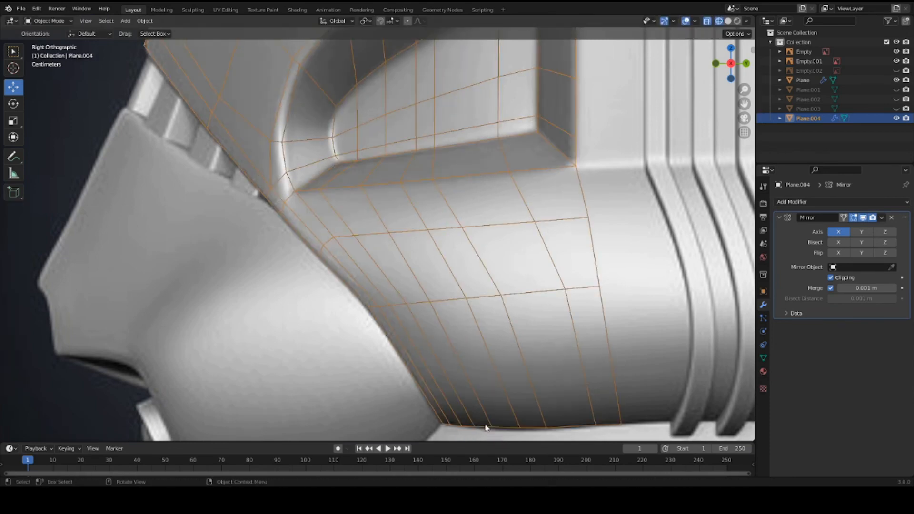
Step: Move the bottom edge's middle and rearmost vertices along Z to follow the reference border, and save the file
left_click(493, 428)
key("g")
key("z")
left_click(622, 425)
key("g")
key("z")
key("ctrl+s")
Step: Select the whole bottom edge loop and reposition it in the front view to match the reference's lower rim
scroll(596, 409, "down", 2)
left_click(513, 371, "alt")
key("KP_1")
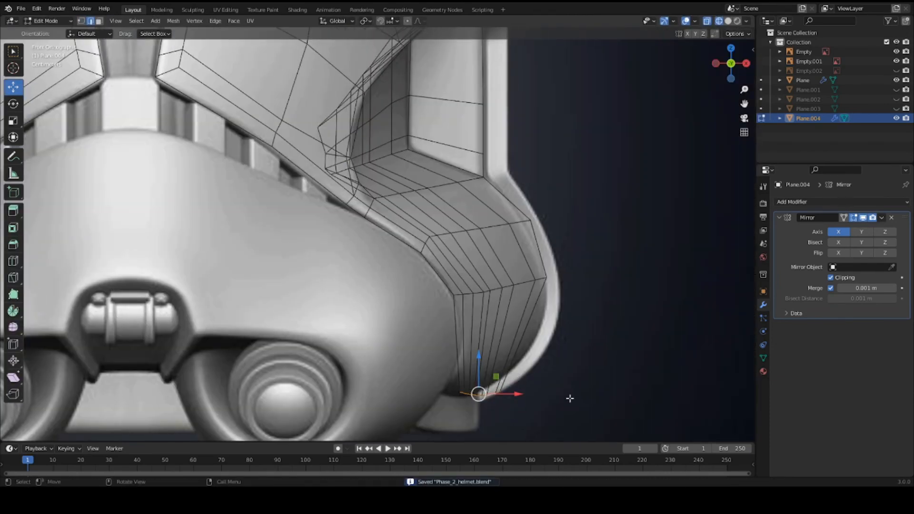
key("g")
left_click(556, 396)
Step: Add a horizontal loop cut through the bottom row, shift it along X toward the reference's rounded outline, and save the file
key("KP_3")
key("KP_1")
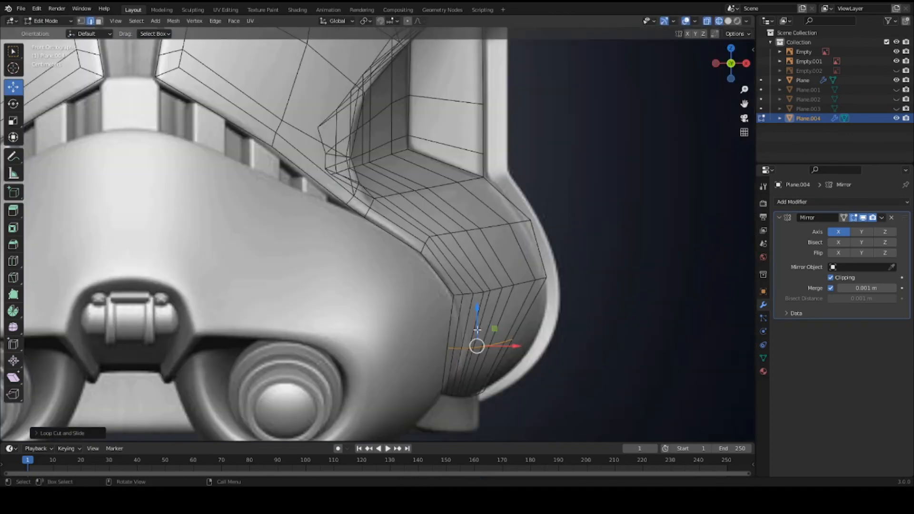
key("g")
key("x")
left_click(535, 353)
key("Tab")
key("shift+z")
scroll(499, 351, "down", 3)
key("ctrl+s")
Step: Inspect the lower side's outer curve against the front reference, using see-through display and the new loop's outermost vertex
mouse_move(540, 357)
middle_mouse_down()
mouse_move(413, 338)
mouse_move(441, 350)
middle_mouse_up()
key("Tab")
left_click(420, 332)
key("c")
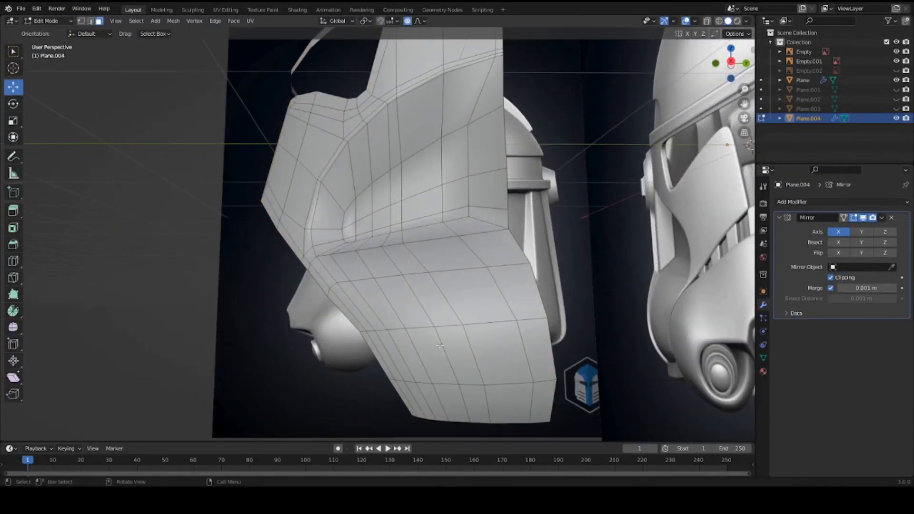
key("KP_1")
key("alt+z")
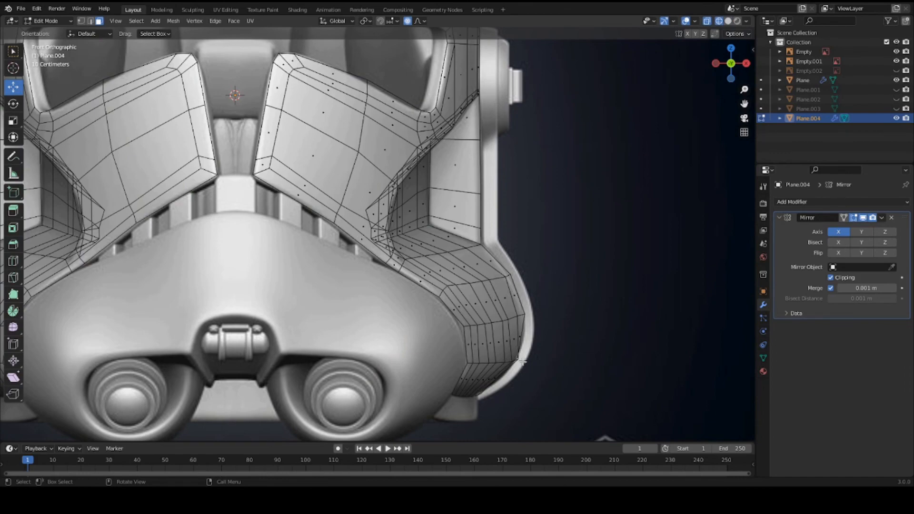
scroll(493, 320, "down", 3)
middle_click_drag(493, 320, 419, 308)
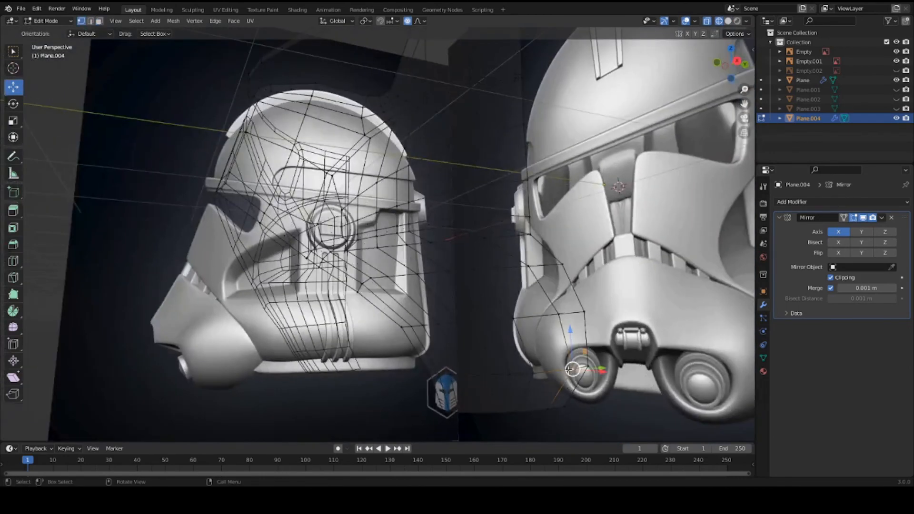
middle_click_drag(572, 370, 532, 398)
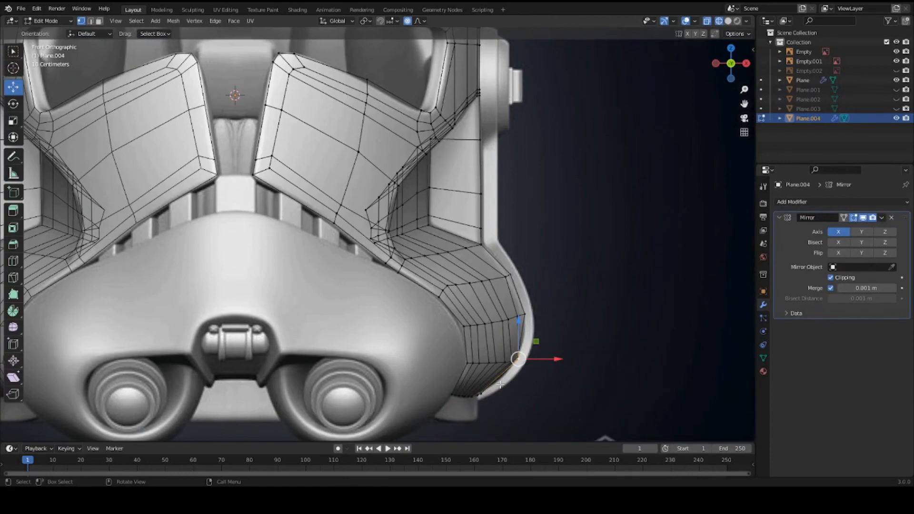
mouse_move(519, 361)
middle_mouse_down()
mouse_move(542, 338)
mouse_move(471, 357)
mouse_move(400, 337)
mouse_move(459, 398)
middle_mouse_up()
Step: Switch to solid shading, circle-select all the lower side faces below the cheek recess, and save the file
key("z")
left_click(593, 344)
scroll(489, 363, "down", 2)
key("3")
key("c")
left_click_drag(460, 398, 357, 314)
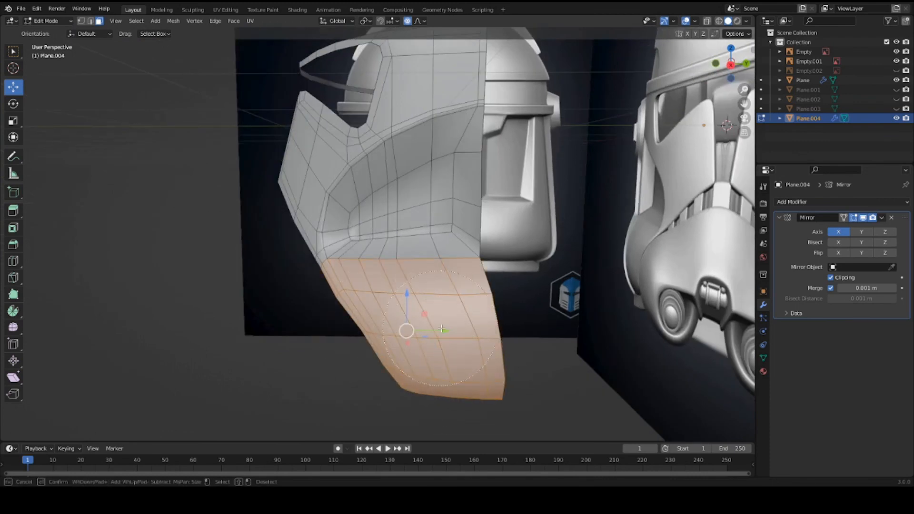
key("Escape")
key("ctrl+s")
Step: Smooth the selected lower side faces with the Smooth tool, return to Object Mode, and add a Subdivision modifier at viewport level 1
left_click(15, 328)
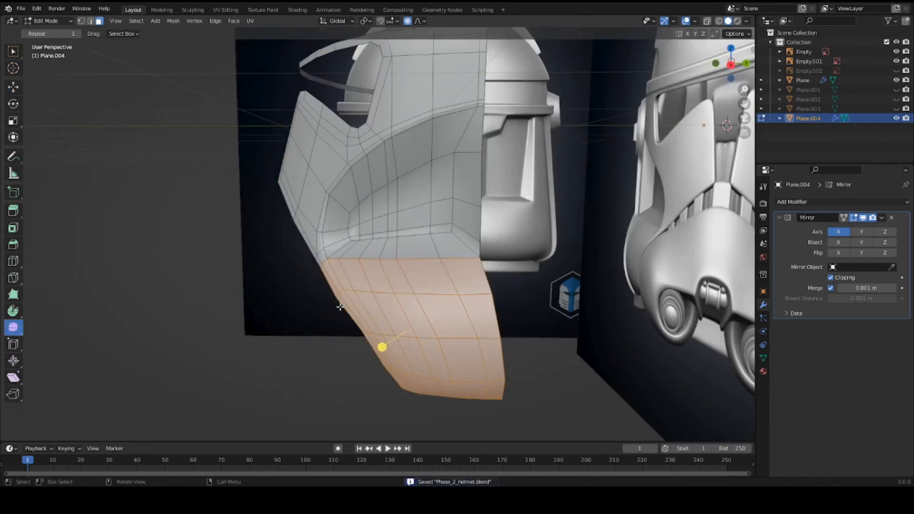
middle_click_drag(377, 347, 408, 347)
mouse_move(408, 347)
left_mouse_down()
mouse_move(446, 346)
mouse_move(408, 347)
left_mouse_up()
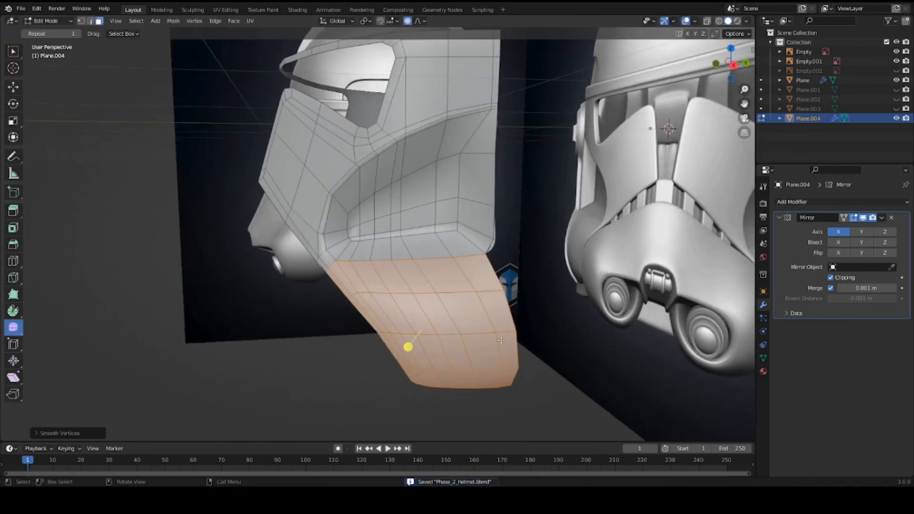
key("Tab")
middle_click_drag(408, 347, 371, 242)
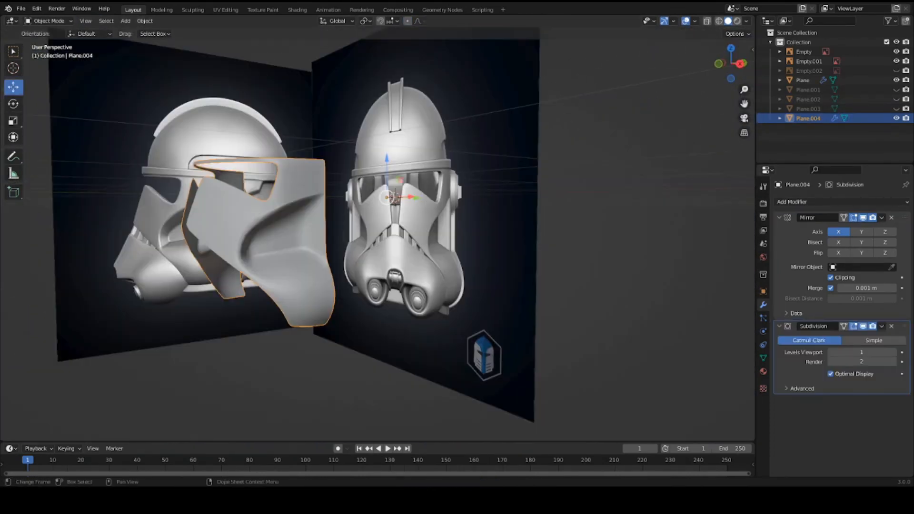